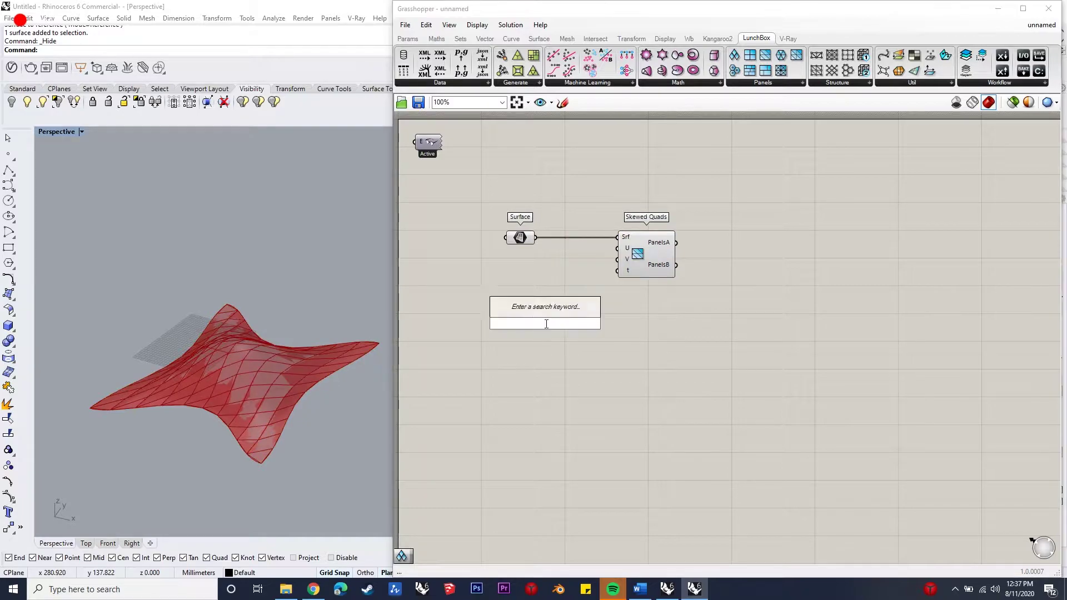
# Step: Add two number sliders with value 10, wire them to Skewed Quads' U and V inputs, and place them under the Surface parameter
pyautogui.doubleClick(545, 333)
pyautogui.write('10')
pyautogui.press('Return')
pyautogui.moveTo(555, 332); pyautogui.dragTo(616, 249)
pyautogui.moveTo(609, 329); pyautogui.dragTo(537, 262)
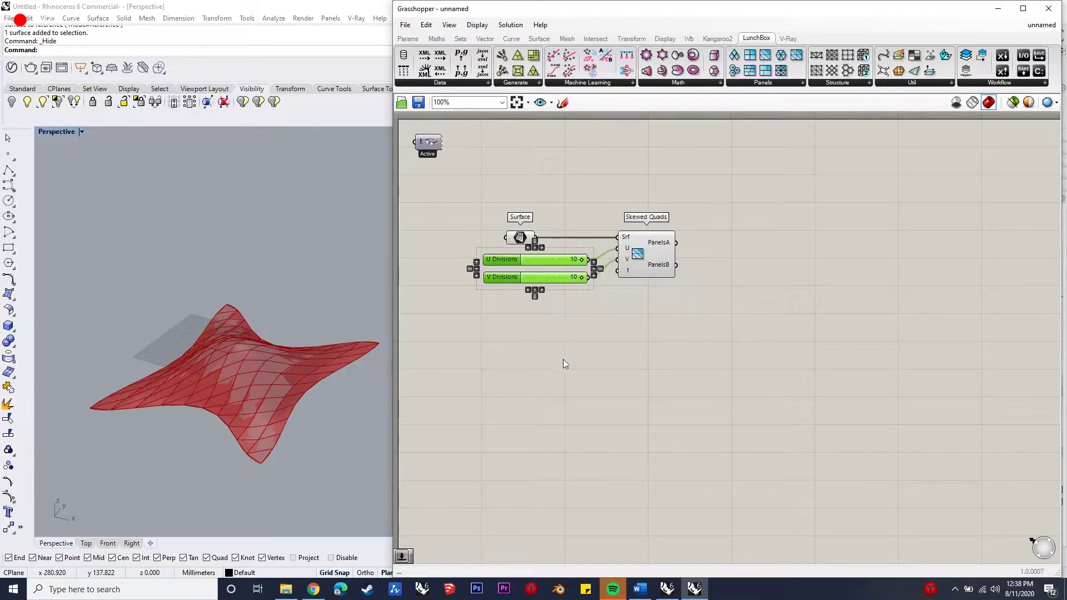
pyautogui.click(649, 348)
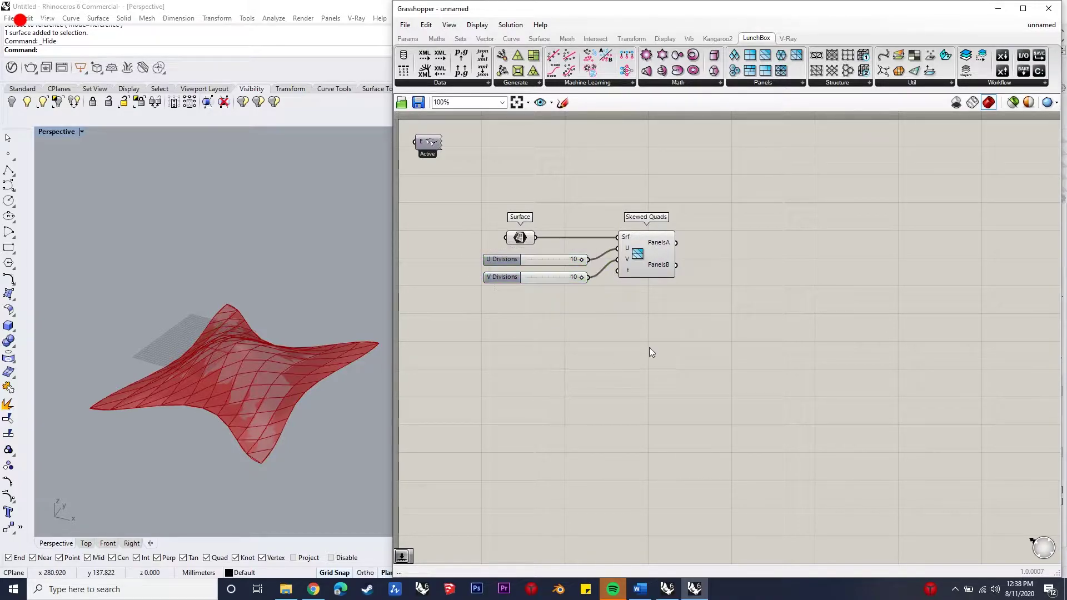
# Step: Add a second Surface parameter and connect the PanelsA output of Skewed Quads to it
pyautogui.doubleClick(733, 241)
pyautogui.write('surfac')
pyautogui.press('Return')
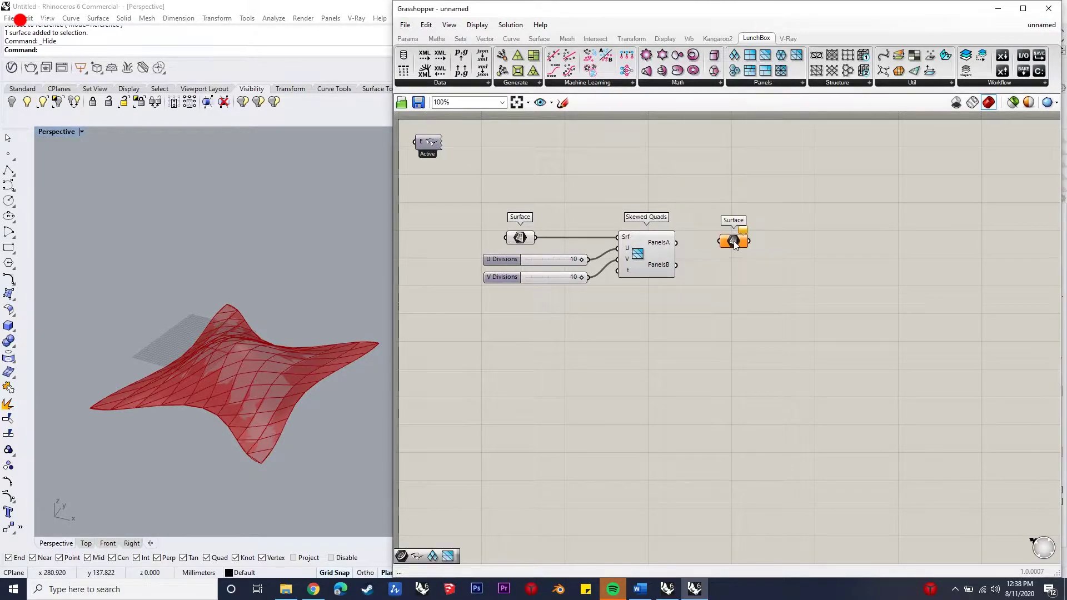
pyautogui.moveTo(676, 243); pyautogui.dragTo(736, 243)
# Step: Turn off the preview of the source Surface and of the Skewed Quads component
pyautogui.click(522, 239)
pyautogui.scroll(1, 522, 236)
pyautogui.middleClick(522, 236)
pyautogui.click(559, 197)
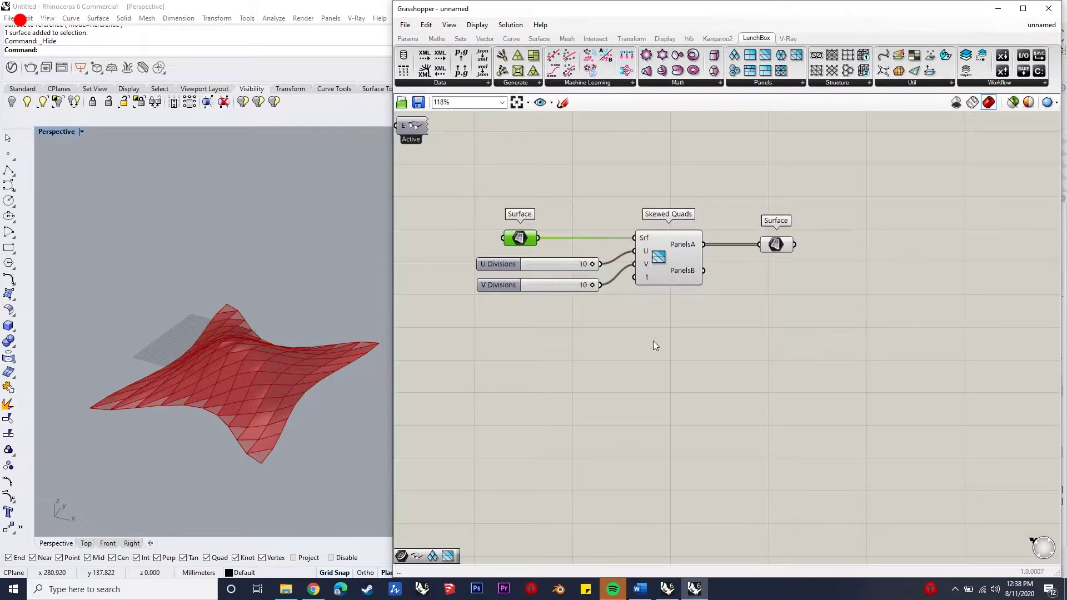
pyautogui.click(653, 342)
pyautogui.moveTo(694, 330); pyautogui.dragTo(469, 203)
pyautogui.middleClick(651, 292)
pyautogui.click(685, 255)
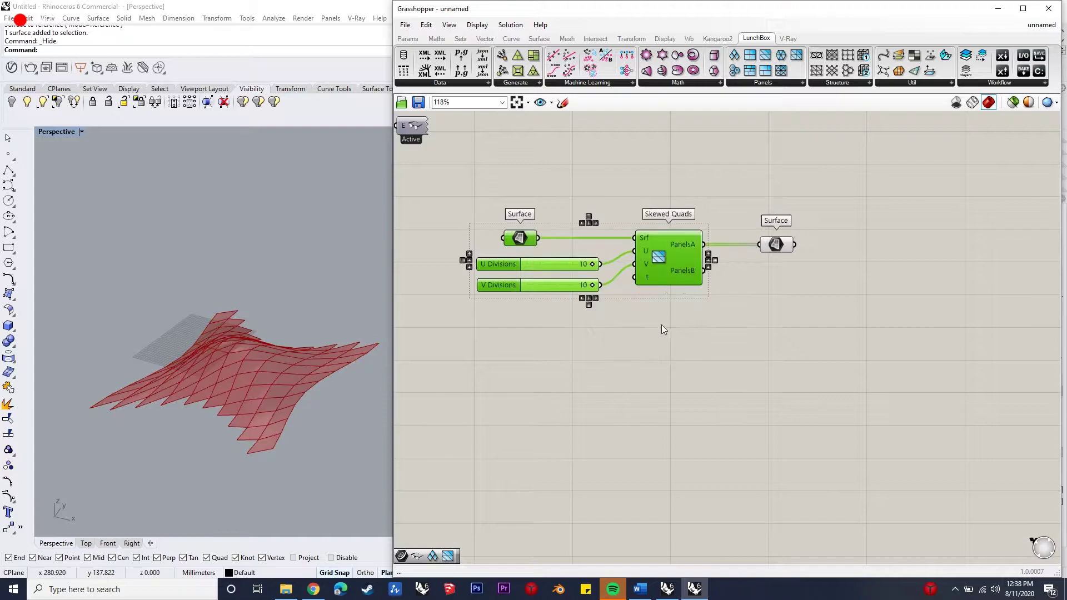
pyautogui.click(597, 365)
# Step: Add a number slider with value 2 and connect it to the t input of Skewed Quads
pyautogui.doubleClick(552, 338)
pyautogui.write('2')
pyautogui.press('Return')
pyautogui.moveTo(605, 335); pyautogui.dragTo(633, 276)
pyautogui.moveTo(242, 398); pyautogui.dragTo(315, 394, button='right')
pyautogui.moveTo(562, 336); pyautogui.dragTo(564, 335)
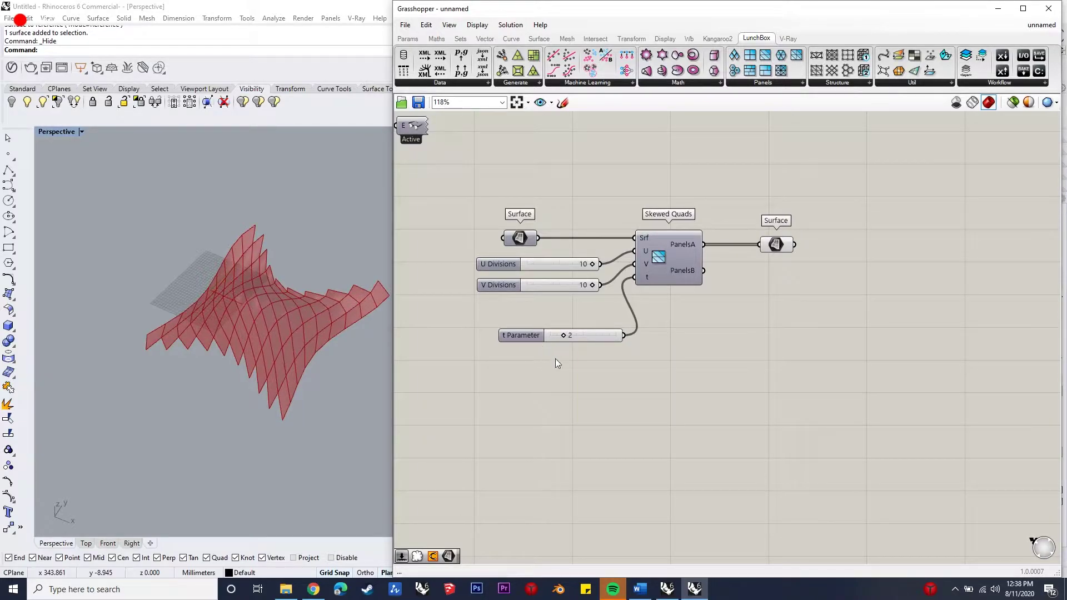
pyautogui.click(772, 247)
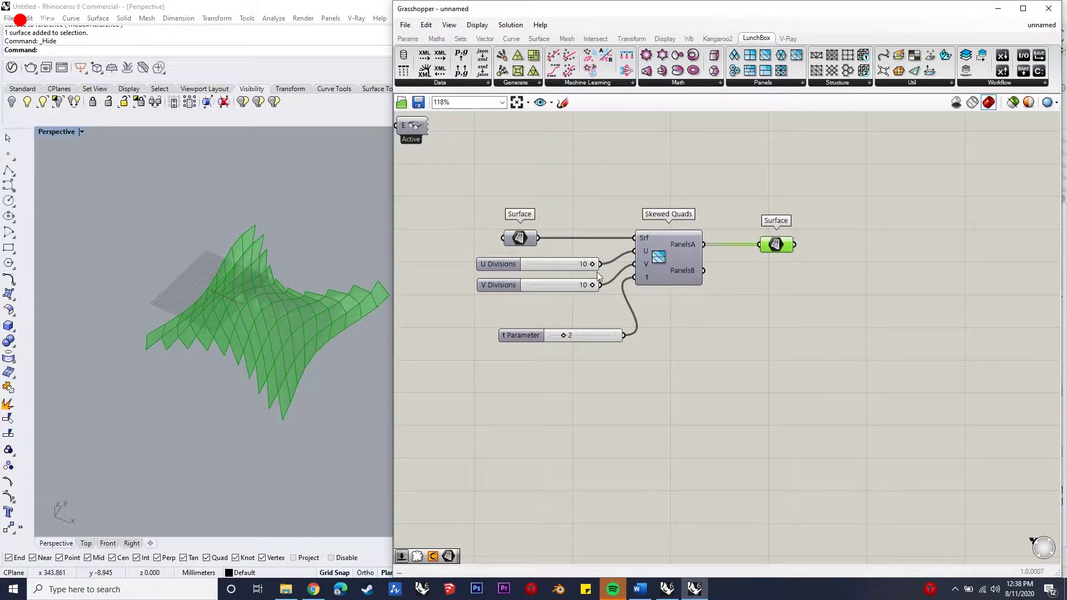
# Step: Add a Scale component above the panel Surface parameter and feed the panel surfaces into its G input
pyautogui.doubleClick(890, 264)
pyautogui.write('scale')
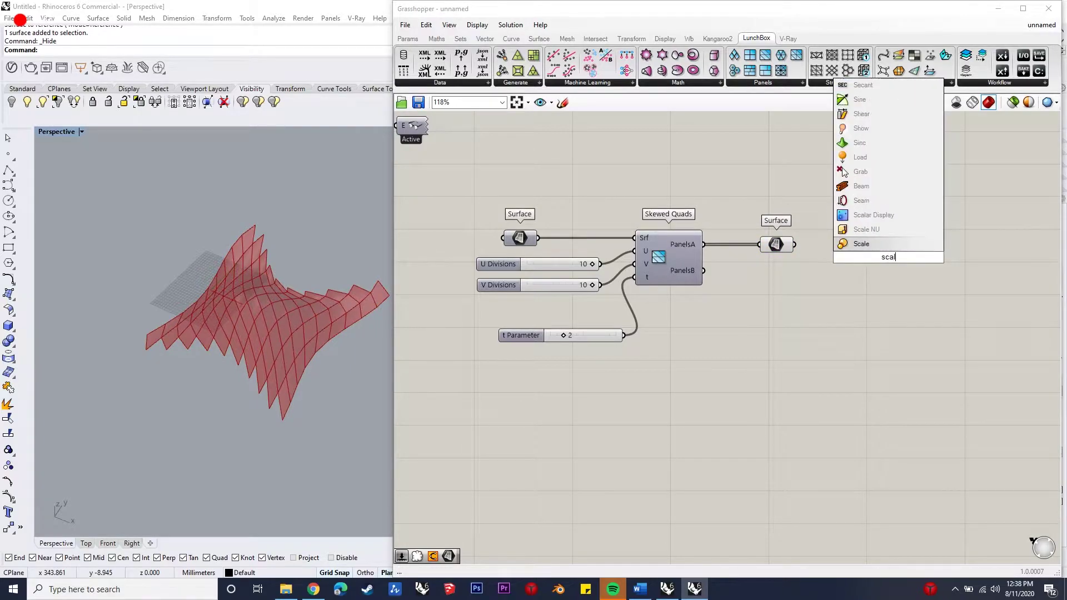
pyautogui.press('Return')
pyautogui.click(889, 261)
pyautogui.moveTo(889, 261); pyautogui.dragTo(885, 184)
pyautogui.moveTo(798, 245); pyautogui.dragTo(895, 192)
# Step: Add an Area component for the panel surfaces and connect its C output to Scale's C input
pyautogui.doubleClick(842, 265)
pyautogui.write('area')
pyautogui.click(841, 255)
pyautogui.moveTo(797, 244); pyautogui.dragTo(822, 265)
pyautogui.moveTo(882, 243); pyautogui.dragTo(883, 191)
pyautogui.moveTo(851, 266); pyautogui.dragTo(847, 264)
# Step: Turn off the preview of the Scale component
pyautogui.click(899, 194)
pyautogui.middleClick(899, 194)
pyautogui.click(939, 159)
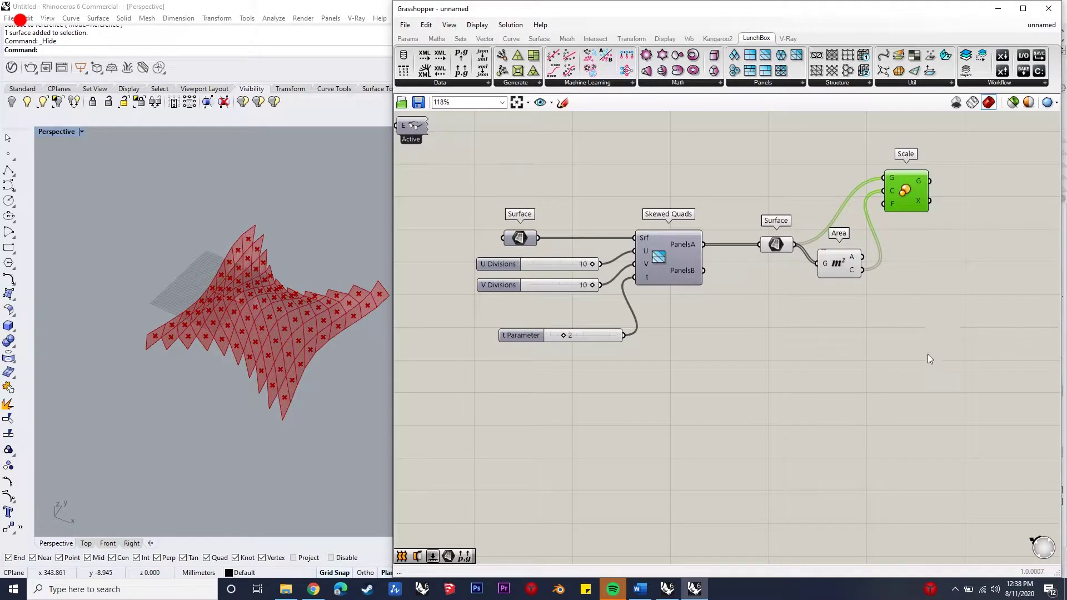
# Step: Examine the Area component's centroid points on the panels in the Perspective viewport
pyautogui.click(843, 265)
pyautogui.scroll(3, 225, 351)
pyautogui.scroll(1, 271, 332)
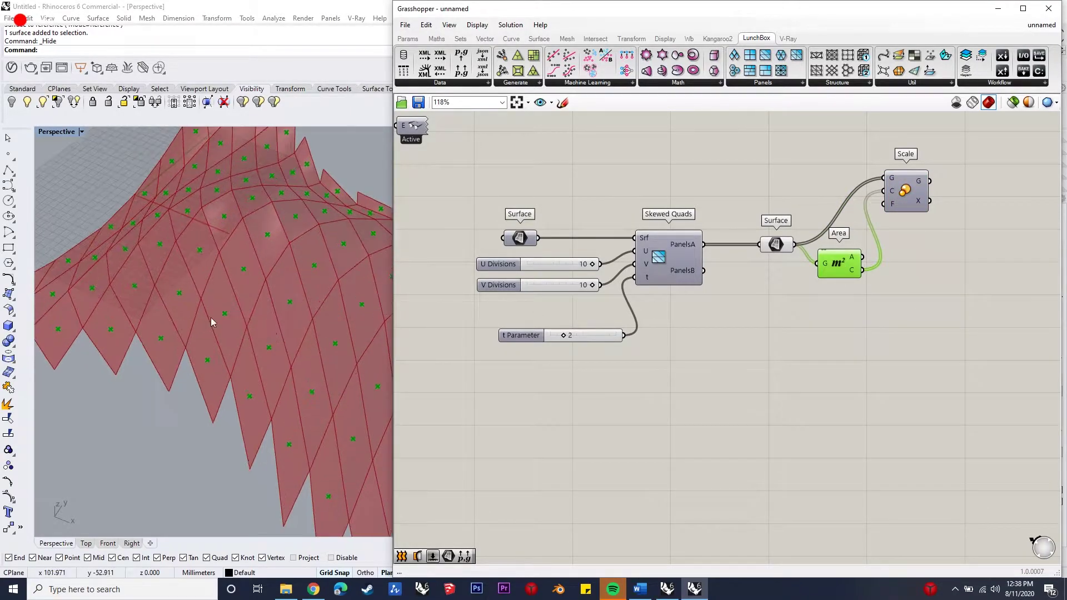
pyautogui.scroll(-2, 211, 317)
pyautogui.scroll(3, 310, 317)
pyautogui.scroll(1, 322, 315)
pyautogui.scroll(3, 250, 346)
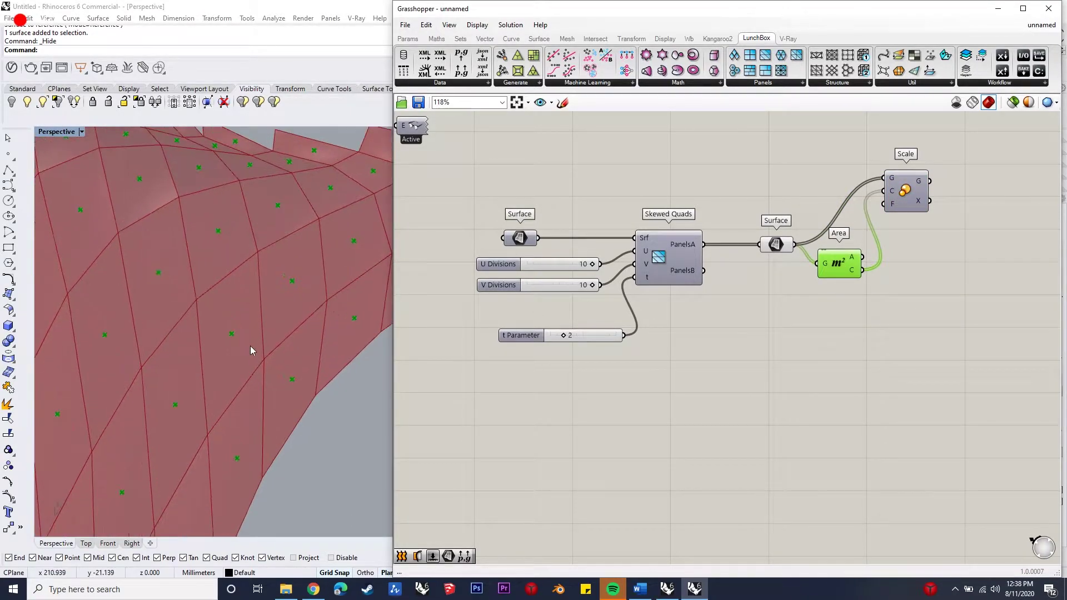
pyautogui.scroll(-5, 286, 318)
pyautogui.scroll(-3, 286, 317)
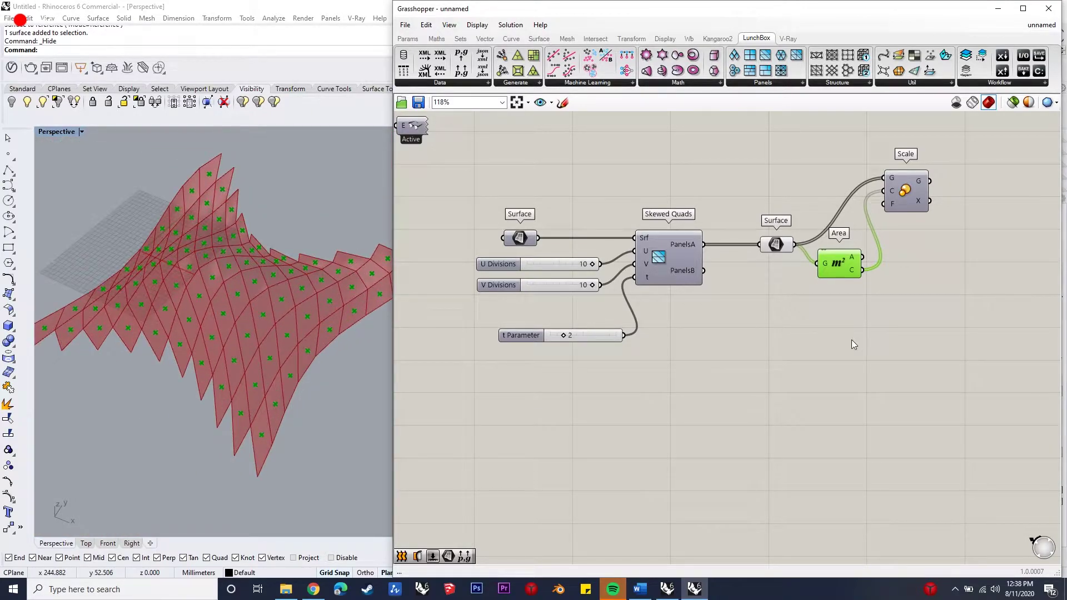
# Step: Add a Surface Closest Point component below the Area component
pyautogui.click(901, 387)
pyautogui.doubleClick(944, 403)
pyautogui.write('su')
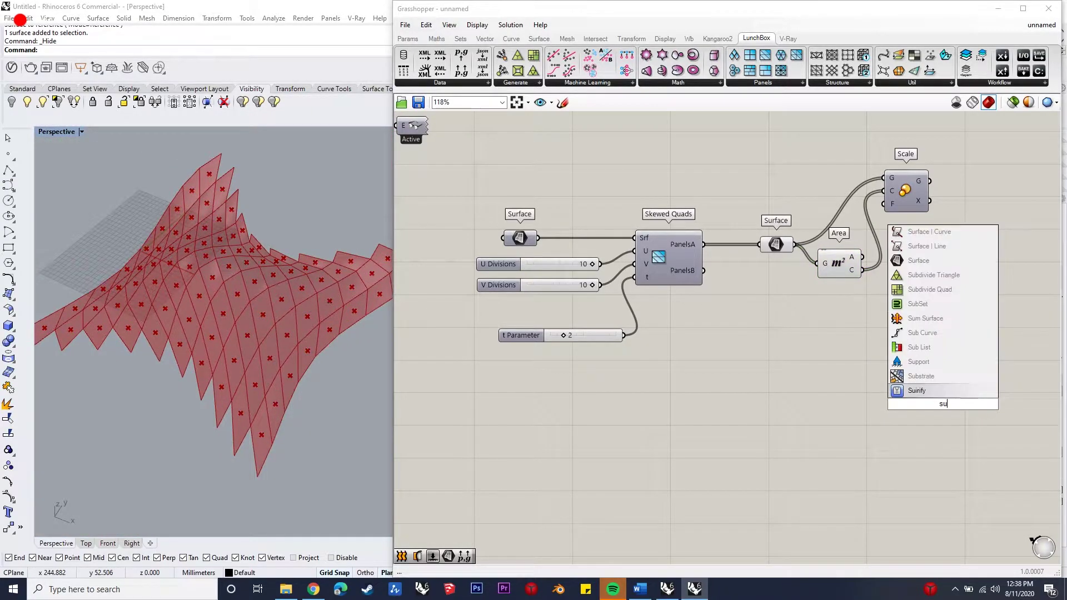
pyautogui.write('rface closest point')
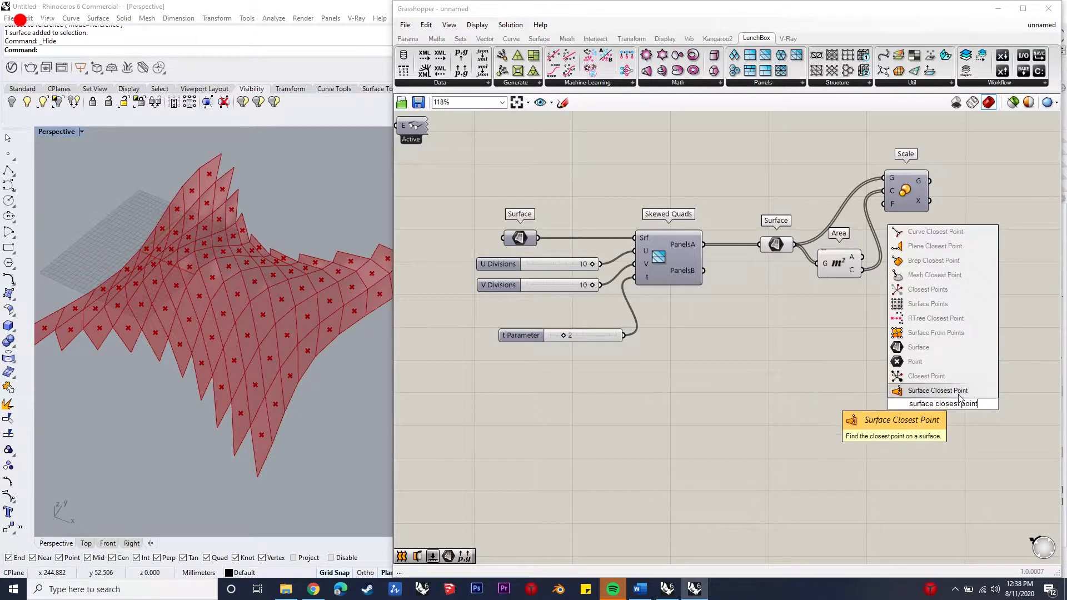
pyautogui.click(959, 395)
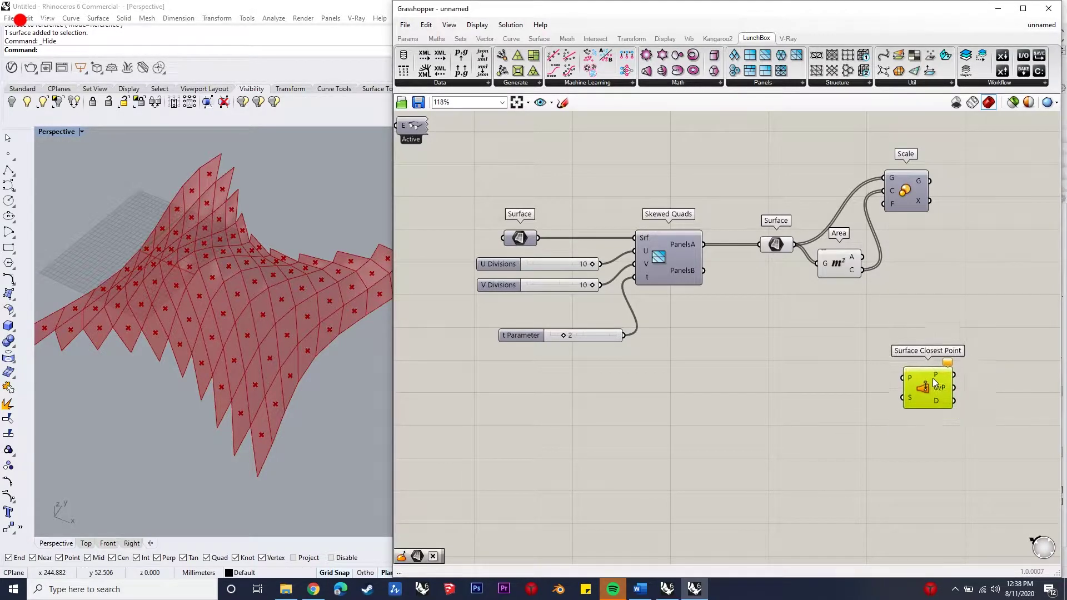
# Step: Add an Evaluate Surface component beside Surface Closest Point
pyautogui.click(1001, 348)
pyautogui.doubleClick(1001, 348)
pyautogui.write('ev')
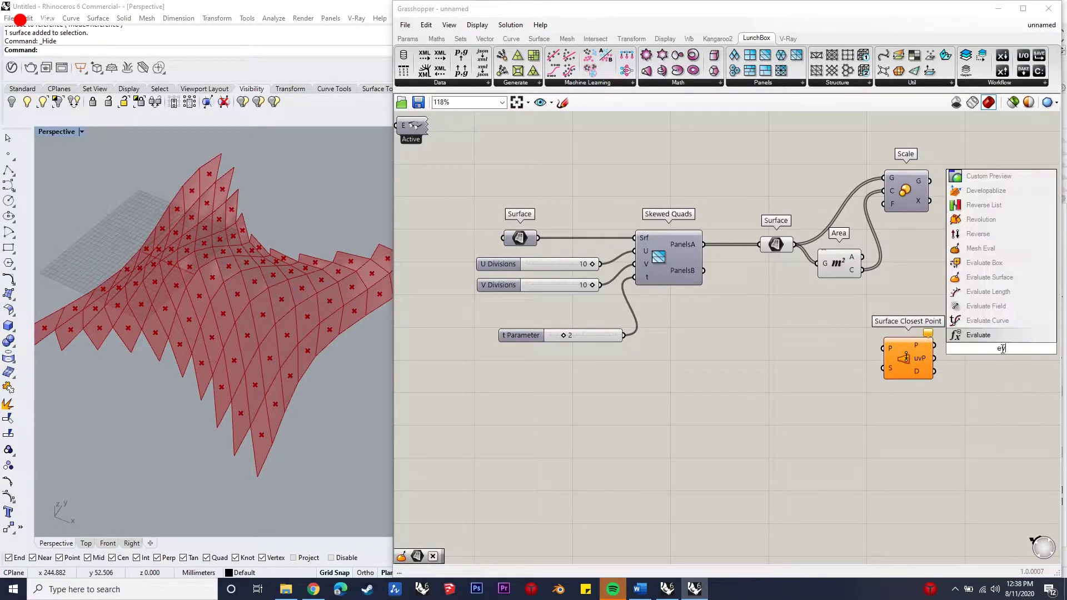
pyautogui.write('aluate surface')
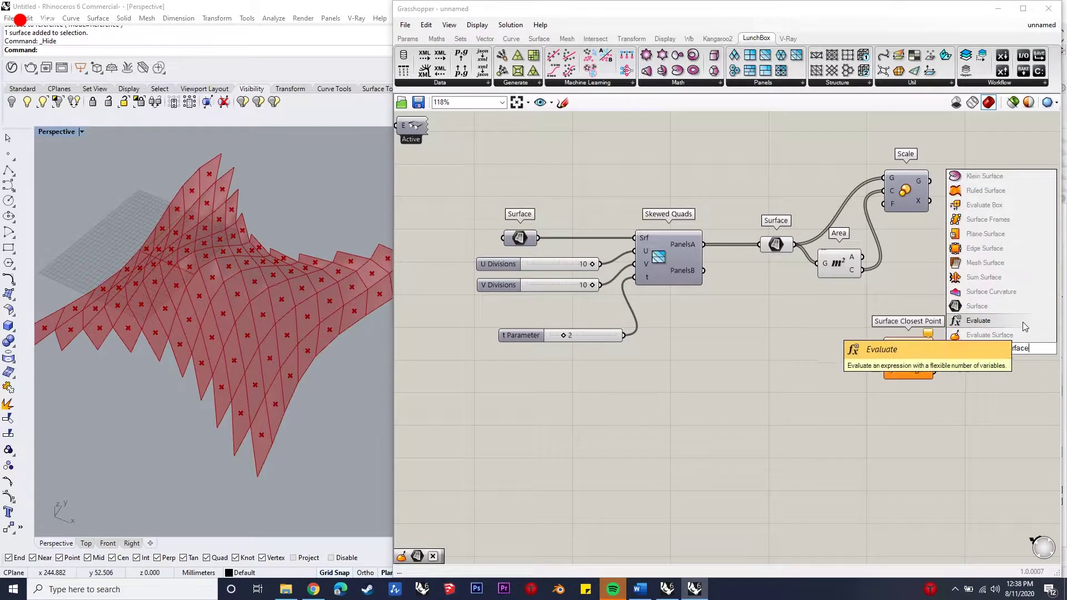
pyautogui.click(1002, 337)
# Step: Add a Move component and connect Area's C output to its G input
pyautogui.scroll(-3, 739, 359)
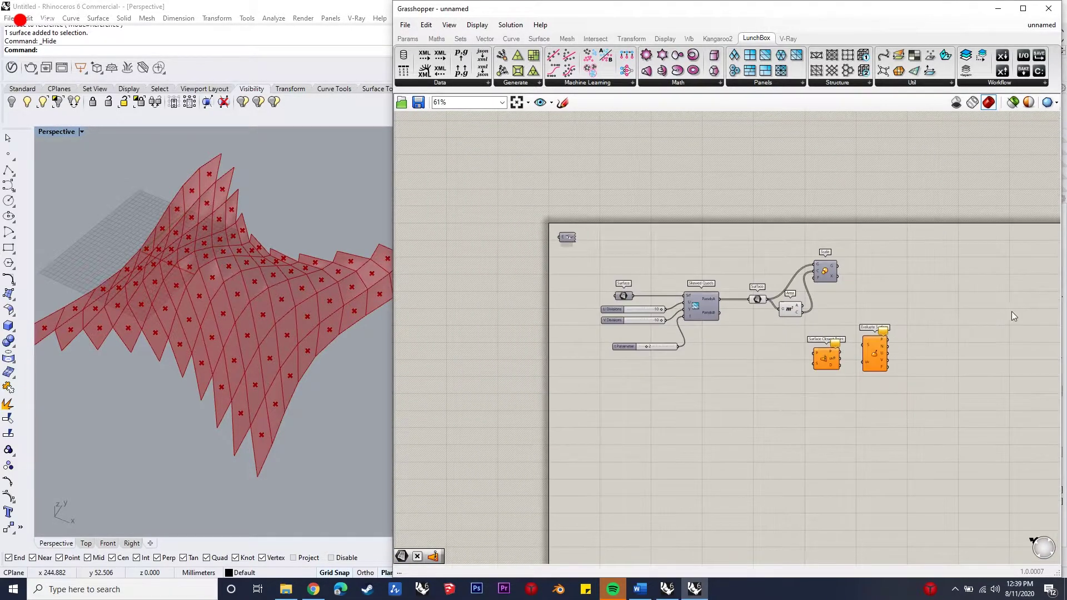
pyautogui.scroll(3, 1012, 311)
pyautogui.scroll(-1, 883, 341)
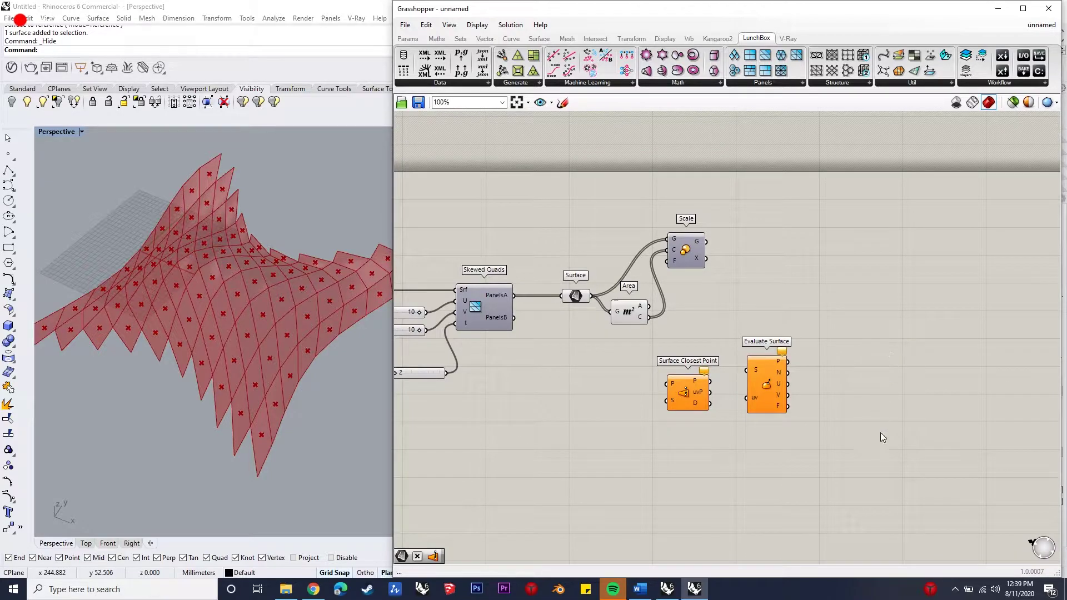
pyautogui.doubleClick(899, 295)
pyautogui.write('move')
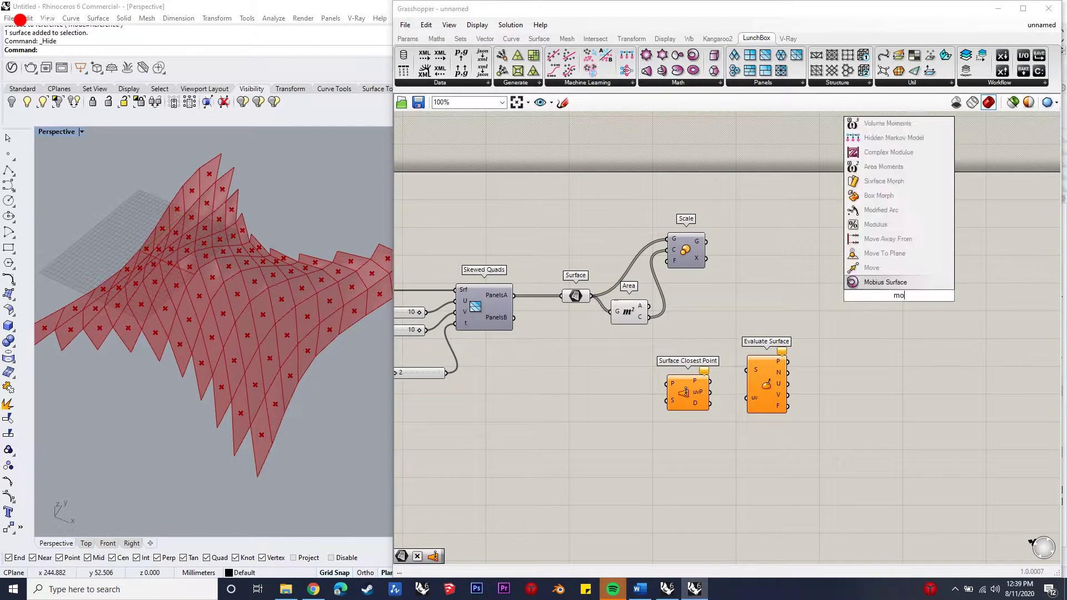
pyautogui.press('Return')
pyautogui.moveTo(674, 329); pyautogui.dragTo(901, 327)
# Step: Wire the centroids and panel surfaces into Surface Closest Point, feed its uvP and the panel surfaces into Evaluate Surface, and shift Move further along
pyautogui.moveTo(778, 394); pyautogui.dragTo(805, 418)
pyautogui.moveTo(686, 399); pyautogui.dragTo(698, 411)
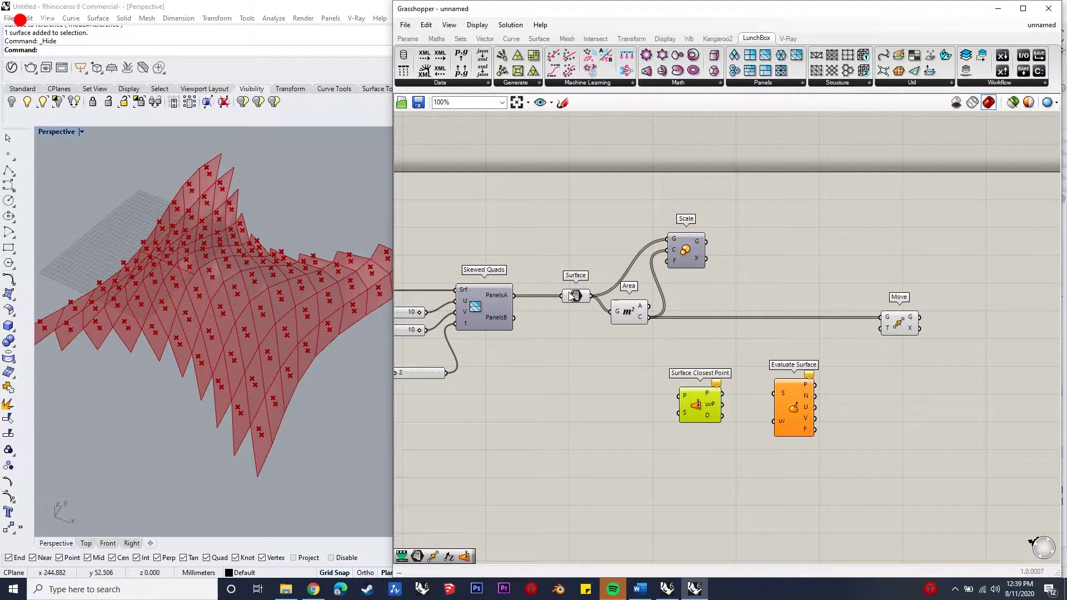
pyautogui.moveTo(641, 376); pyautogui.dragTo(656, 329)
pyautogui.moveTo(723, 403); pyautogui.dragTo(592, 296)
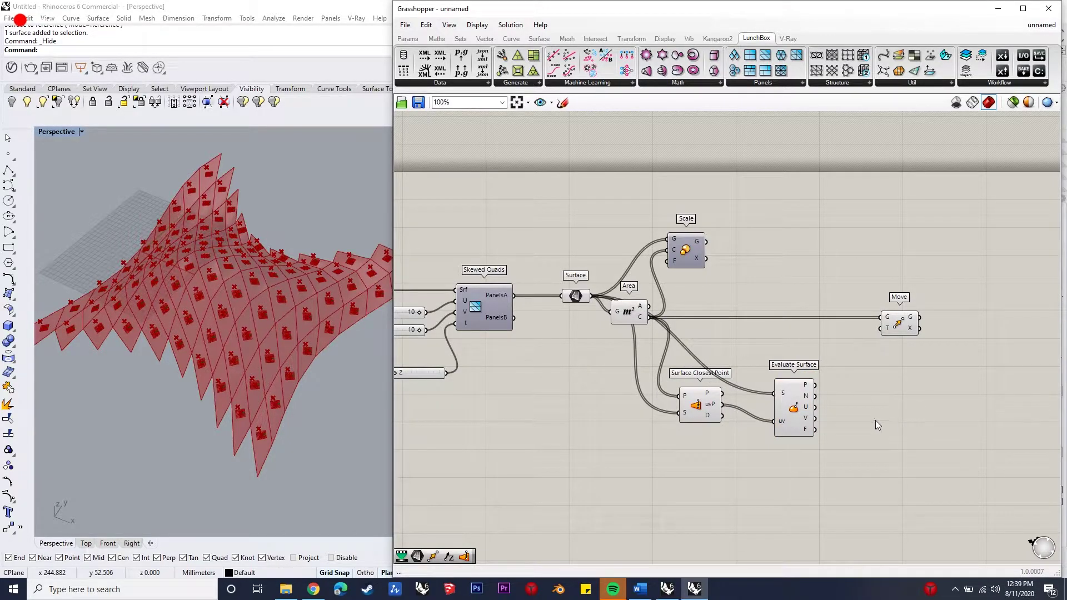
pyautogui.moveTo(900, 322); pyautogui.dragTo(980, 322)
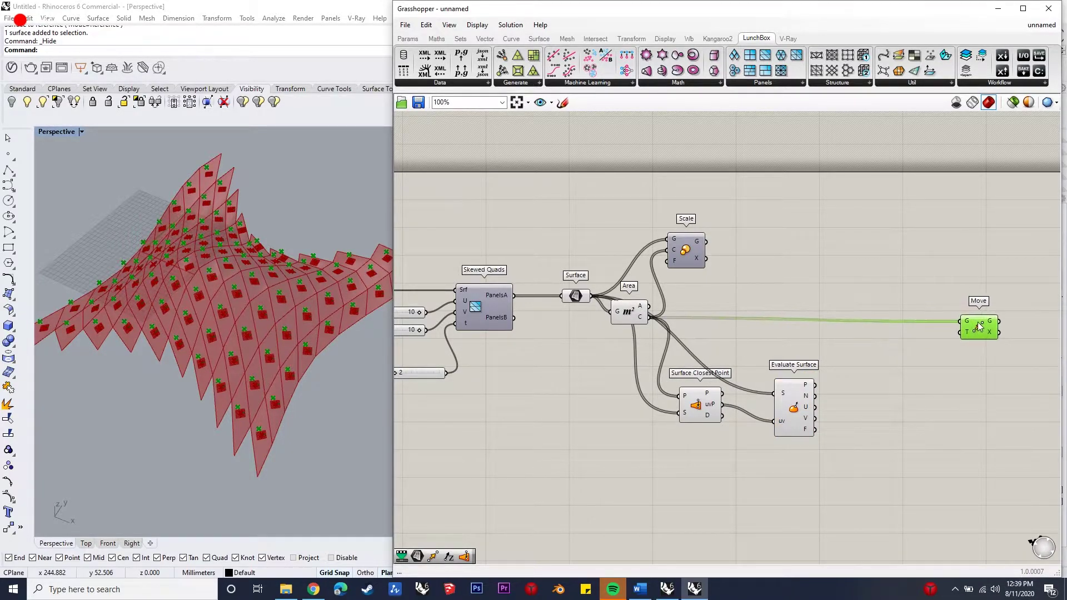
# Step: Add a Multiplication component and connect Evaluate Surface's N output to its A input
pyautogui.click(893, 421)
pyautogui.doubleClick(892, 421)
pyautogui.write('mull')
pyautogui.press('BackSpace')
pyautogui.write('tiplication')
pyautogui.press('Return')
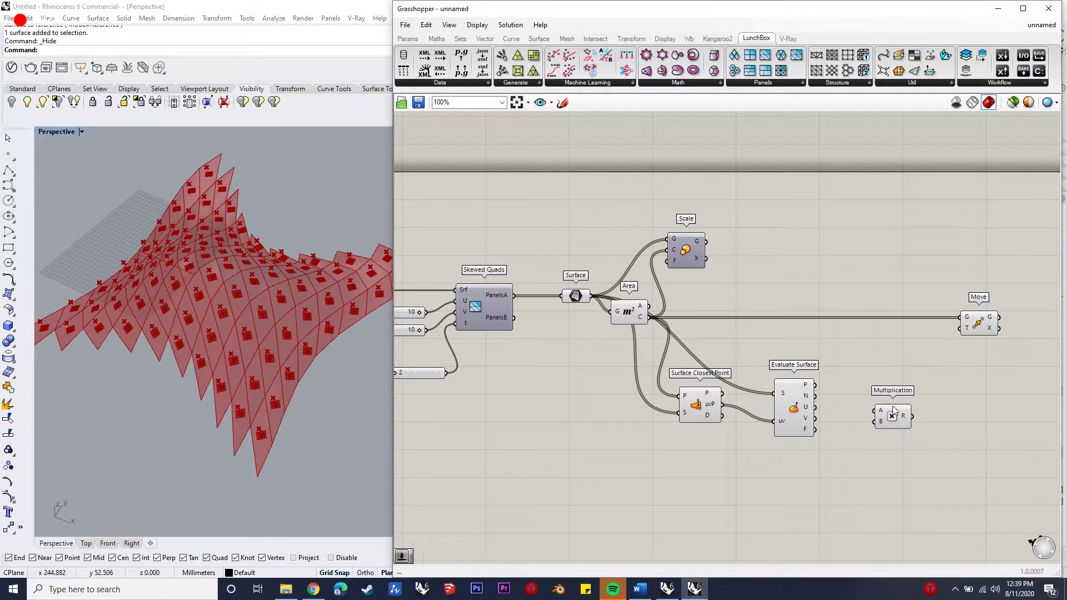
pyautogui.moveTo(845, 406); pyautogui.dragTo(904, 404)
pyautogui.click(870, 431)
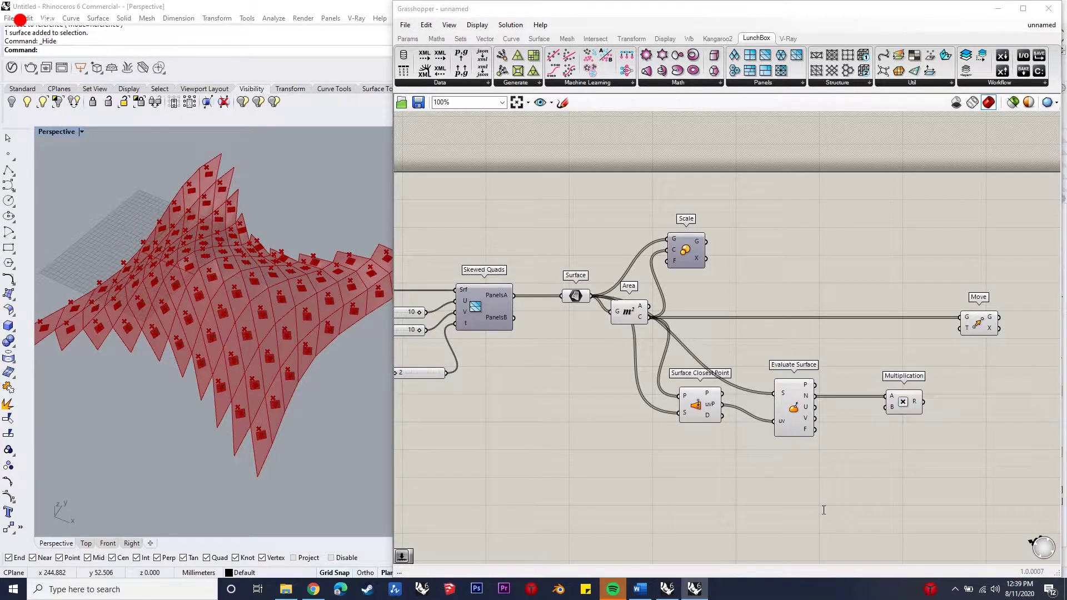
# Step: Add a Remap Numbers component and position it below Evaluate Surface and Multiplication
pyautogui.doubleClick(825, 509)
pyautogui.write('rempanubersa')
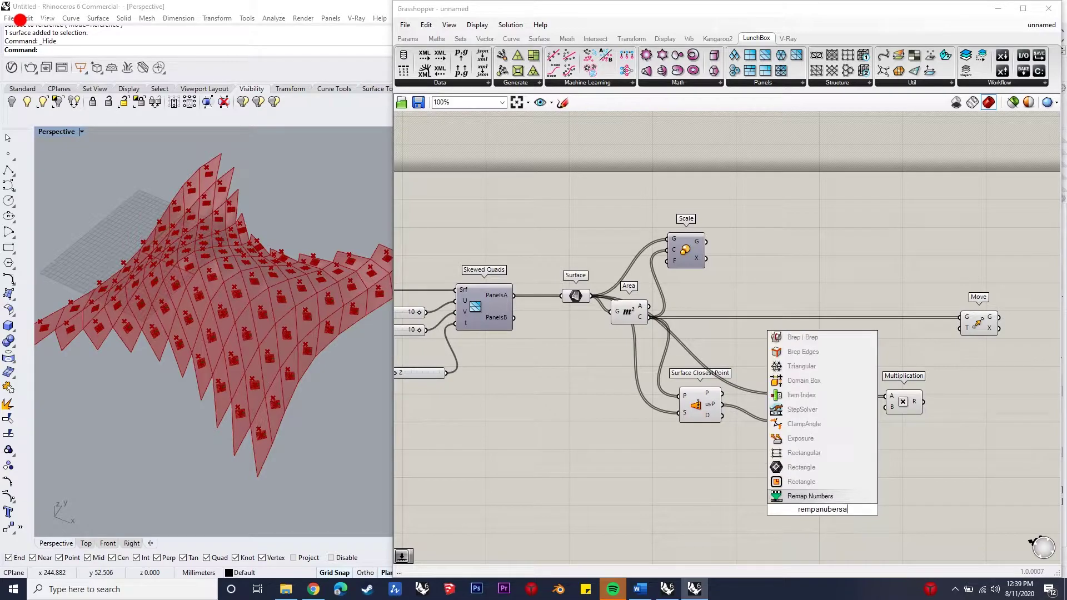
pyautogui.press('BackSpace')
pyautogui.click(833, 499)
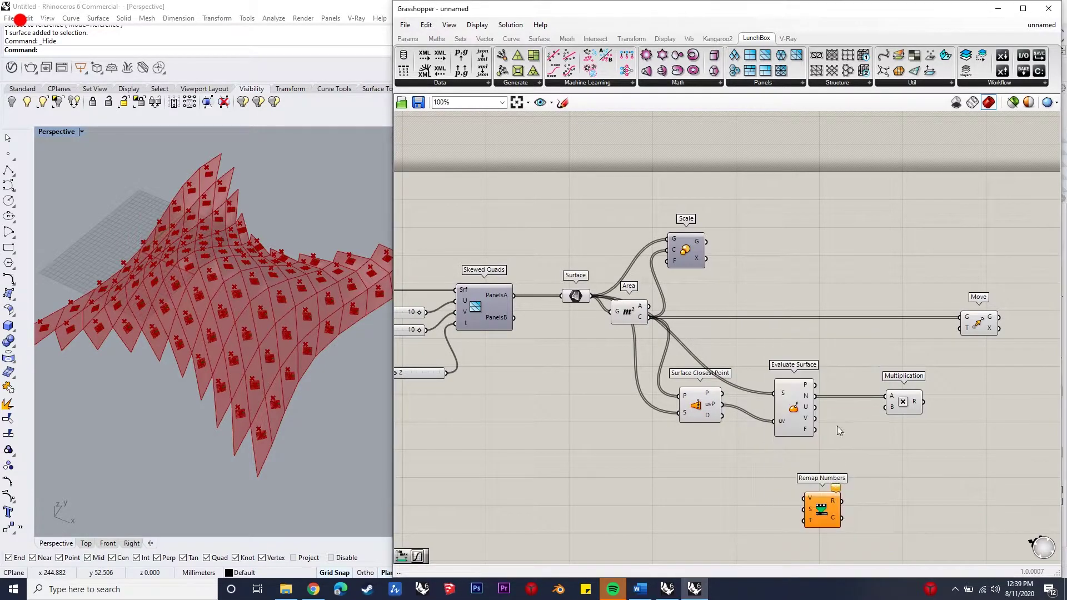
pyautogui.scroll(-1, 825, 528)
pyautogui.moveTo(825, 538); pyautogui.dragTo(824, 421, button='right')
pyautogui.scroll(2, 817, 427)
pyautogui.moveTo(825, 393); pyautogui.dragTo(860, 410)
# Step: Add a Bounds component and place it just before Remap Numbers
pyautogui.click(703, 398)
pyautogui.doubleClick(704, 397)
pyautogui.write('bounds')
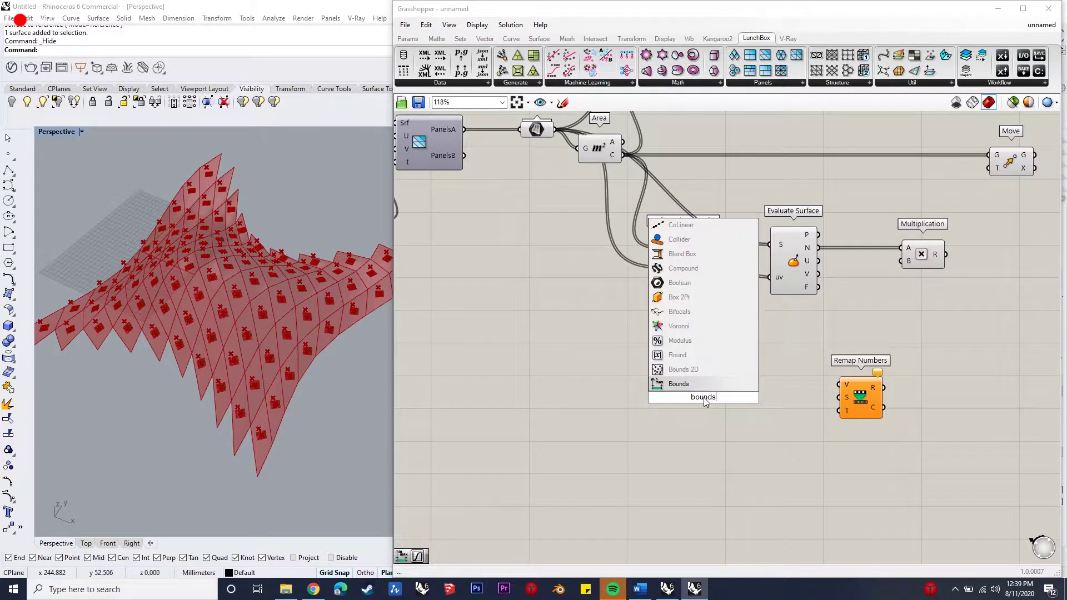
pyautogui.press('Return')
pyautogui.moveTo(704, 390); pyautogui.dragTo(789, 428)
# Step: Add a Graph Mapper, connect its output to Bounds and Remap Numbers' V input, and connect Bounds to the S input
pyautogui.click(681, 391)
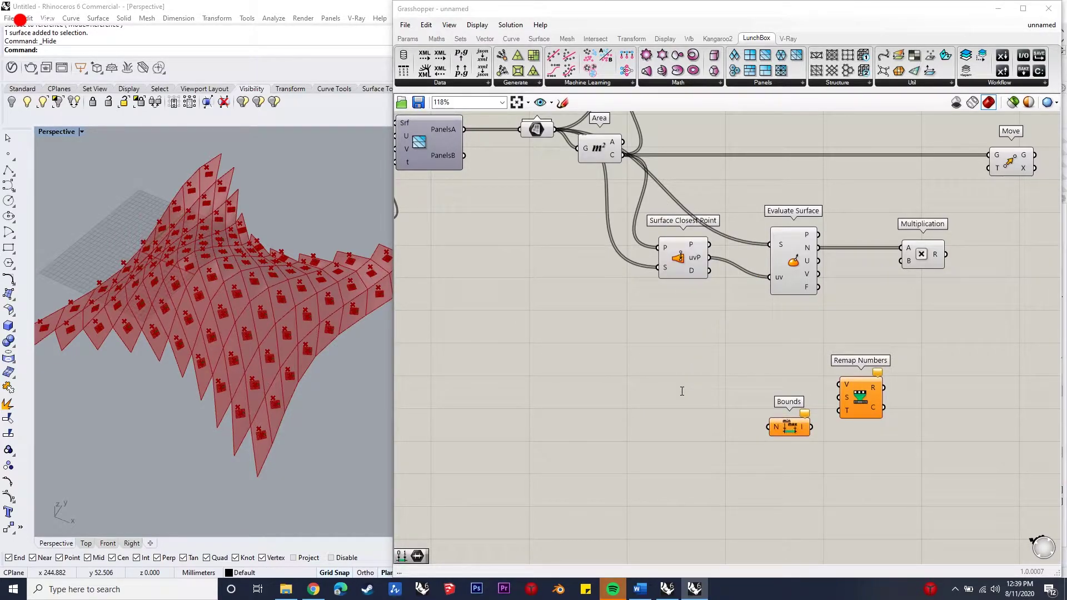
pyautogui.doubleClick(681, 391)
pyautogui.write('graph mapper')
pyautogui.press('Return')
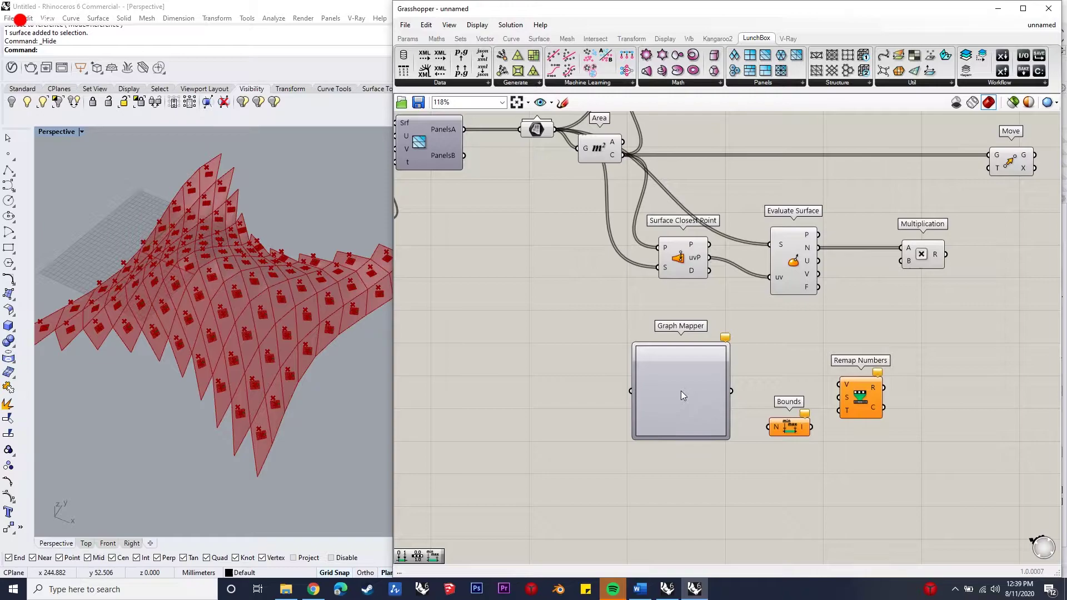
pyautogui.moveTo(741, 390)
pyautogui.mouseDown()
pyautogui.moveTo(795, 432)
pyautogui.moveTo(754, 399)
pyautogui.mouseUp()
pyautogui.hotkey('ctrl', 'z')
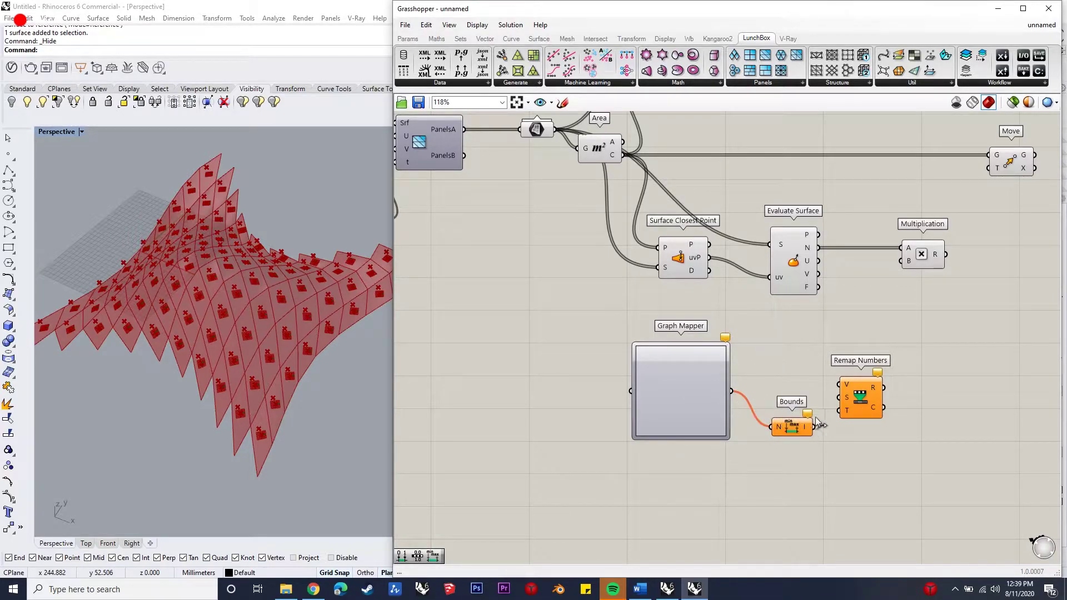
pyautogui.moveTo(839, 384); pyautogui.dragTo(731, 391)
# Step: Set the Graph Mapper's graph type to Parabola
pyautogui.click(672, 372)
pyautogui.rightClick(671, 371)
pyautogui.moveTo(729, 532)
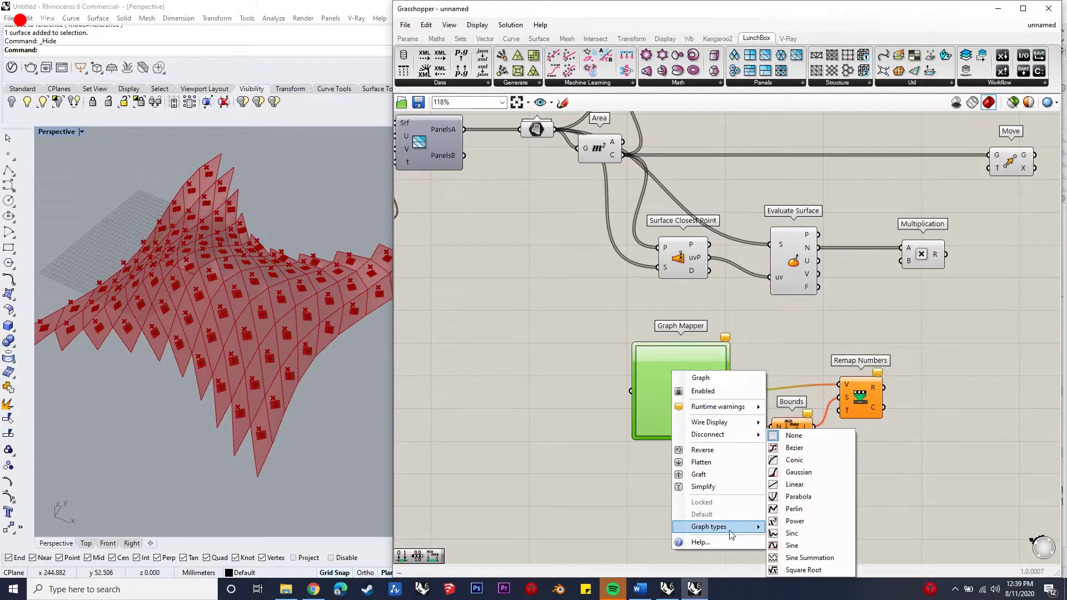
pyautogui.click(798, 496)
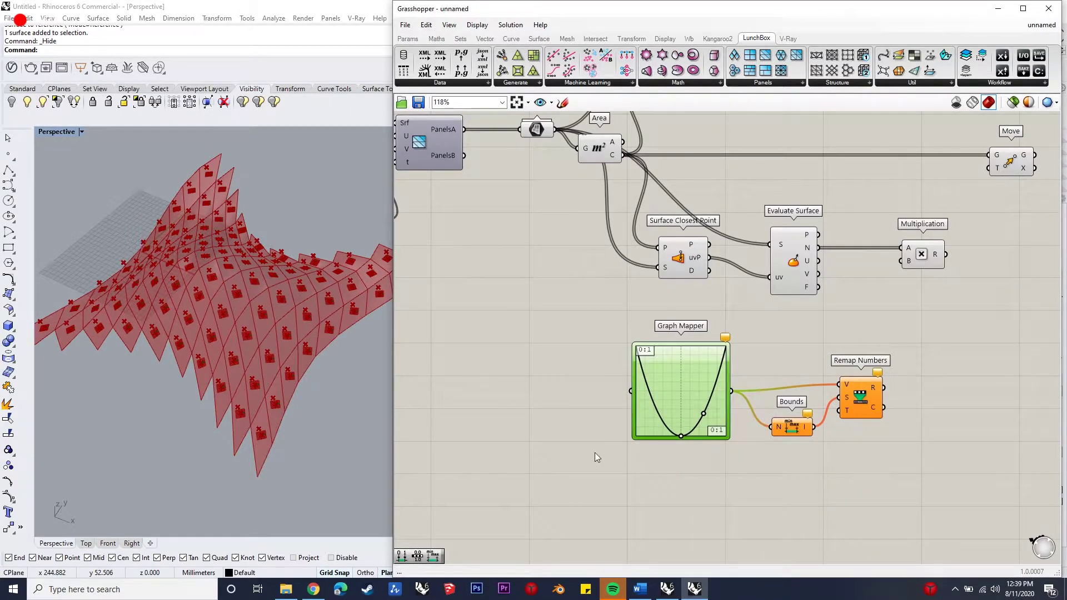
# Step: Add a Range component and connect its R output to the Graph Mapper's input
pyautogui.doubleClick(546, 412)
pyautogui.write('range')
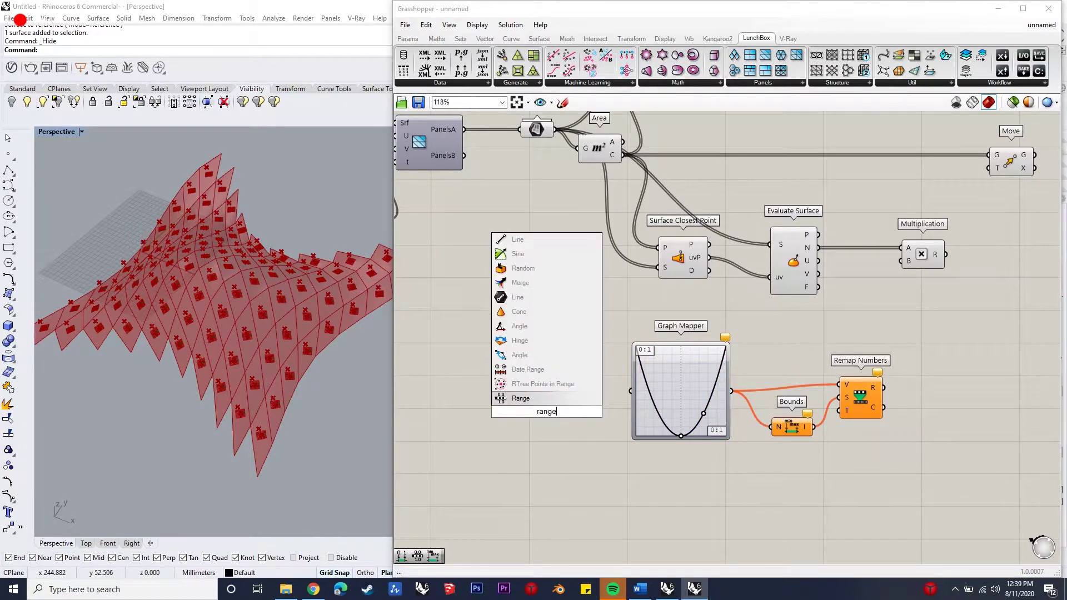
pyautogui.press('Return')
pyautogui.moveTo(629, 385); pyautogui.dragTo(631, 391)
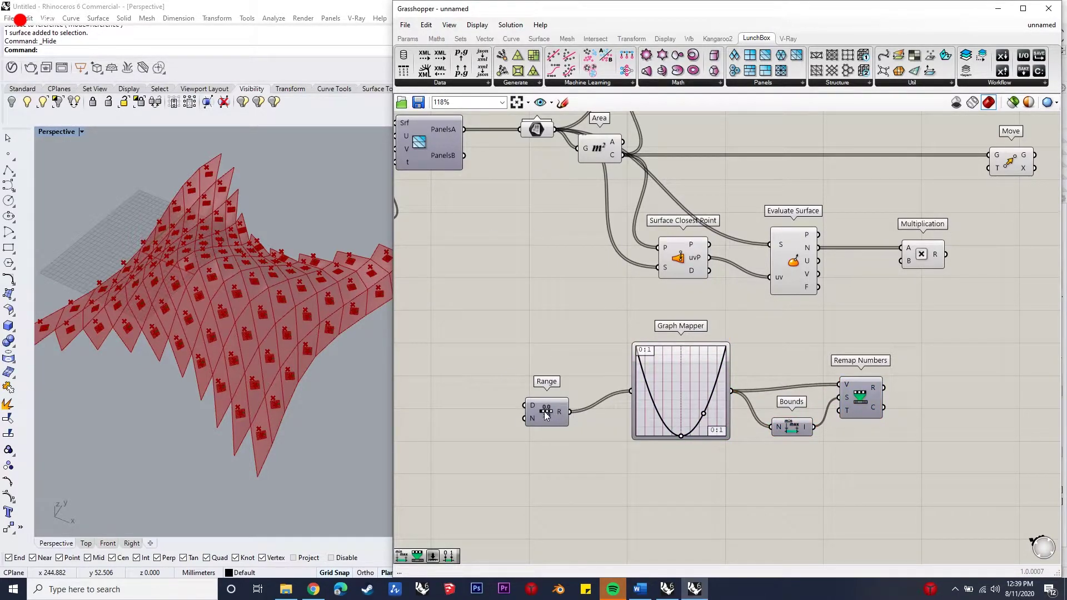
# Step: Add a number slider set to 90, connect it to Range's N input, and line both up before the Graph Mapper
pyautogui.moveTo(536, 415); pyautogui.dragTo(558, 394)
pyautogui.click(472, 406)
pyautogui.doubleClick(449, 406)
pyautogui.write('90')
pyautogui.press('Return')
pyautogui.moveTo(503, 406); pyautogui.dragTo(546, 397)
pyautogui.moveTo(449, 405); pyautogui.dragTo(465, 395)
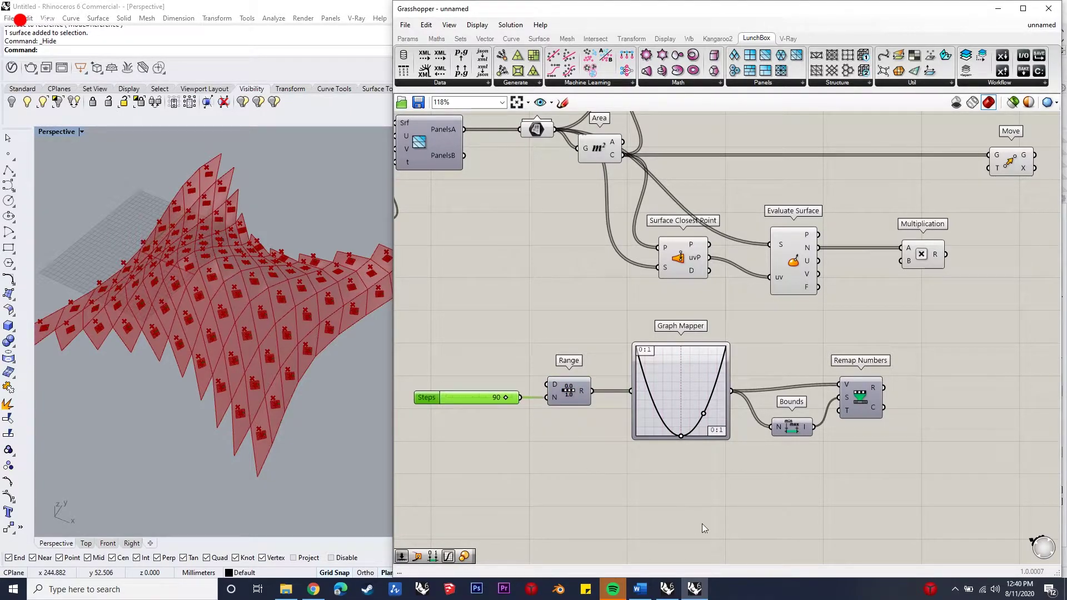
# Step: Add a Construct Domain component and connect its output to Remap Numbers' T input
pyautogui.doubleClick(801, 518)
pyautogui.write('construct domain')
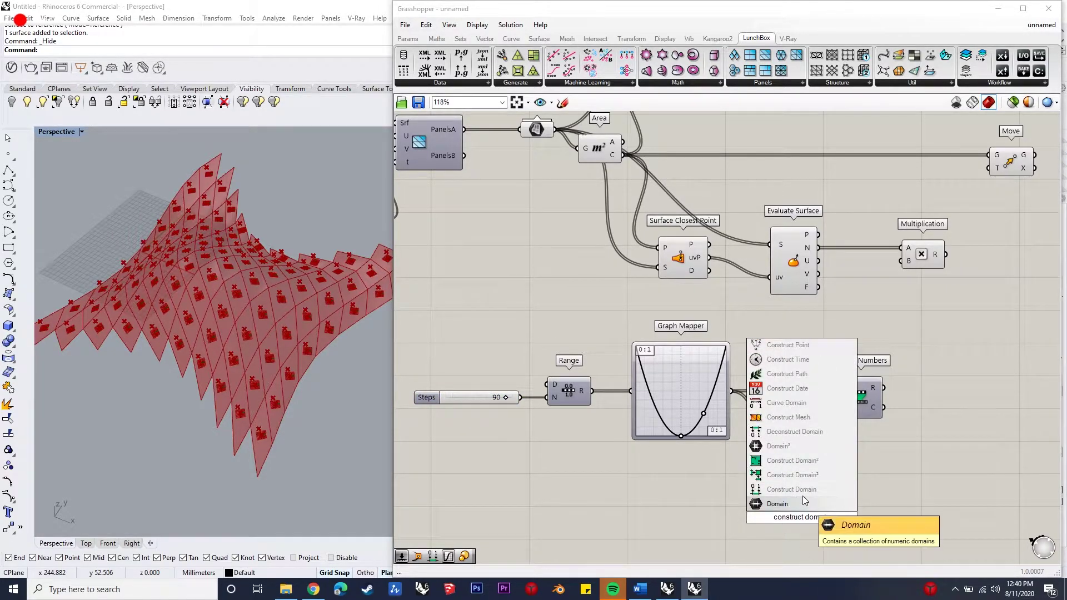
pyautogui.click(795, 489)
pyautogui.moveTo(844, 442); pyautogui.dragTo(871, 407)
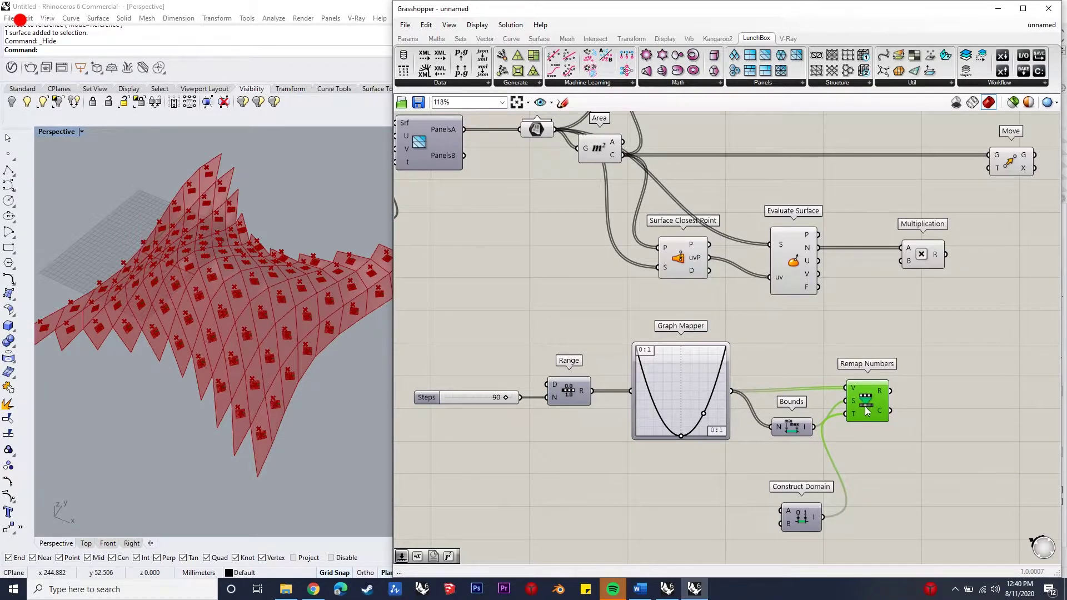
# Step: Add number sliders of 50 and 10 and connect them to Construct Domain's A and B inputs
pyautogui.doubleClick(707, 518)
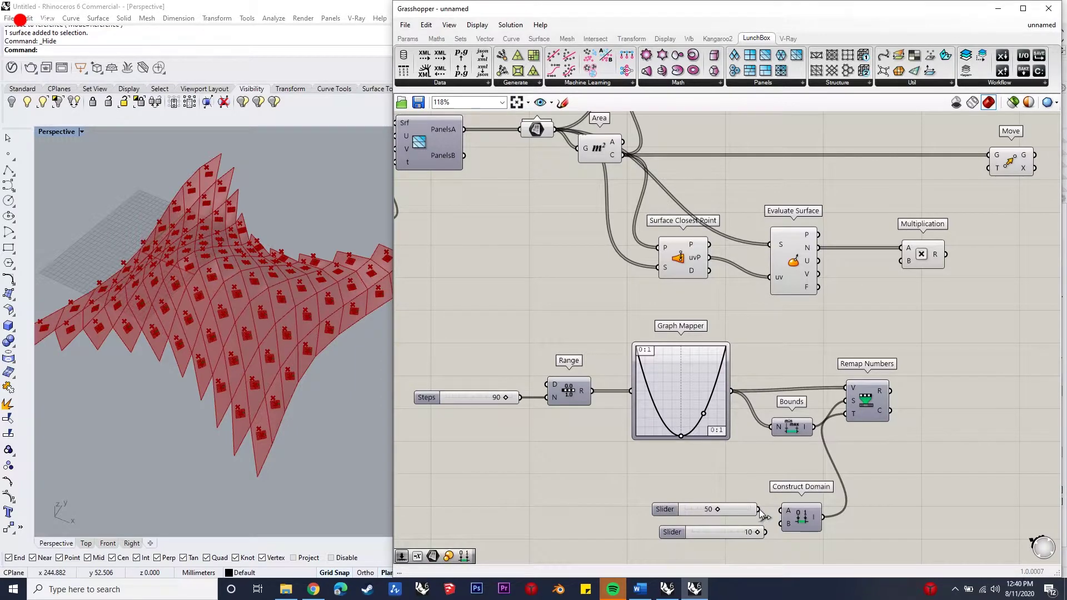
pyautogui.moveTo(759, 509); pyautogui.dragTo(807, 522)
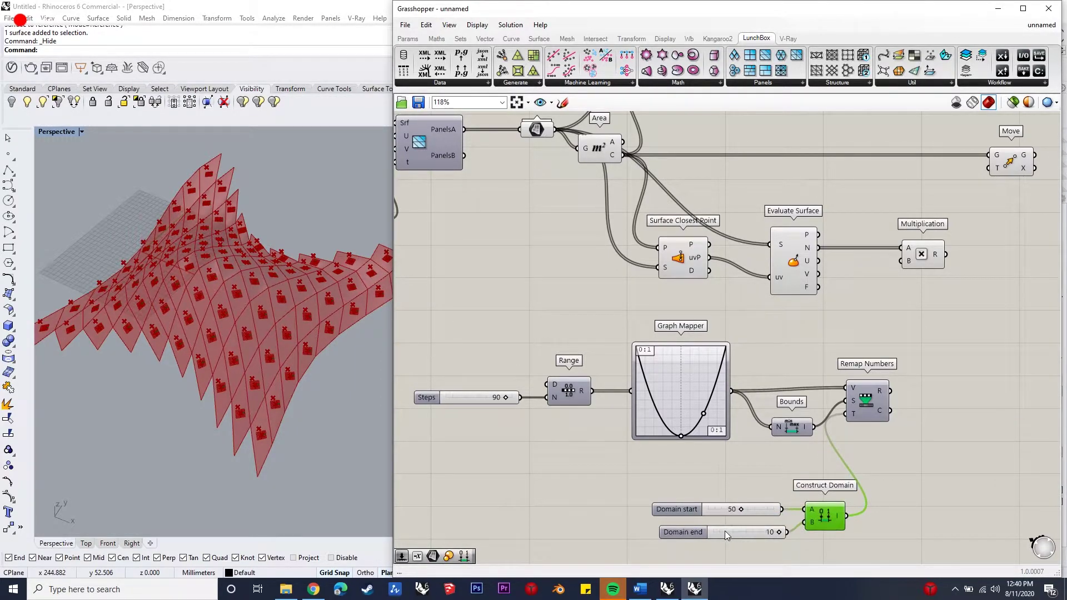
pyautogui.click(725, 531)
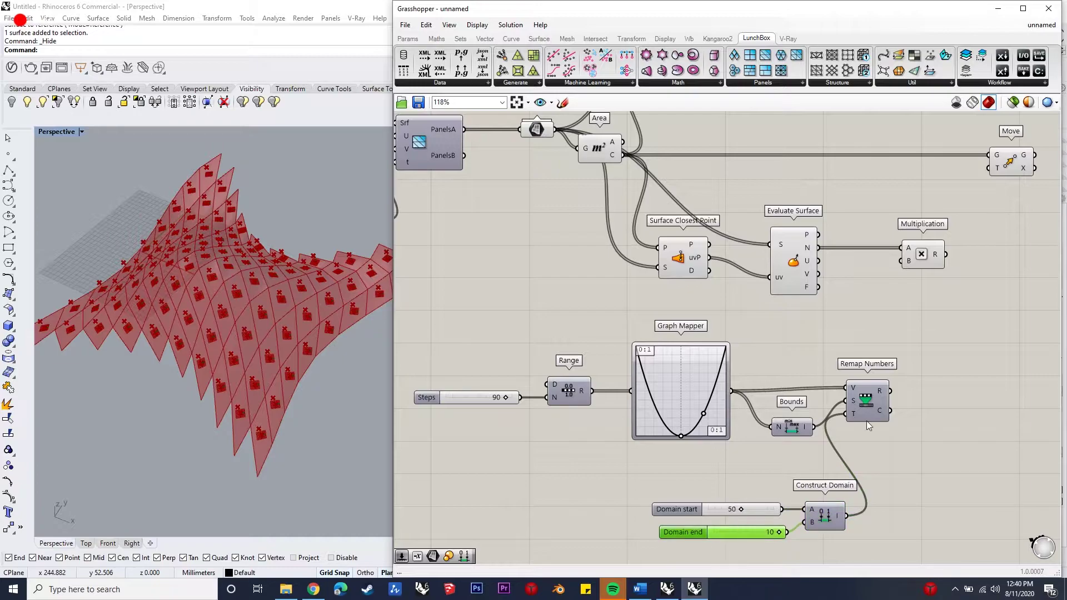
# Step: Connect Remap Numbers' R output to Multiplication's B input and Multiplication's result to Move's T input
pyautogui.moveTo(905, 266); pyautogui.dragTo(890, 391)
pyautogui.moveTo(951, 246); pyautogui.dragTo(982, 176)
pyautogui.moveTo(947, 240); pyautogui.dragTo(946, 252)
pyautogui.moveTo(216, 348); pyautogui.dragTo(236, 369, button='right')
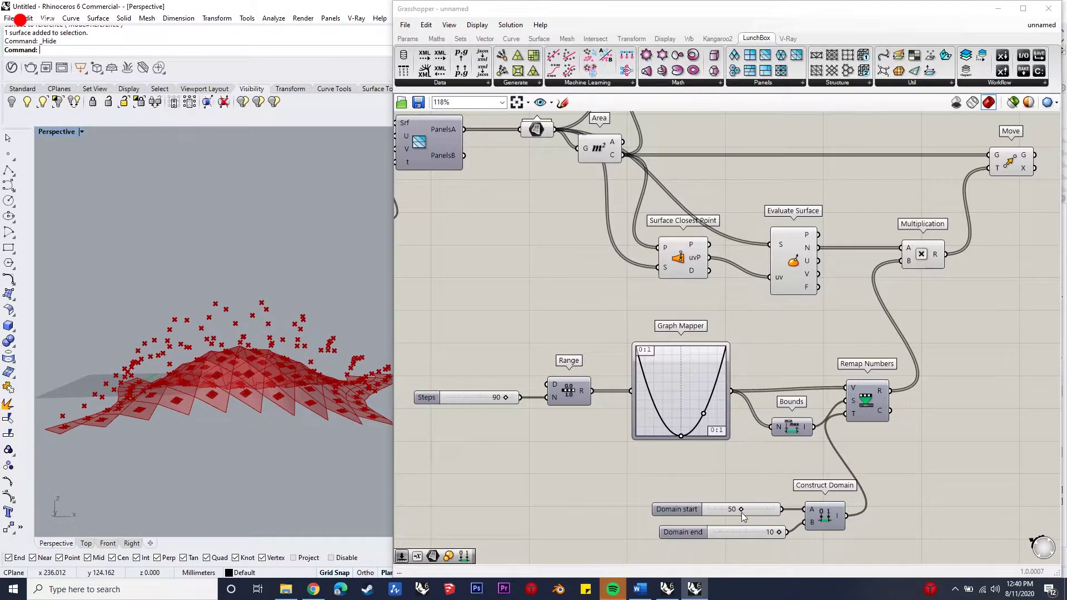
# Step: Try a Domain start value of 34 and restore the slider to 50
pyautogui.moveTo(740, 509)
pyautogui.mouseDown()
pyautogui.moveTo(713, 511)
pyautogui.moveTo(789, 505)
pyautogui.moveTo(719, 508)
pyautogui.moveTo(758, 507)
pyautogui.moveTo(740, 509)
pyautogui.mouseUp()
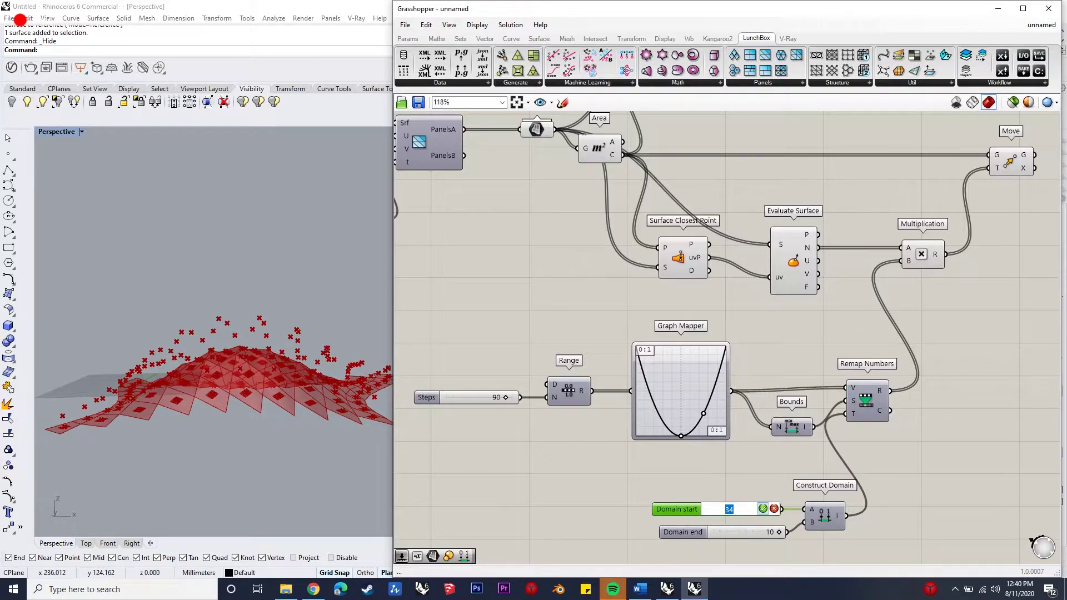
pyautogui.click(708, 474)
# Step: Try feeding Move's G output into a new Deconstruct Brep component, and delete that component
pyautogui.scroll(-4, 581, 436)
pyautogui.scroll(3, 876, 328)
pyautogui.scroll(3, 982, 301)
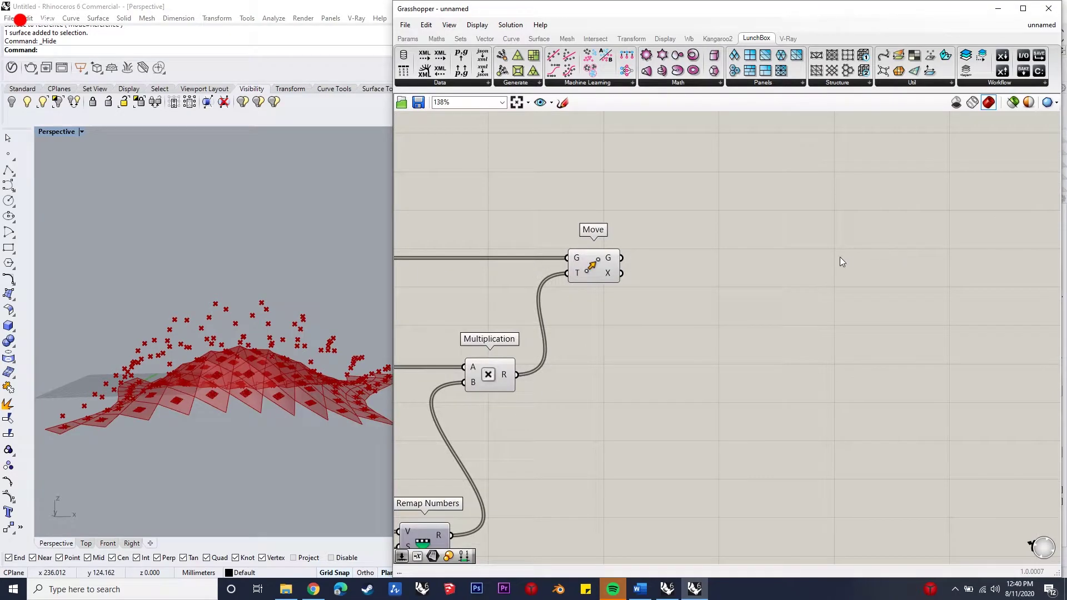
pyautogui.doubleClick(836, 286)
pyautogui.write('d')
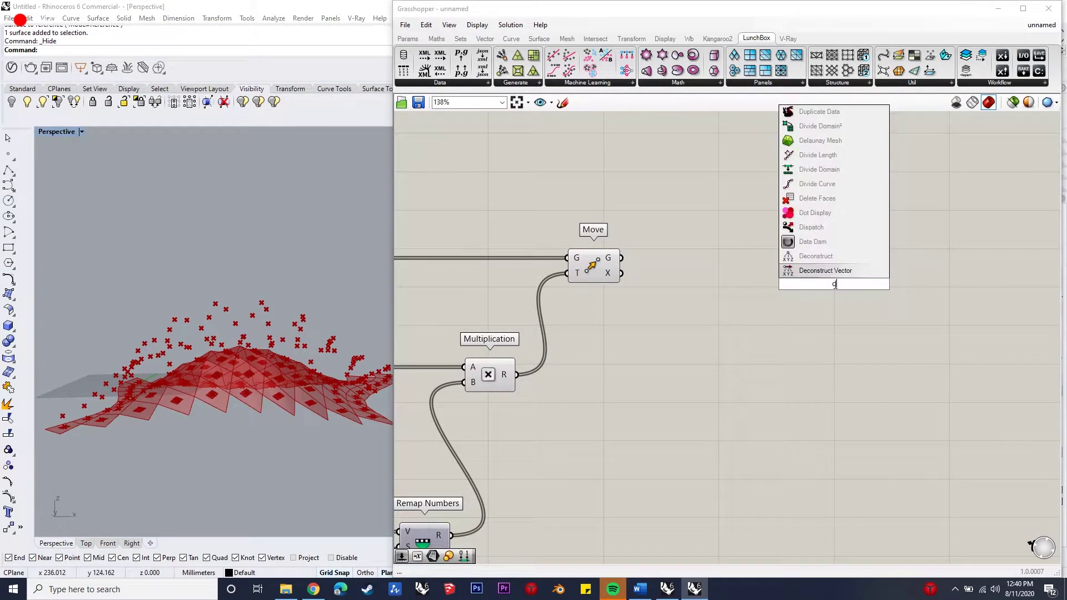
pyautogui.write('ecopnstruct bre')
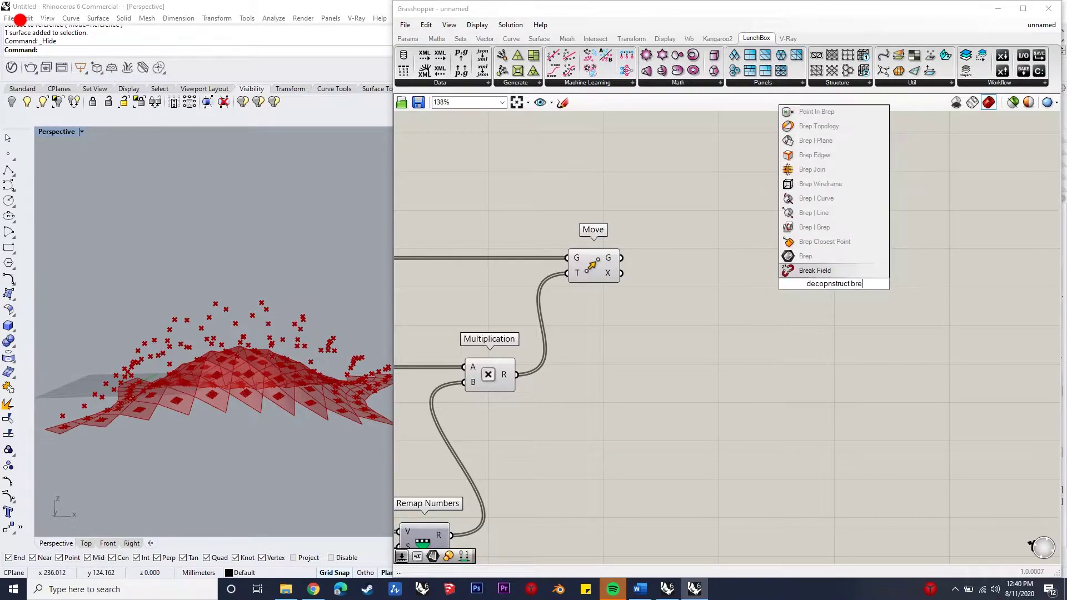
pyautogui.click(838, 226)
pyautogui.moveTo(618, 259); pyautogui.dragTo(811, 284)
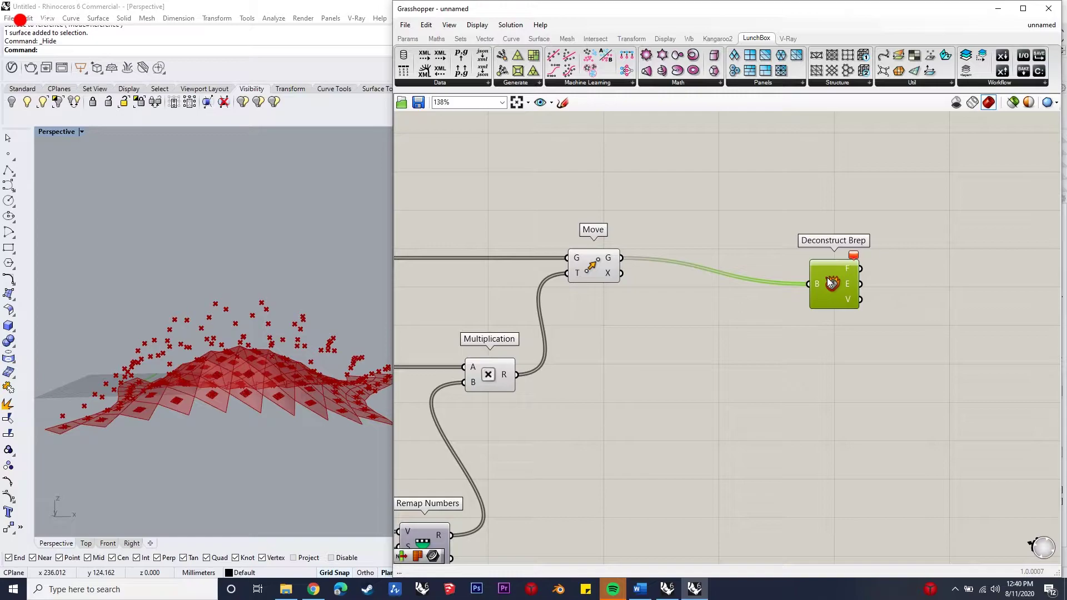
pyautogui.press('Delete')
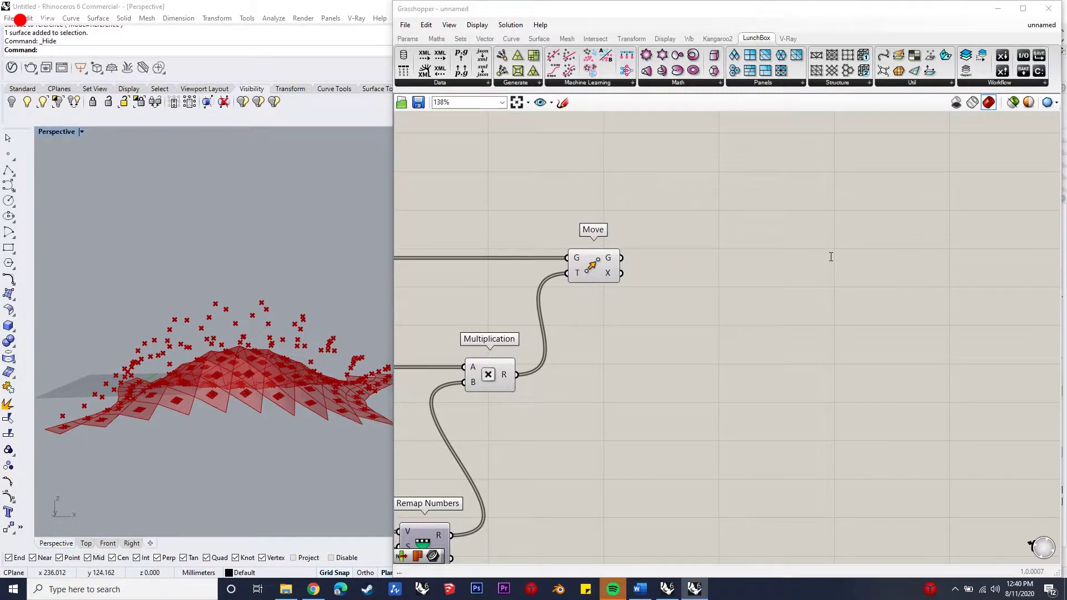
# Step: Add a Deconstruct Brep component beyond Move and connect the Surface parameter's output to its B input
pyautogui.doubleClick(827, 255)
pyautogui.write('deconstruct b')
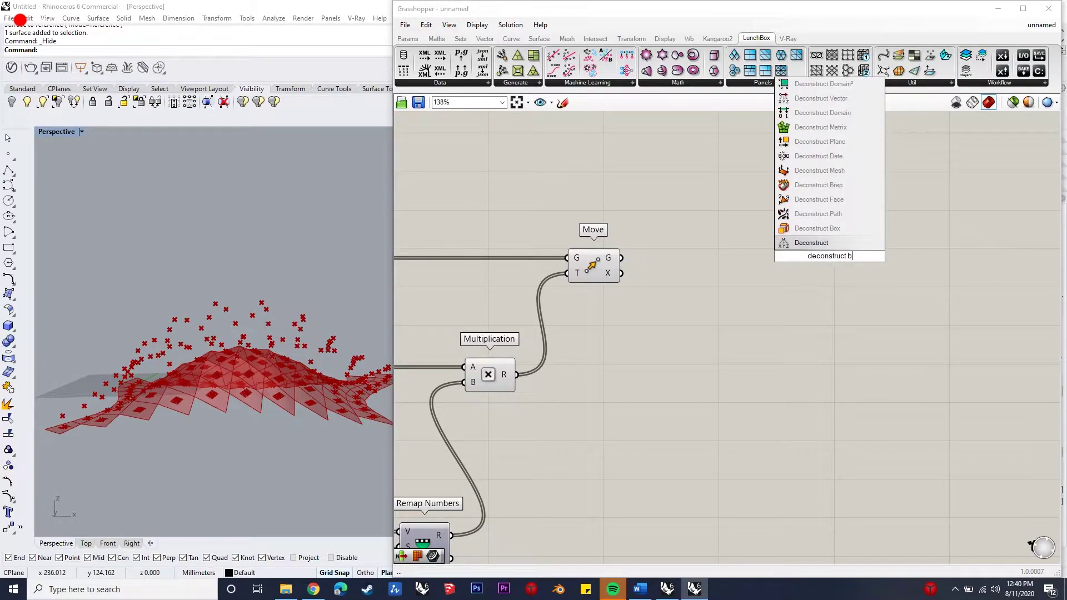
pyautogui.write('rep')
pyautogui.click(832, 228)
pyautogui.scroll(-4, 856, 267)
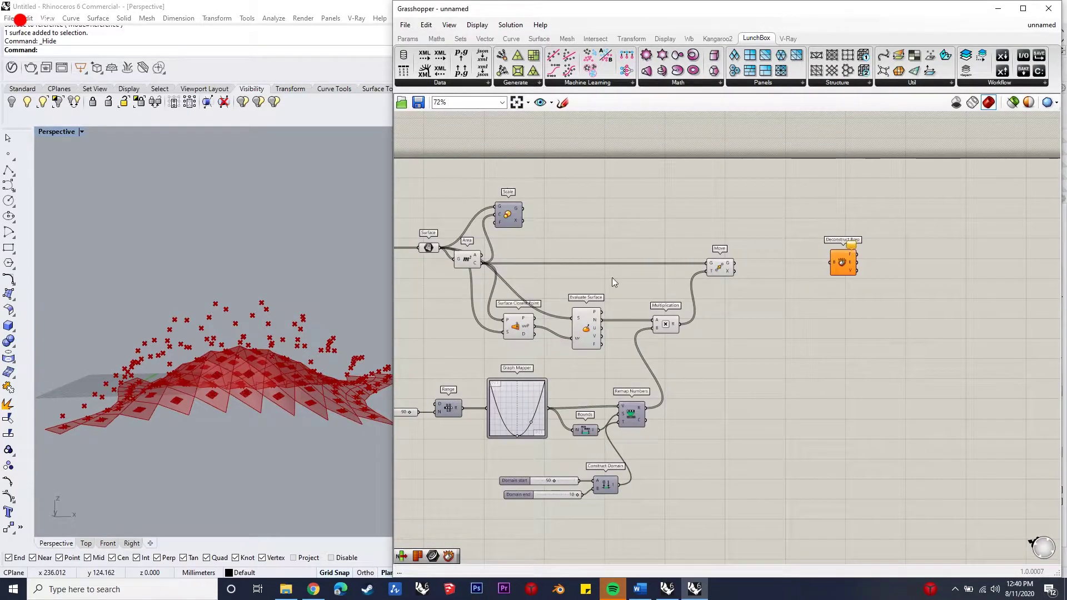
pyautogui.scroll(-1, 589, 276)
pyautogui.scroll(1, 493, 272)
pyautogui.moveTo(456, 247); pyautogui.dragTo(870, 255)
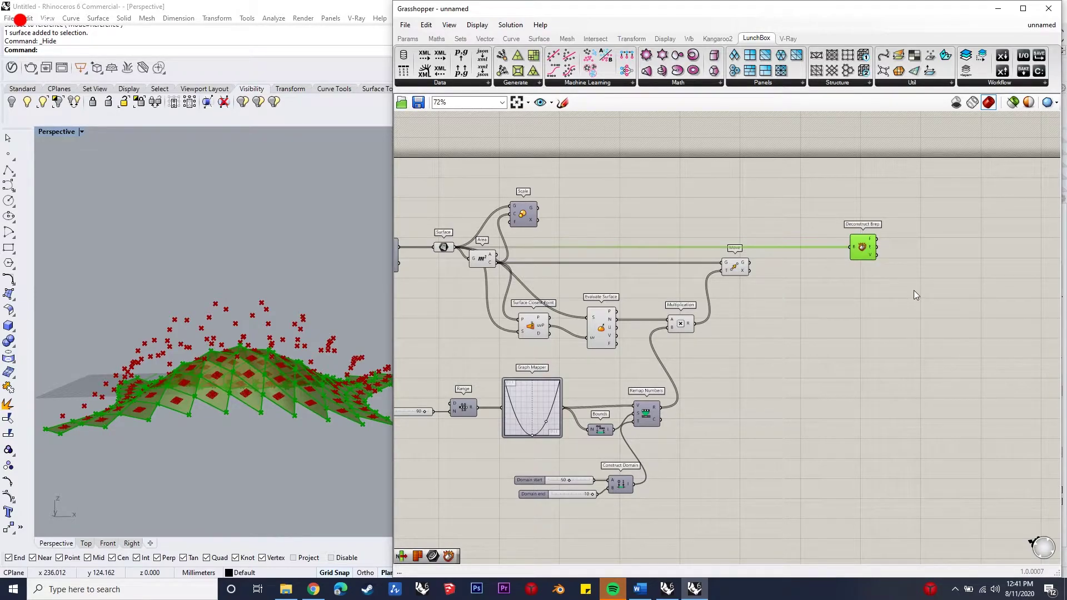
# Step: Add a List Item component and connect Deconstruct Brep's V output to its L input
pyautogui.click(960, 306)
pyautogui.doubleClick(960, 305)
pyautogui.write('list item')
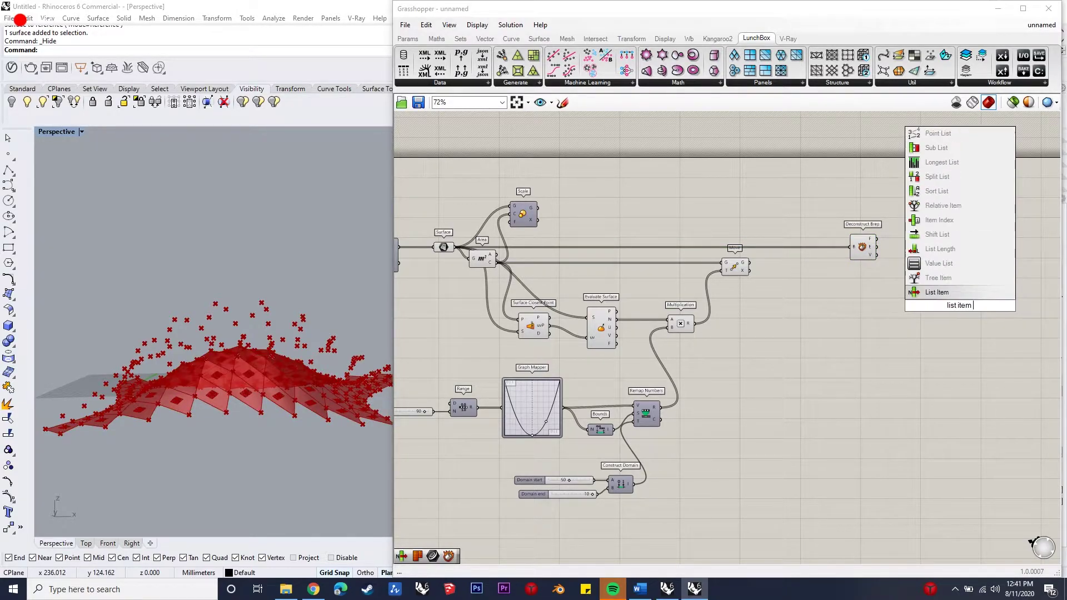
pyautogui.press('Return')
pyautogui.moveTo(878, 256); pyautogui.dragTo(936, 270)
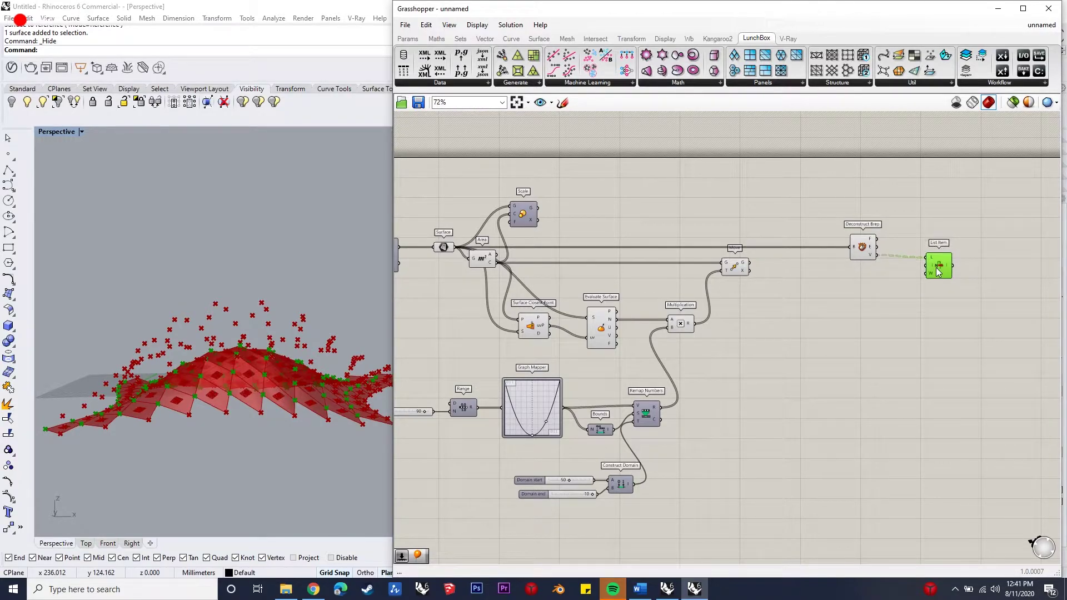
# Step: Place three more List Item components in a column below the first and align all four by their left edges
pyautogui.doubleClick(936, 321)
pyautogui.write('list item')
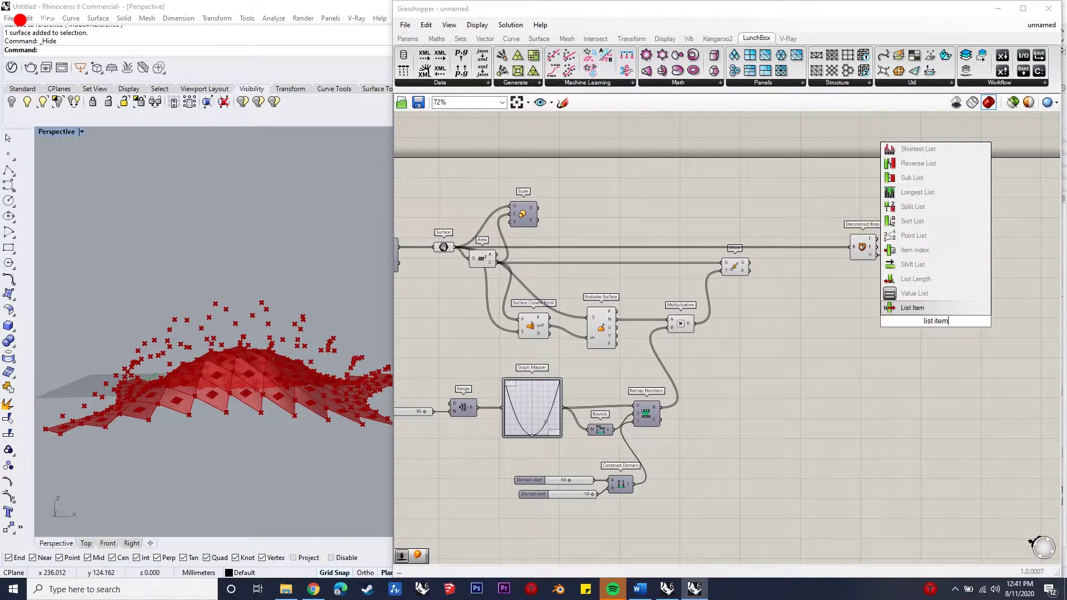
pyautogui.press('Return')
pyautogui.keyDown('alt'); pyautogui.moveTo(943, 330); pyautogui.dragTo(948, 334); pyautogui.keyUp('alt')
pyautogui.moveTo(943, 384); pyautogui.dragTo(945, 384)
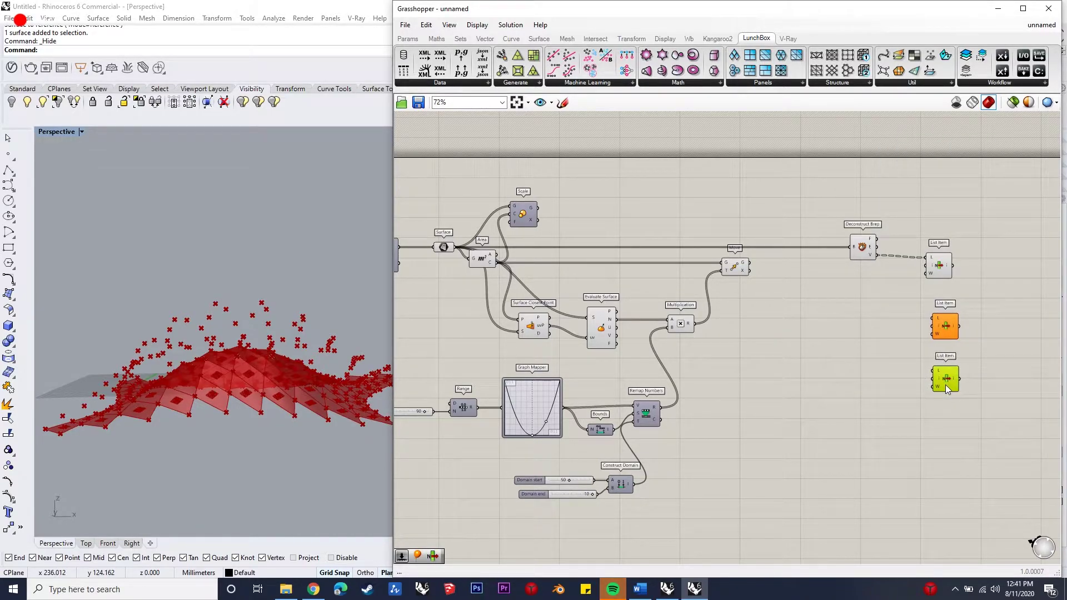
pyautogui.hotkey('ctrl', 'v')
pyautogui.hotkey('ctrl', 'v')
pyautogui.moveTo(957, 345); pyautogui.dragTo(957, 433)
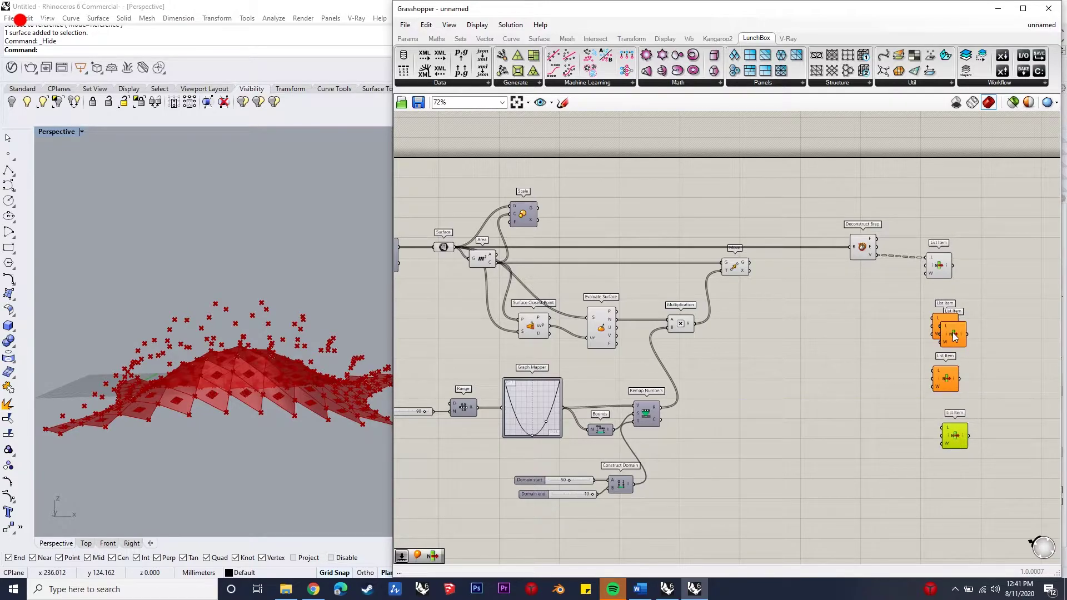
pyautogui.moveTo(1017, 496); pyautogui.dragTo(942, 271)
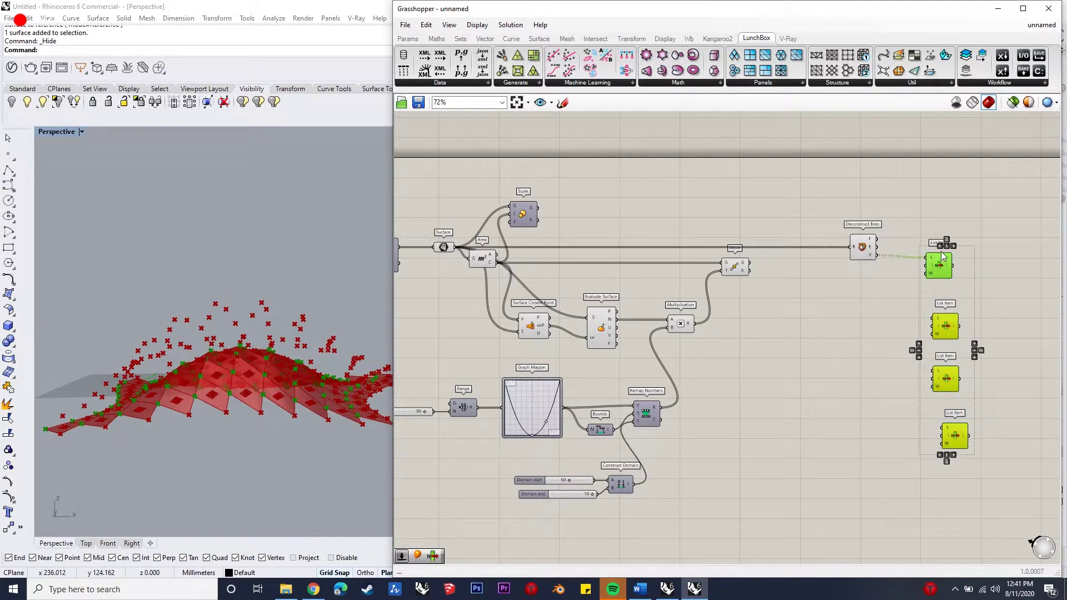
pyautogui.click(939, 246)
pyautogui.click(932, 215)
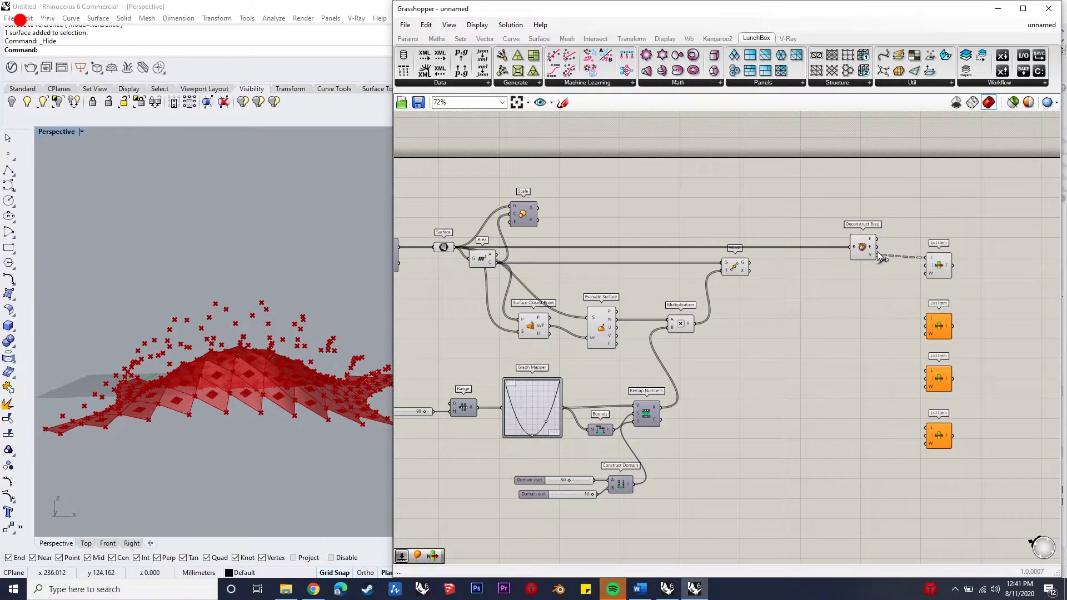
# Step: Connect Deconstruct Brep's V output to the L inputs of the three new List Item components
pyautogui.moveTo(891, 304); pyautogui.dragTo(922, 324)
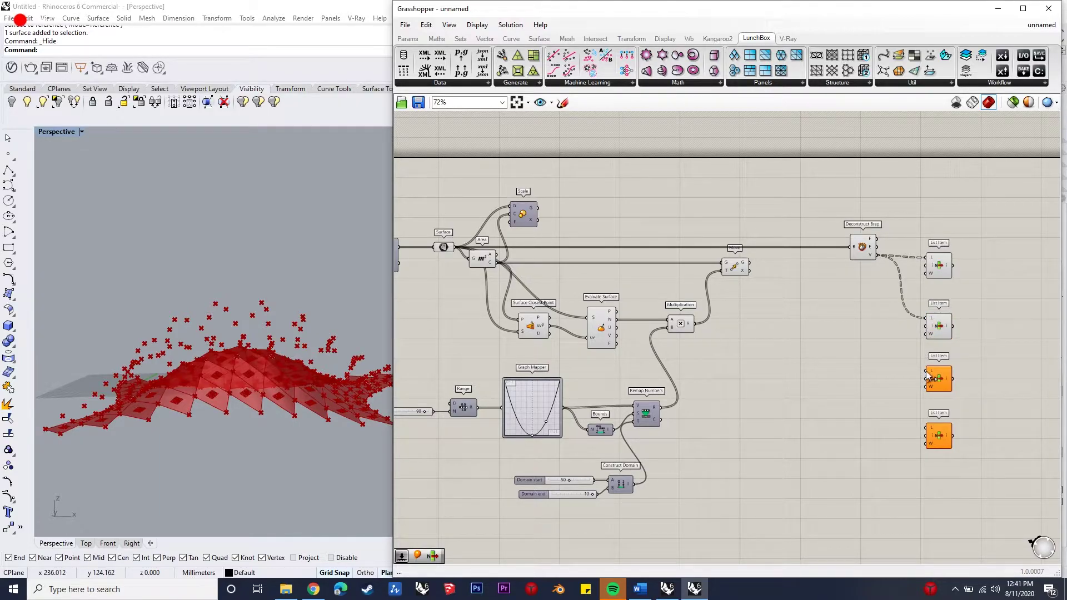
pyautogui.moveTo(925, 370); pyautogui.dragTo(876, 256)
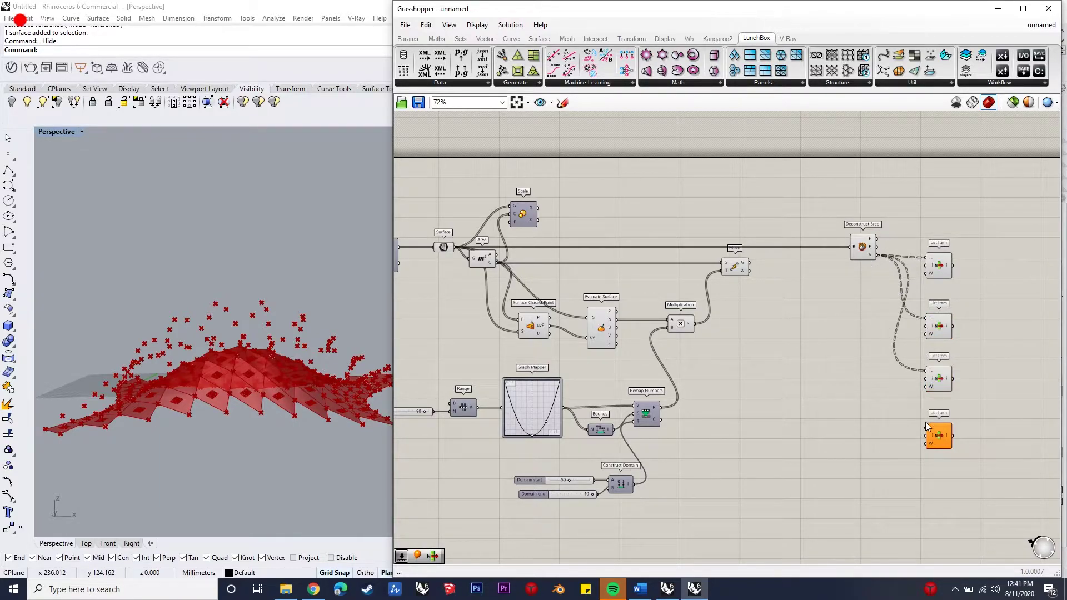
pyautogui.moveTo(928, 427); pyautogui.dragTo(877, 256)
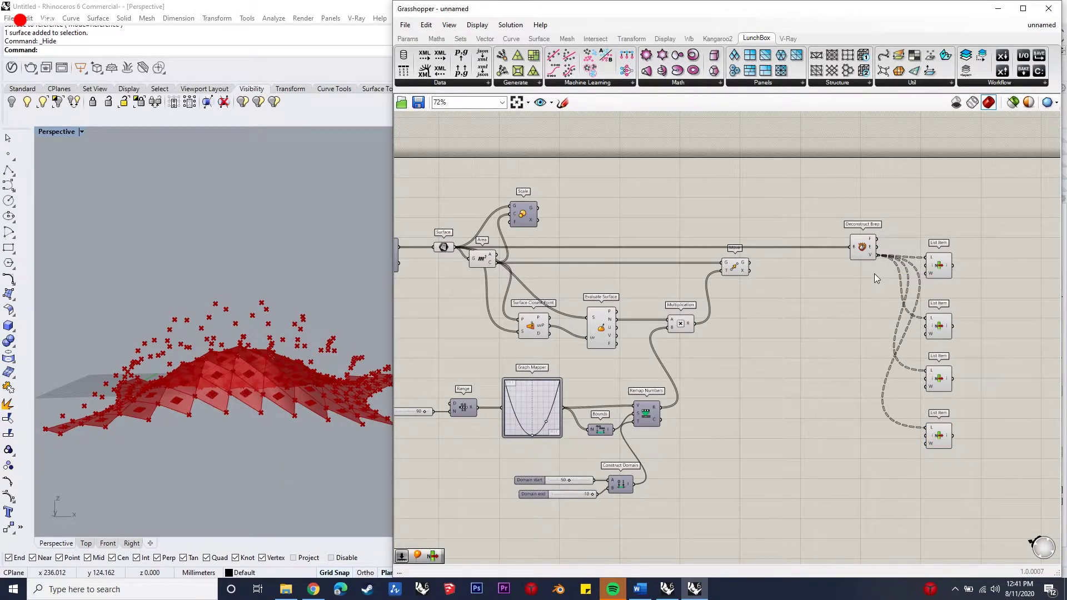
# Step: Add a number slider set to 2 and connect it to the second List Item's index input
pyautogui.doubleClick(834, 357)
pyautogui.write('2')
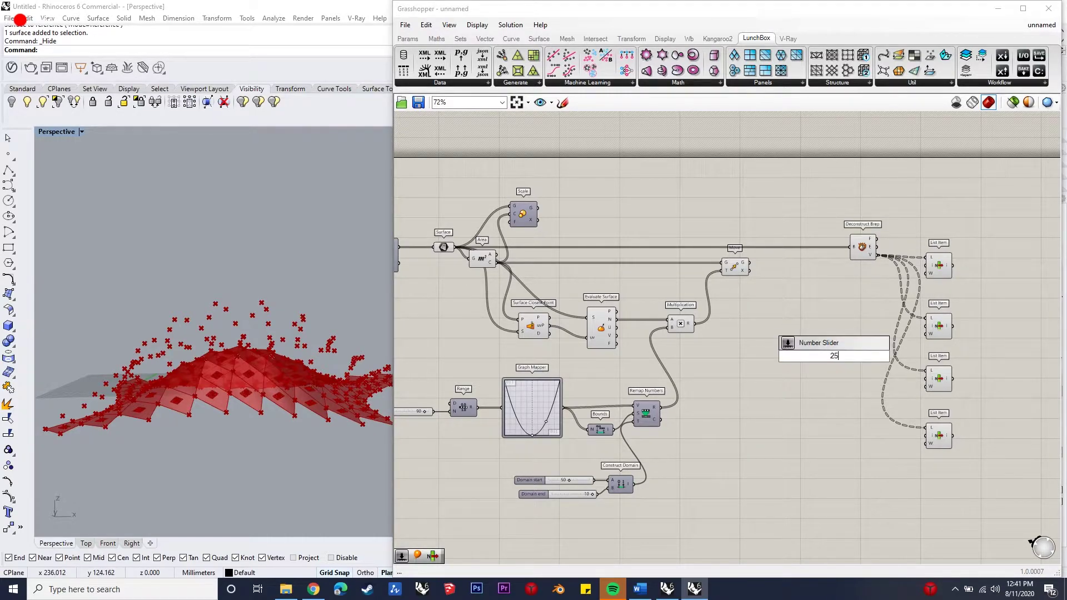
pyautogui.write('5')
pyautogui.press('Return')
pyautogui.scroll(2, 869, 352)
pyautogui.moveTo(858, 361); pyautogui.dragTo(927, 325)
pyautogui.moveTo(805, 364); pyautogui.dragTo(820, 331)
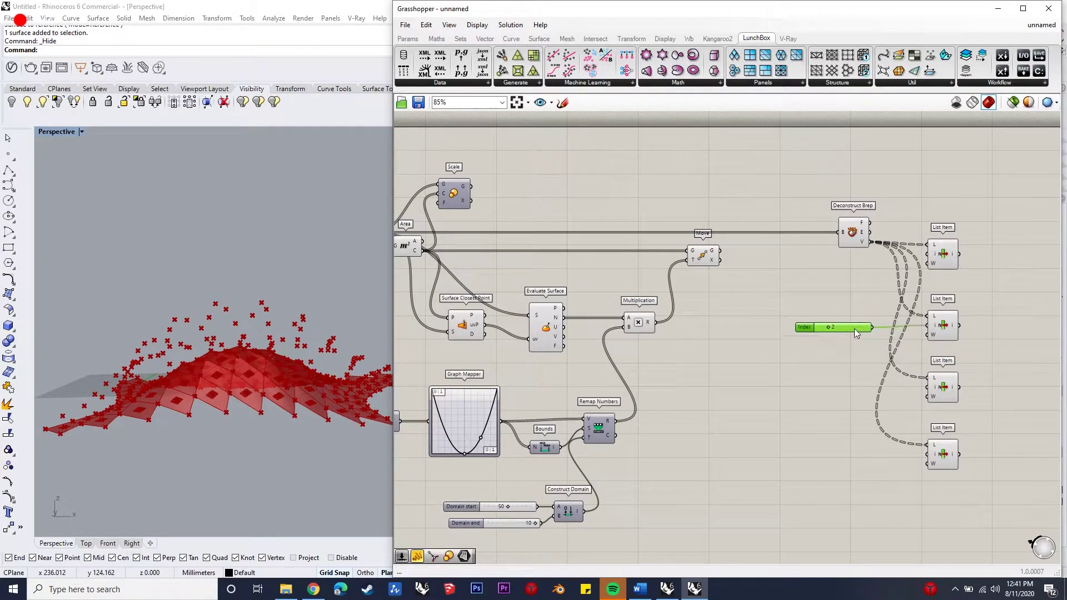
# Step: Add a number slider set to 5 and connect it to the third List Item's index input
pyautogui.doubleClick(844, 392)
pyautogui.write('5')
pyautogui.press('Return')
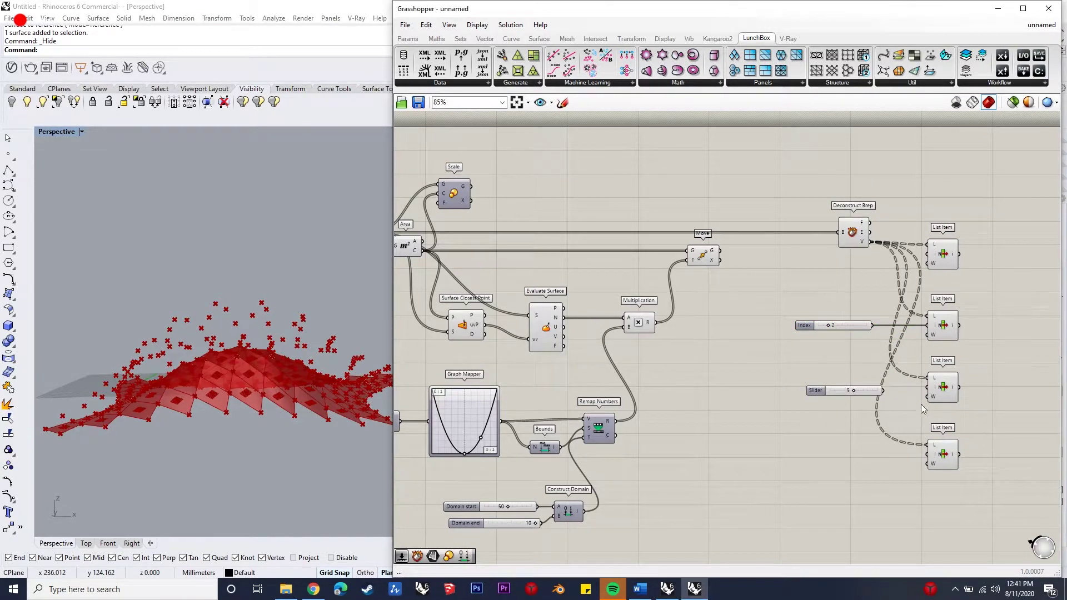
pyautogui.moveTo(882, 390); pyautogui.dragTo(852, 390)
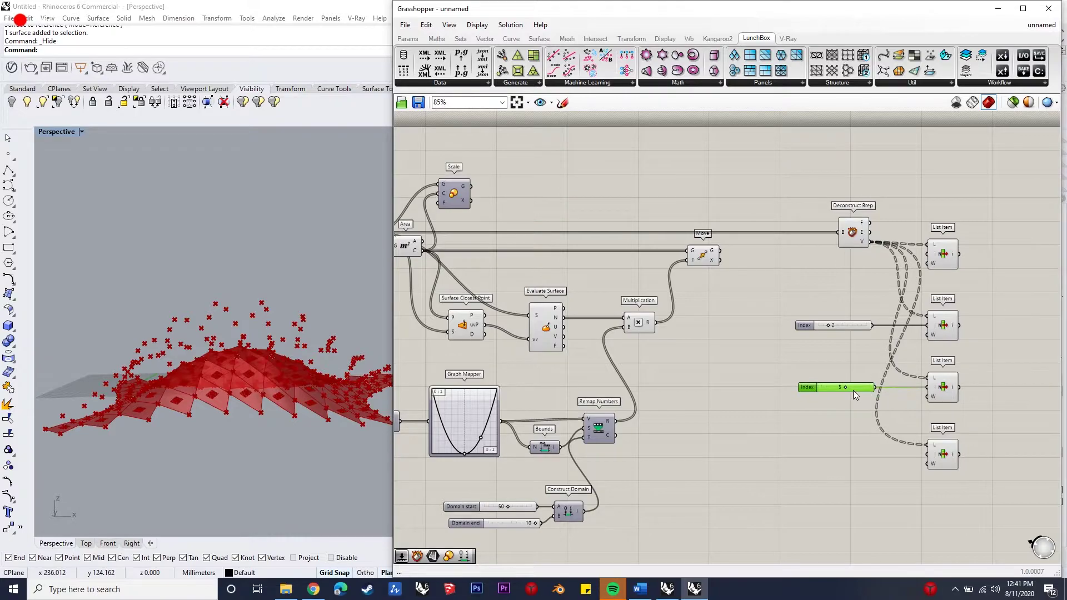
# Step: Add a number slider set to 3 and connect it to the fourth List Item's index input
pyautogui.click(849, 447)
pyautogui.doubleClick(847, 457)
pyautogui.write('3')
pyautogui.press('Return')
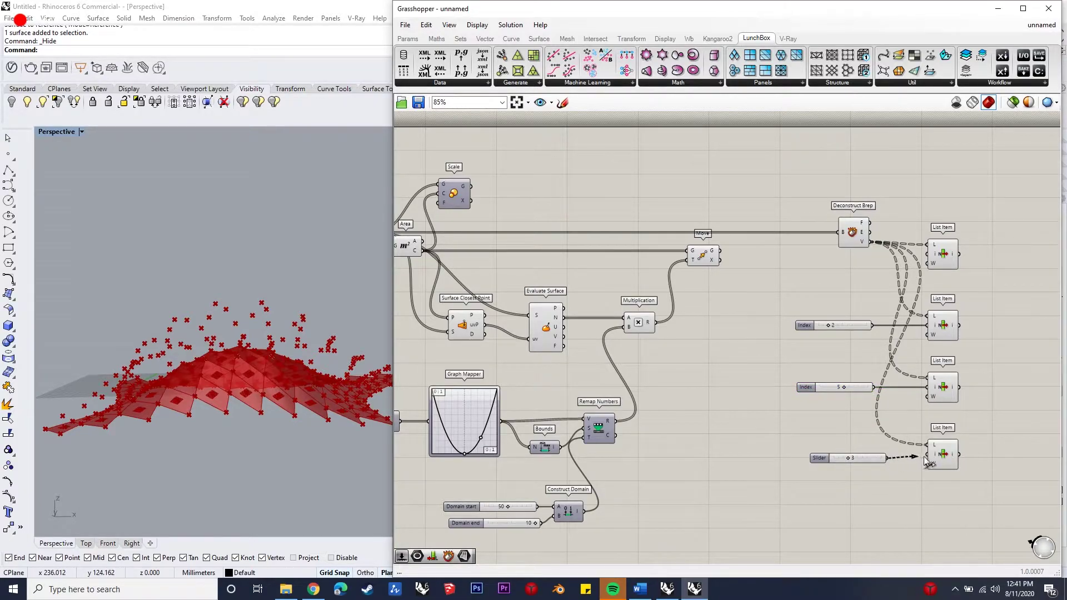
pyautogui.moveTo(829, 457); pyautogui.dragTo(821, 453)
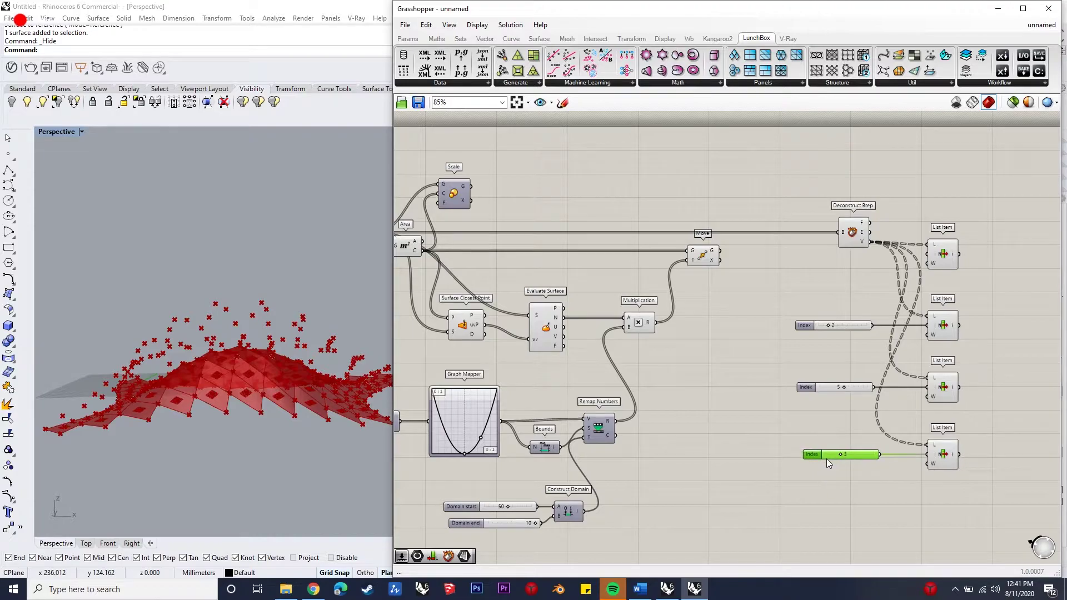
# Step: Add a Line component beside the List Item column
pyautogui.scroll(-3, 832, 359)
pyautogui.scroll(3, 935, 318)
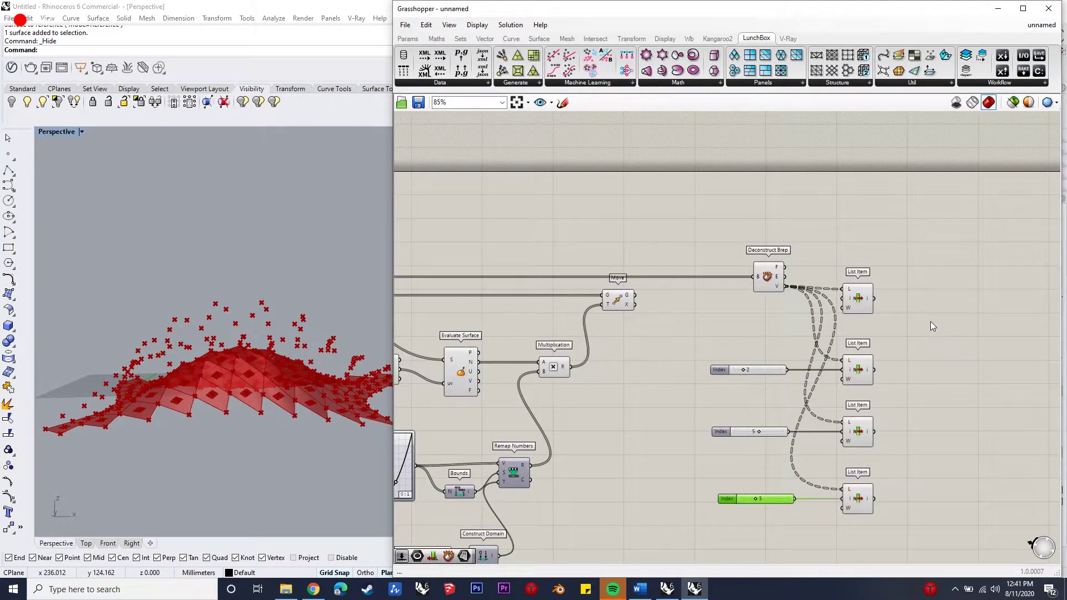
pyautogui.click(932, 326)
pyautogui.doubleClick(933, 326)
pyautogui.write('linme')
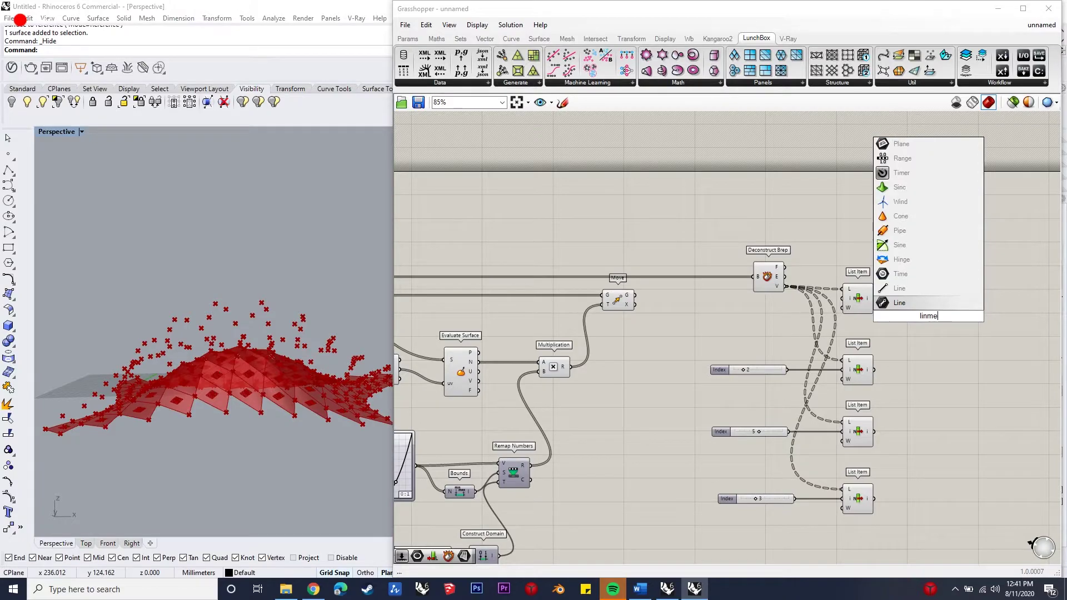
pyautogui.press('Return')
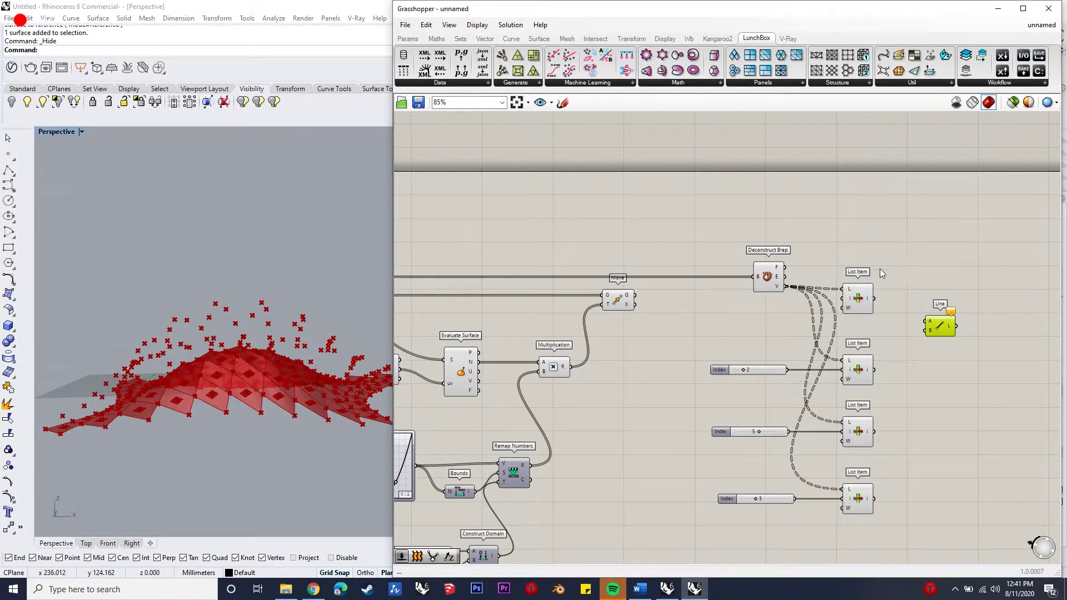
# Step: Add a Point parameter, connect the Move component's geometry output to it, and graft the Point input
pyautogui.doubleClick(747, 209)
pyautogui.write('points')
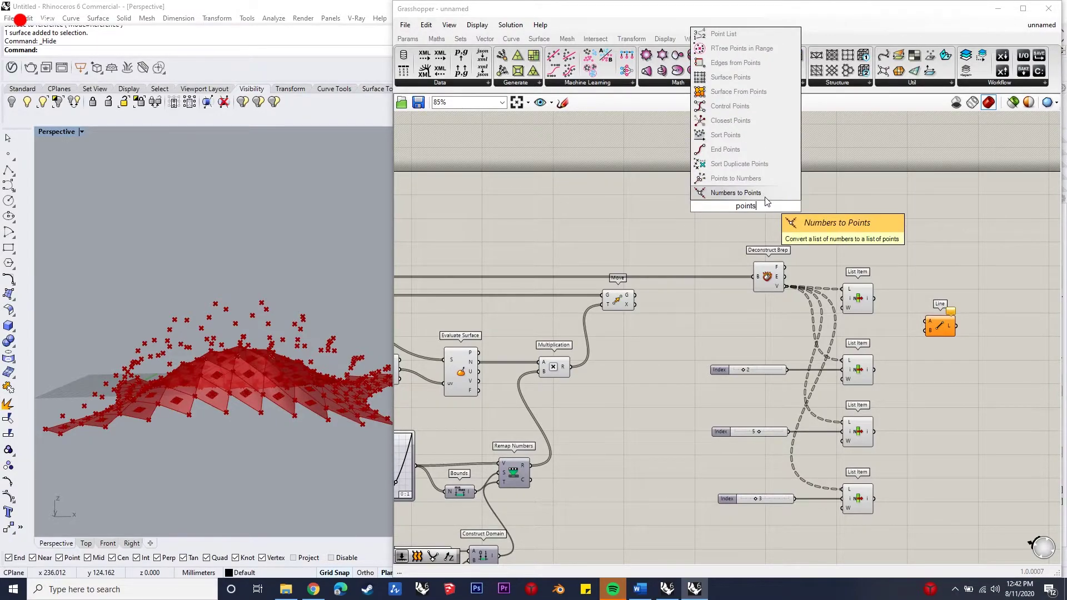
pyautogui.press('Return')
pyautogui.moveTo(634, 295); pyautogui.dragTo(774, 210)
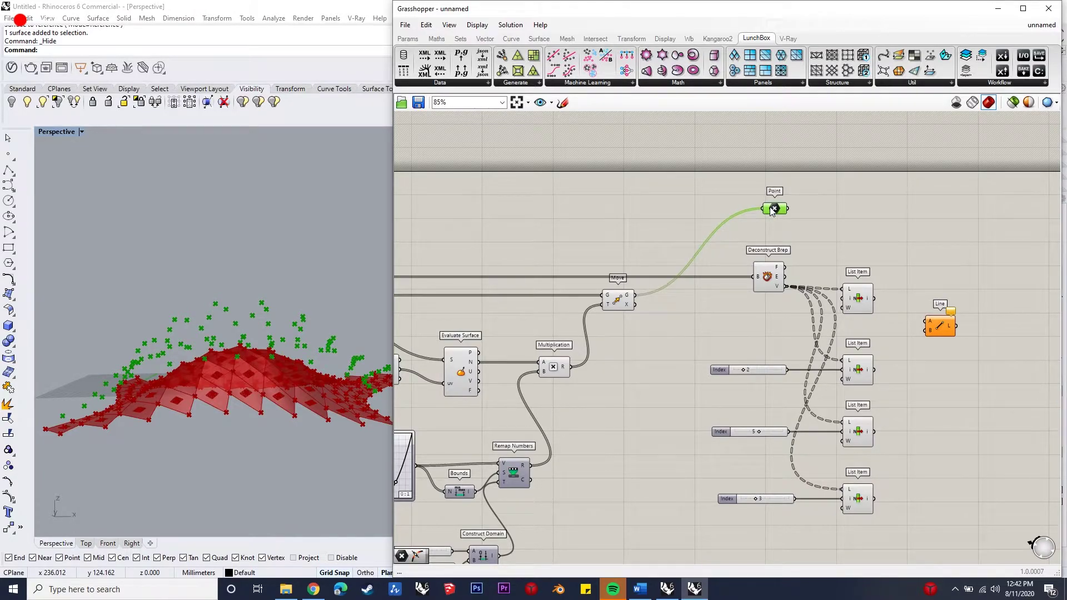
pyautogui.rightClick(771, 210)
pyautogui.click(814, 315)
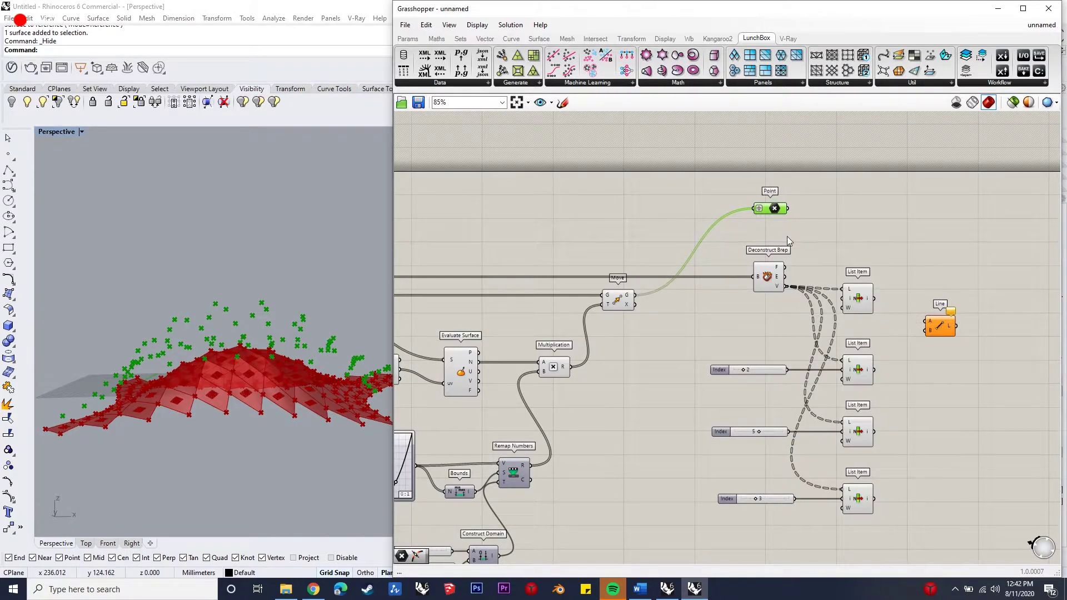
# Step: Connect the Point parameter to the first Line's A input and the first List Item's output to its B input
pyautogui.moveTo(776, 215); pyautogui.dragTo(770, 218)
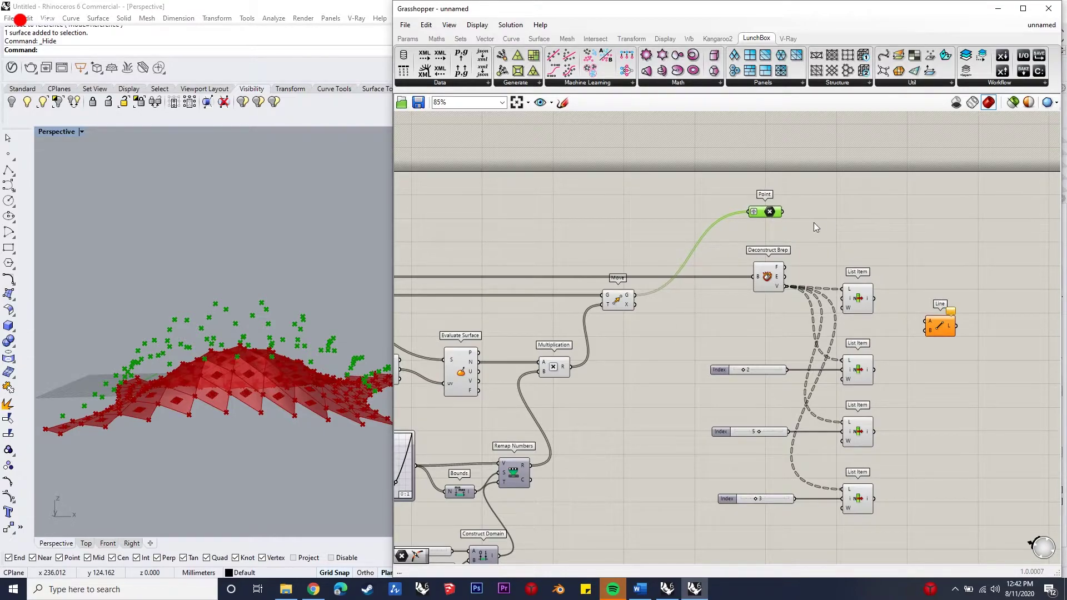
pyautogui.moveTo(782, 212); pyautogui.dragTo(945, 290)
pyautogui.moveTo(874, 298); pyautogui.dragTo(941, 299)
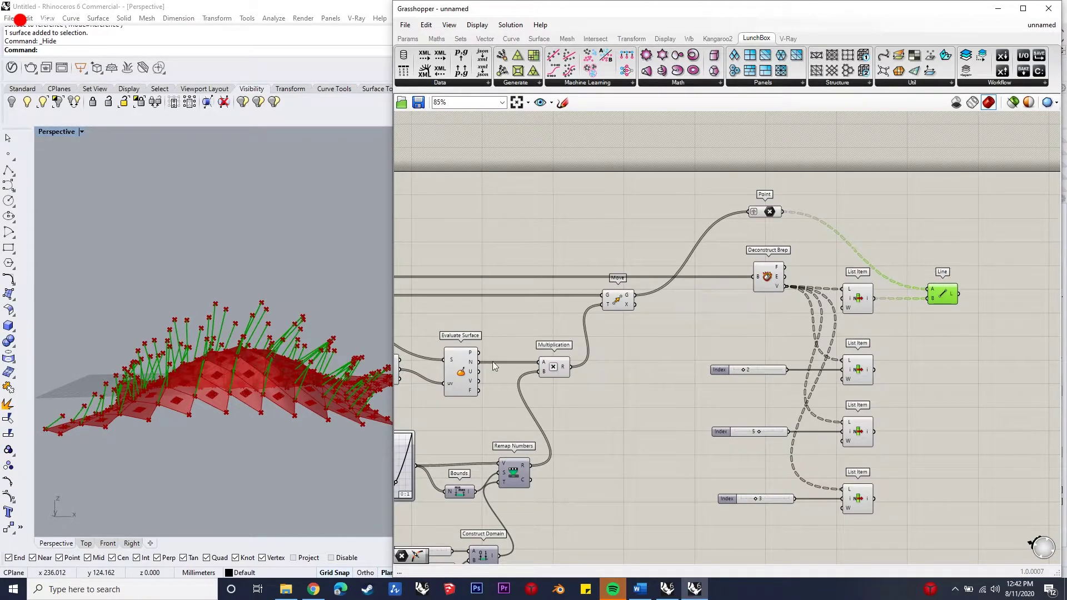
pyautogui.click(936, 377)
pyautogui.doubleClick(934, 372)
pyautogui.write('li')
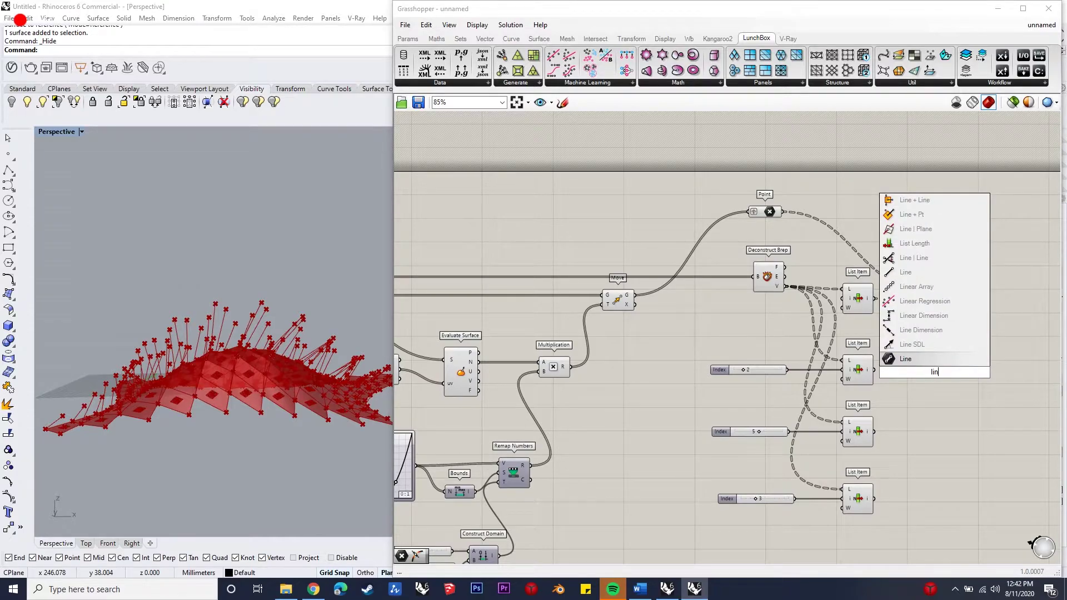
pyautogui.write('n')
pyautogui.press('Return')
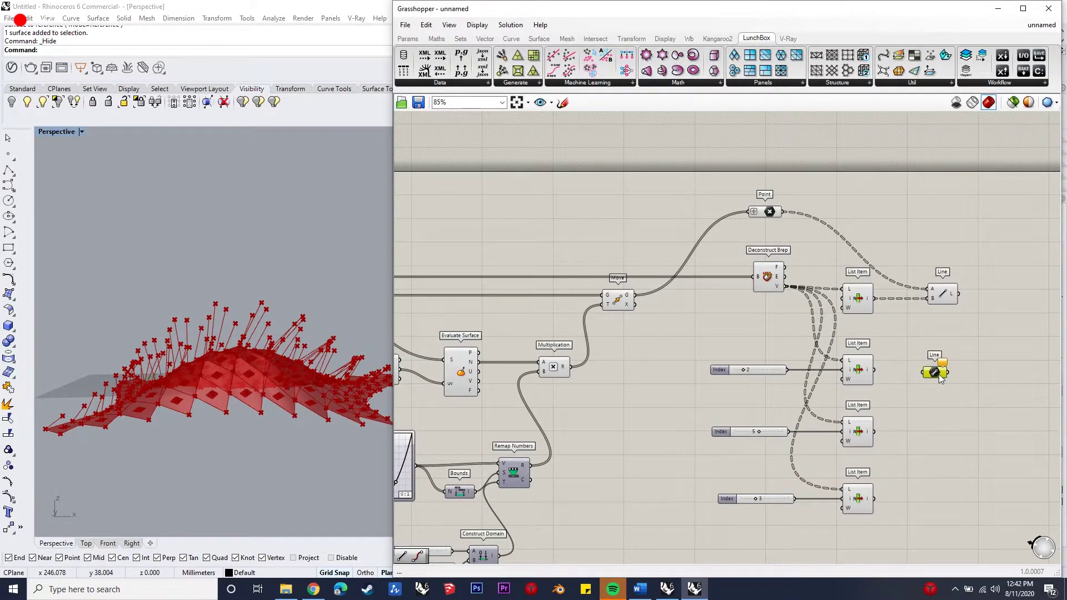
# Step: Add three more Line components in a column below the first, beside the remaining List Items
pyautogui.doubleClick(939, 374)
pyautogui.write('line')
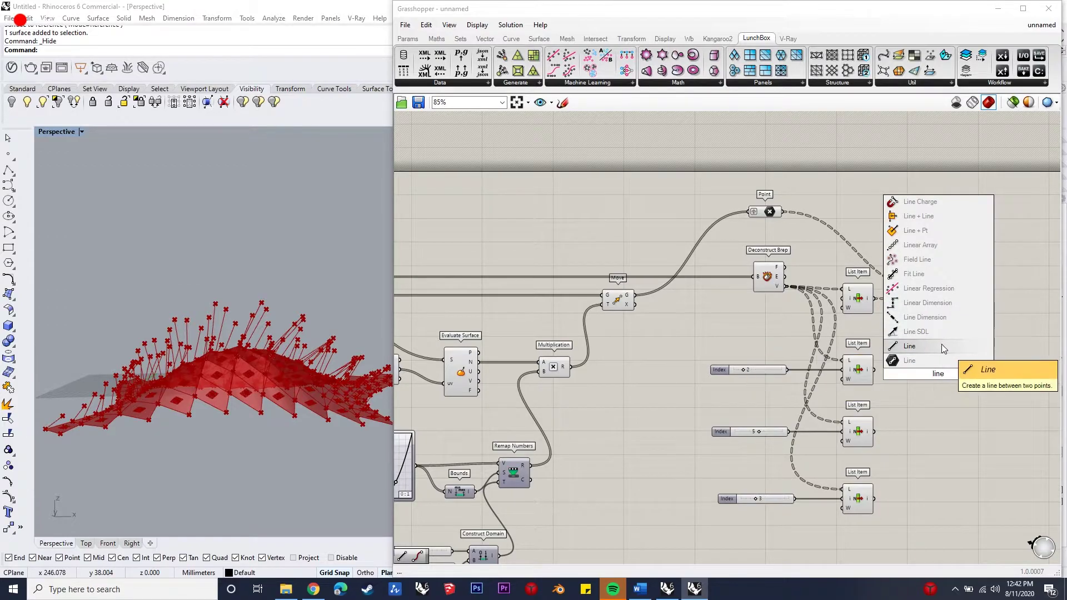
pyautogui.click(942, 348)
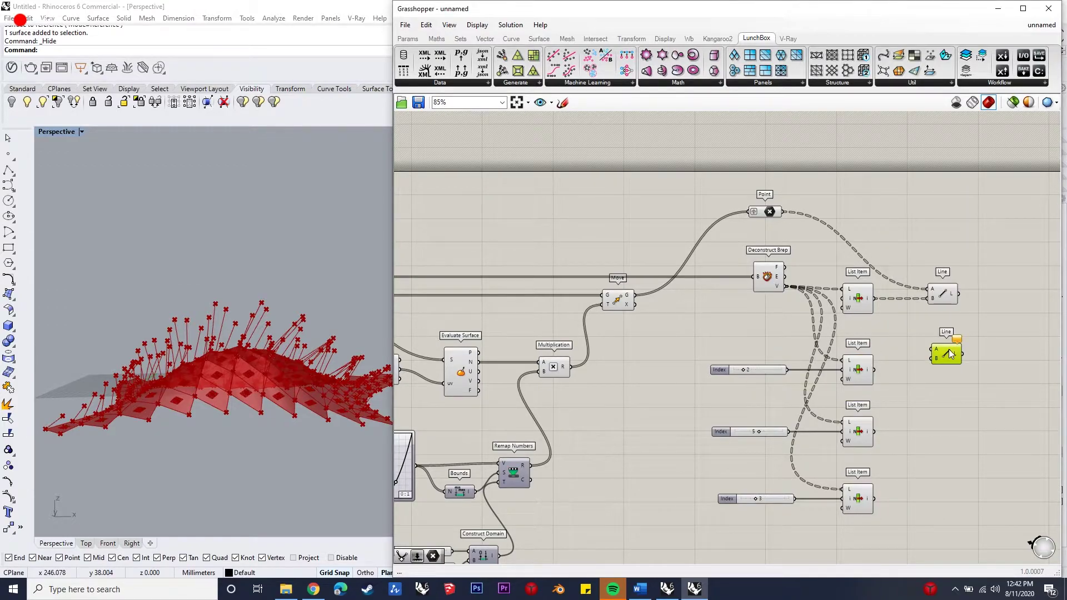
pyautogui.moveTo(956, 358); pyautogui.dragTo(948, 422)
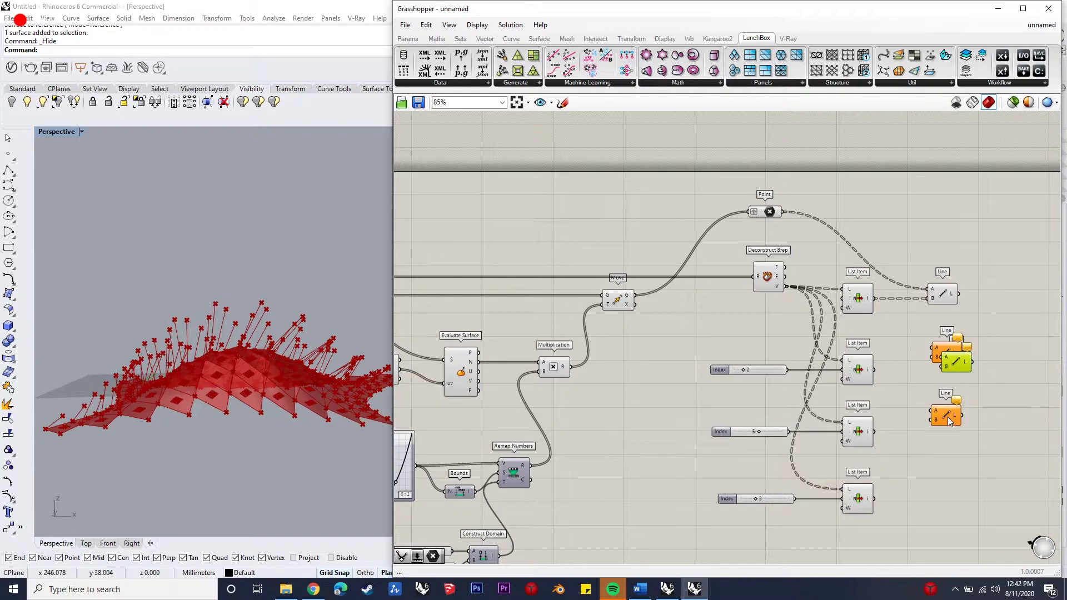
pyautogui.moveTo(953, 364); pyautogui.dragTo(946, 482)
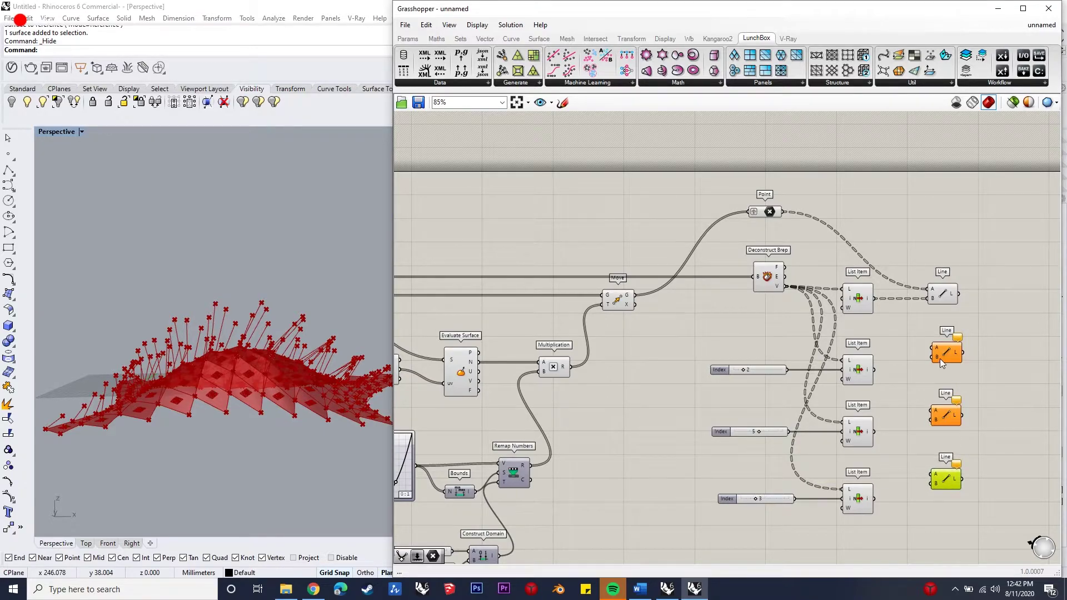
# Step: Connect the Point parameter to the A inputs of the three remaining Lines and the matching List Item outputs to their B inputs
pyautogui.moveTo(782, 212); pyautogui.dragTo(933, 349)
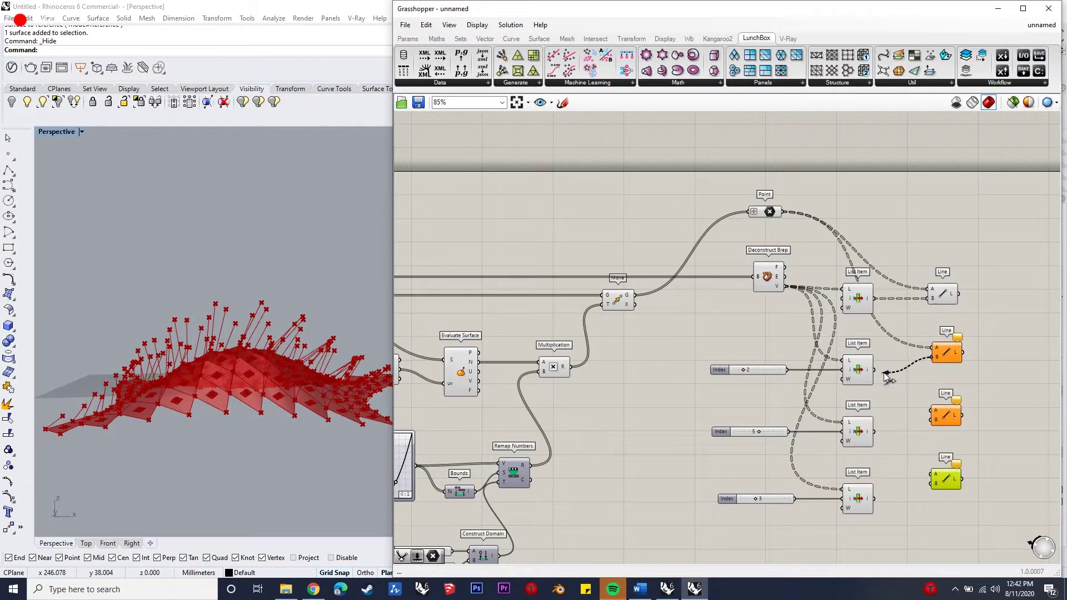
pyautogui.moveTo(884, 376); pyautogui.dragTo(866, 370)
pyautogui.moveTo(782, 212); pyautogui.dragTo(871, 436)
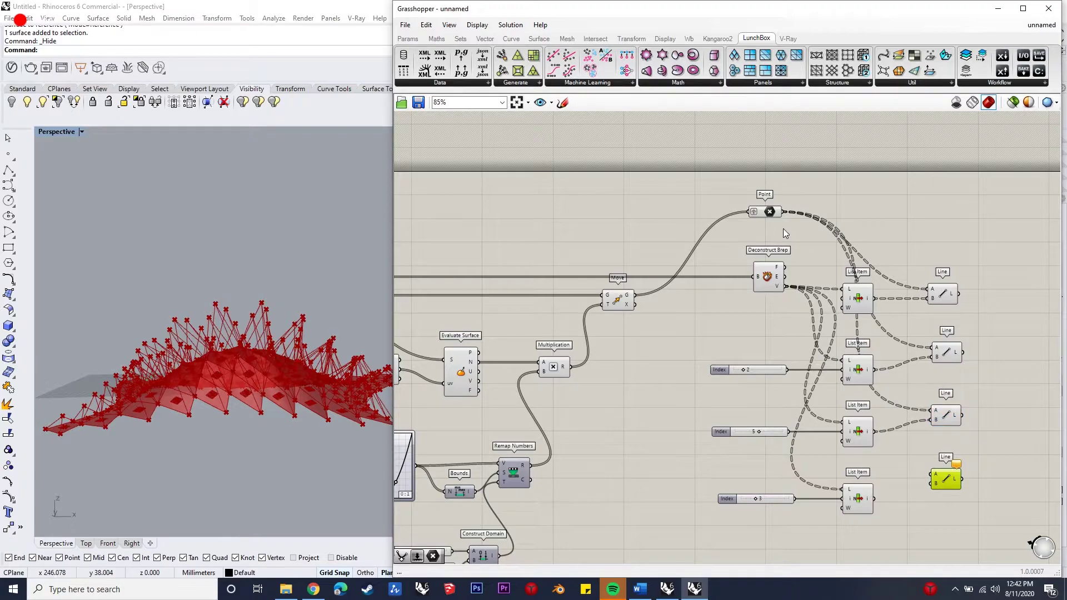
pyautogui.moveTo(784, 215); pyautogui.dragTo(871, 501)
# Step: Add four Merge components in a column beside the Line components
pyautogui.moveTo(167, 400); pyautogui.dragTo(189, 389, button='right')
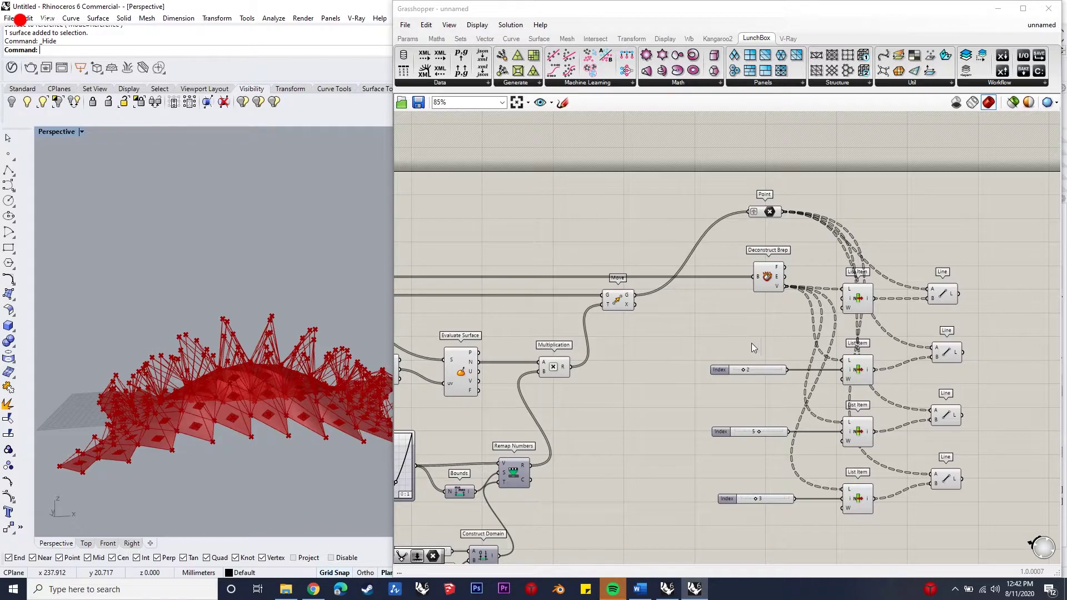
pyautogui.moveTo(706, 301); pyautogui.dragTo(502, 284, button='right')
pyautogui.scroll(1, 503, 284)
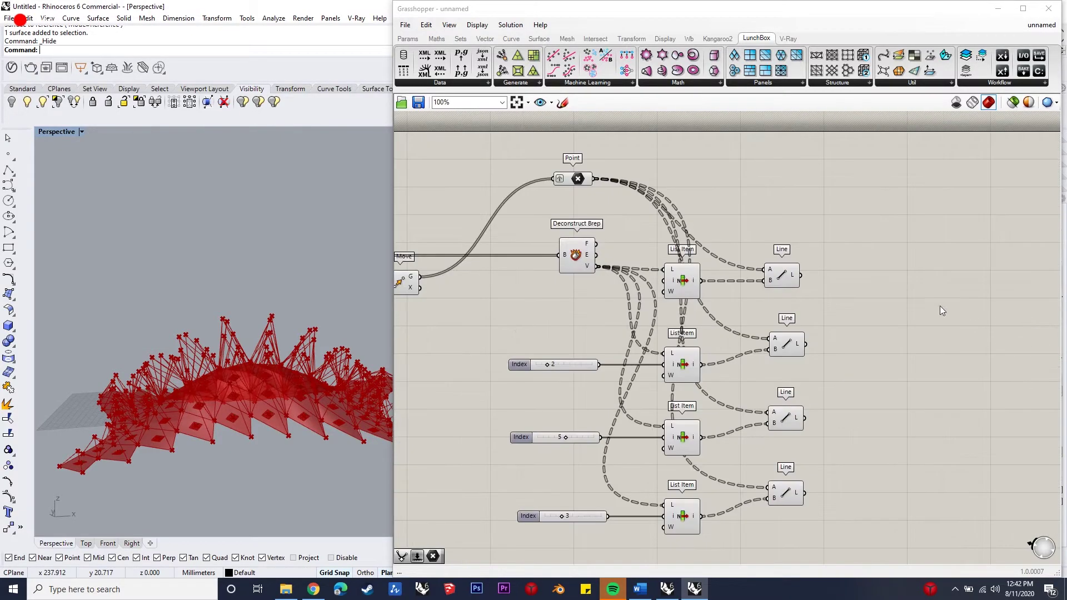
pyautogui.doubleClick(894, 295)
pyautogui.write('merg')
pyautogui.press('Return')
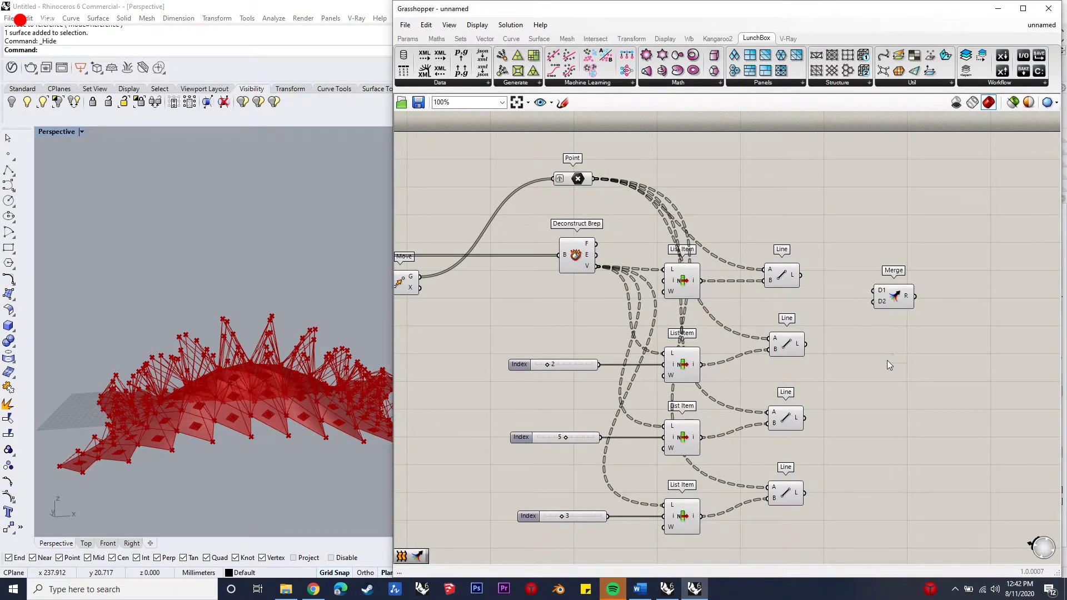
pyautogui.moveTo(896, 289); pyautogui.dragTo(898, 376)
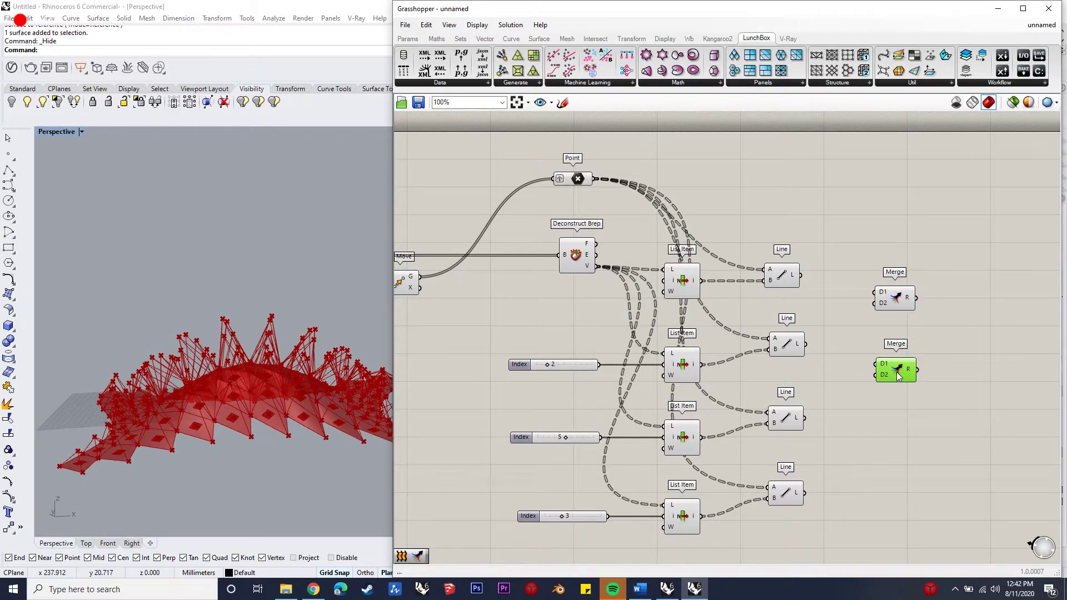
pyautogui.hotkey('ctrl', 'v')
pyautogui.moveTo(901, 318); pyautogui.dragTo(893, 455)
pyautogui.hotkey('ctrl', 'v')
pyautogui.moveTo(907, 323); pyautogui.dragTo(894, 512)
pyautogui.click(915, 345)
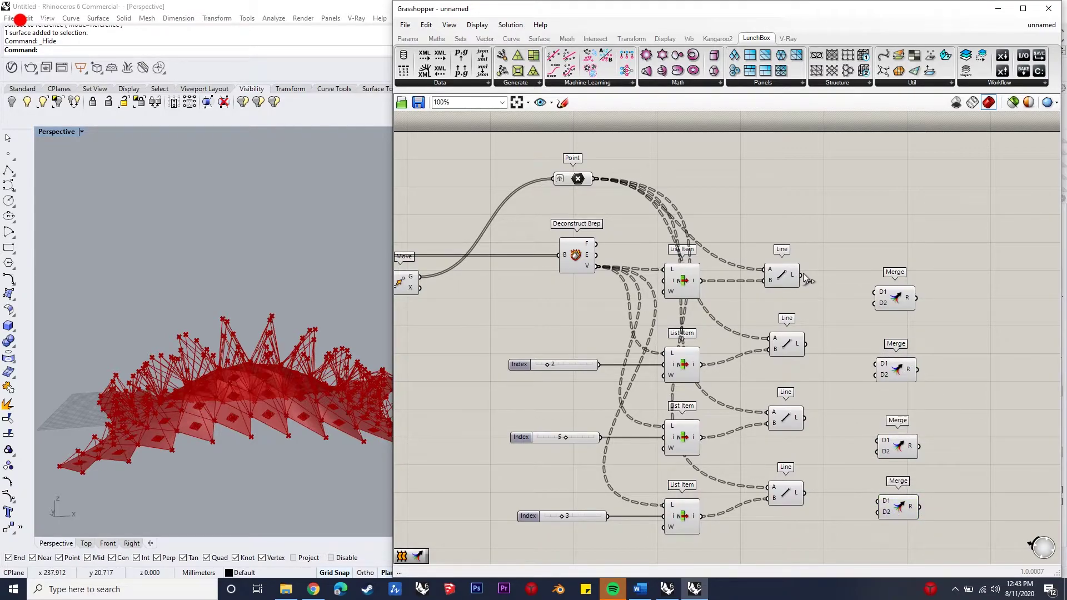
# Step: Connect the first and third Line outputs to the first Merge's D1 and D2 inputs and graft both inputs
pyautogui.moveTo(801, 273); pyautogui.dragTo(906, 289)
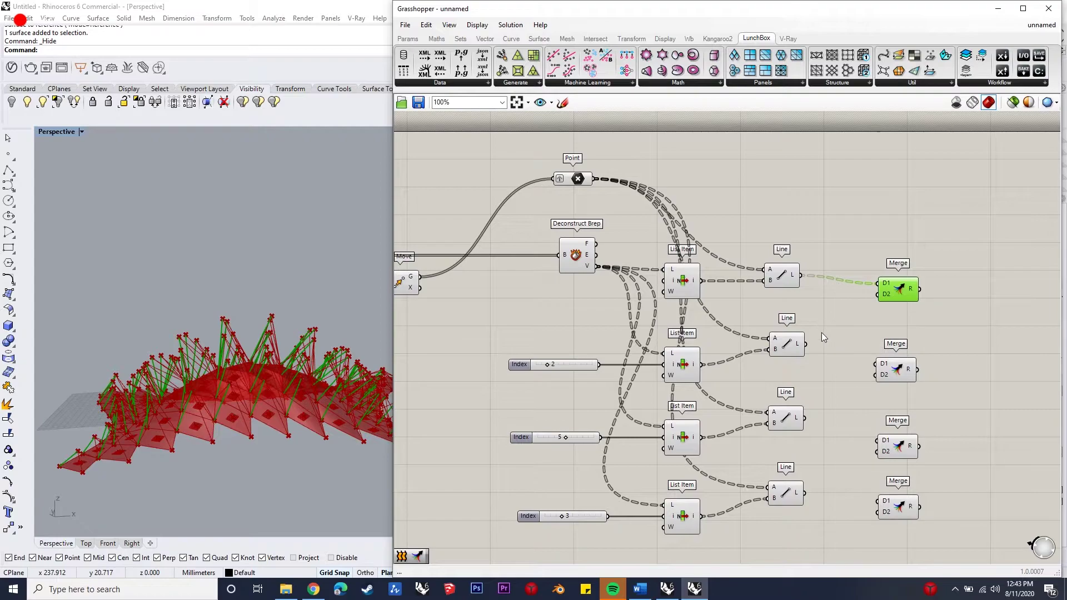
pyautogui.moveTo(805, 418); pyautogui.dragTo(905, 288)
pyautogui.rightClick(889, 276)
pyautogui.click(915, 375)
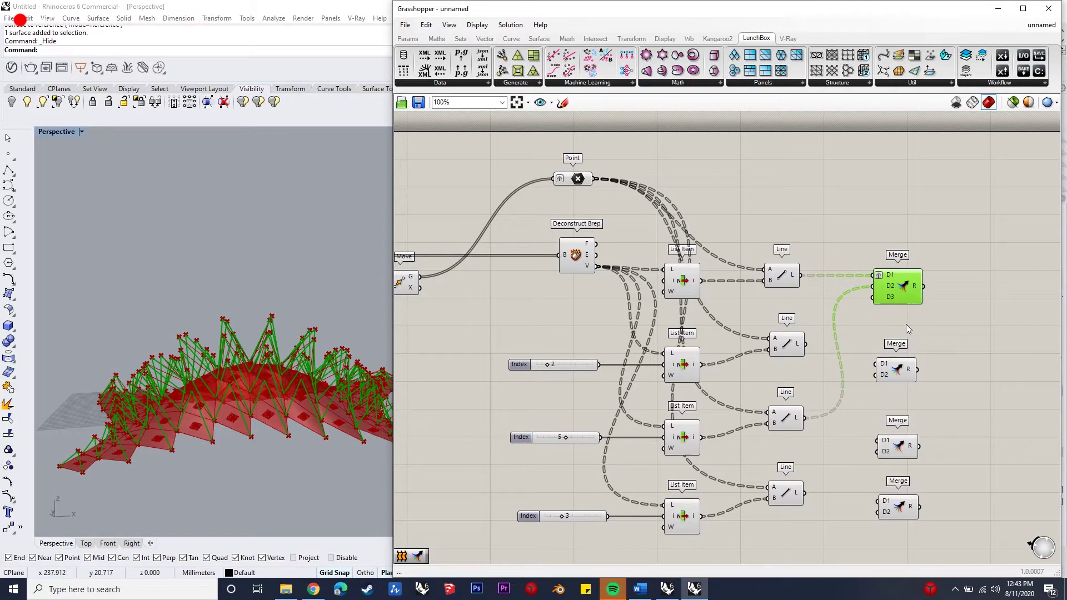
pyautogui.rightClick(890, 285)
pyautogui.click(915, 382)
pyautogui.click(973, 287)
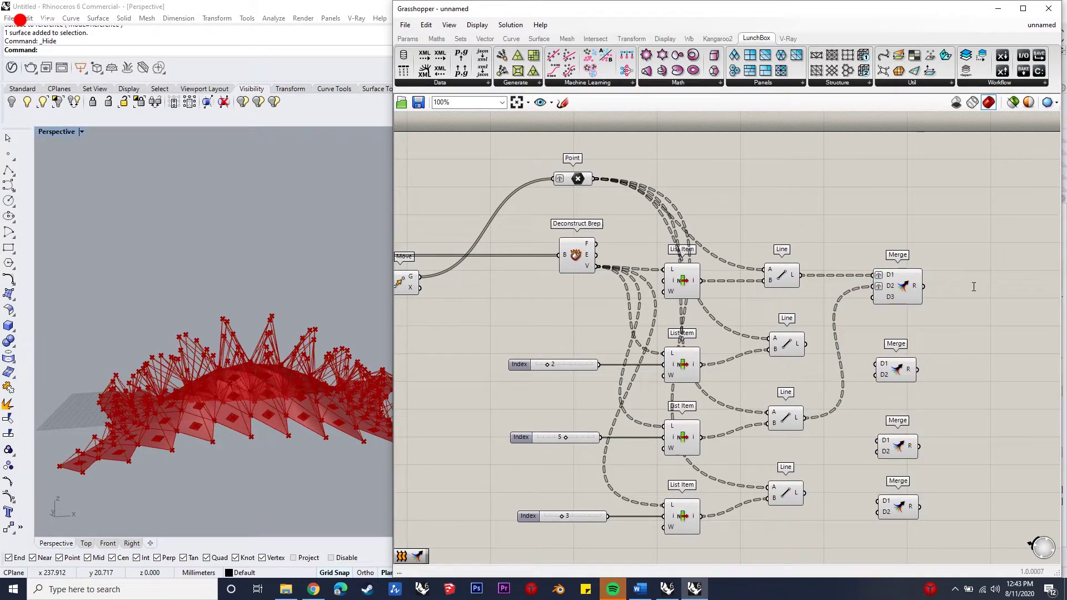
# Step: Add a Loft component and connect the first Merge's result to its curves input
pyautogui.doubleClick(973, 287)
pyautogui.write('loft')
pyautogui.press('Return')
pyautogui.moveTo(923, 286); pyautogui.dragTo(987, 291)
# Step: Connect the second and third Line outputs to the second Merge's D1 and D2 inputs and graft both inputs
pyautogui.moveTo(805, 344); pyautogui.dragTo(876, 364)
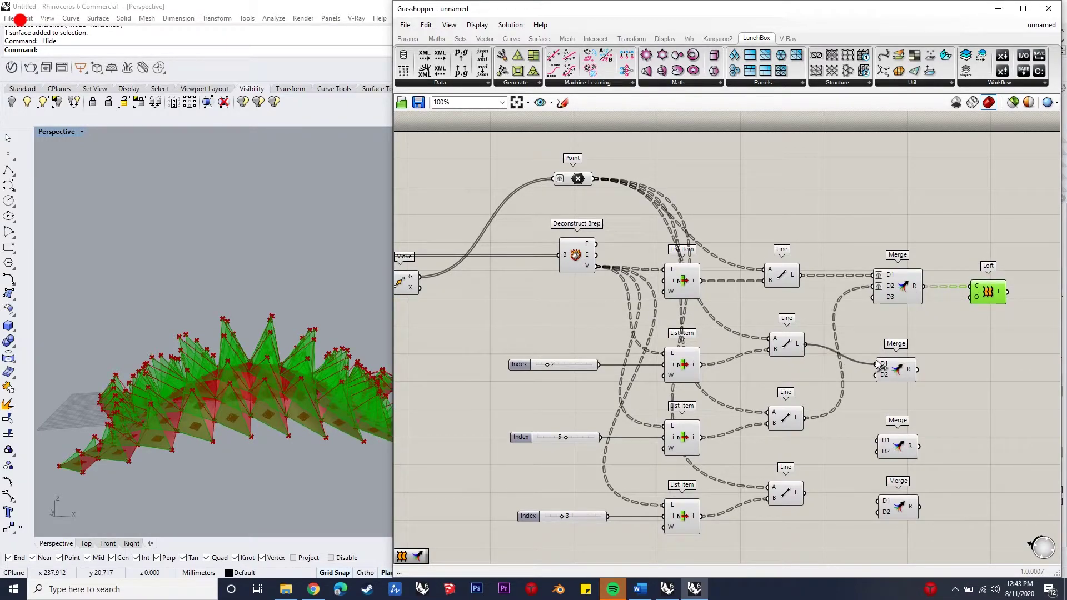
pyautogui.click(793, 346)
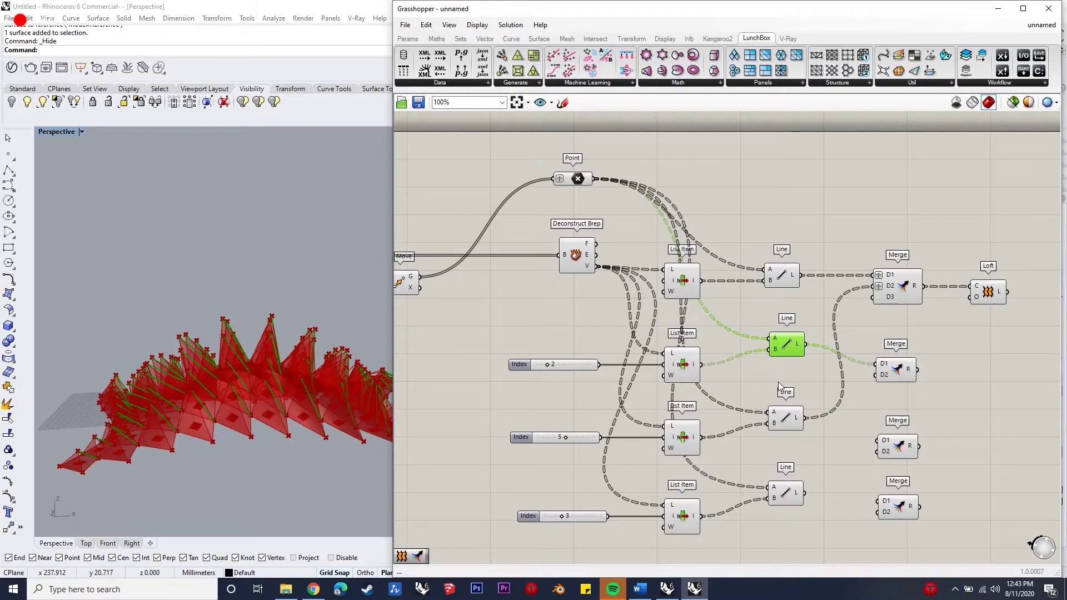
pyautogui.moveTo(805, 417); pyautogui.dragTo(901, 366)
pyautogui.click(903, 371)
pyautogui.rightClick(881, 357)
pyautogui.click(926, 454)
pyautogui.rightClick(879, 366)
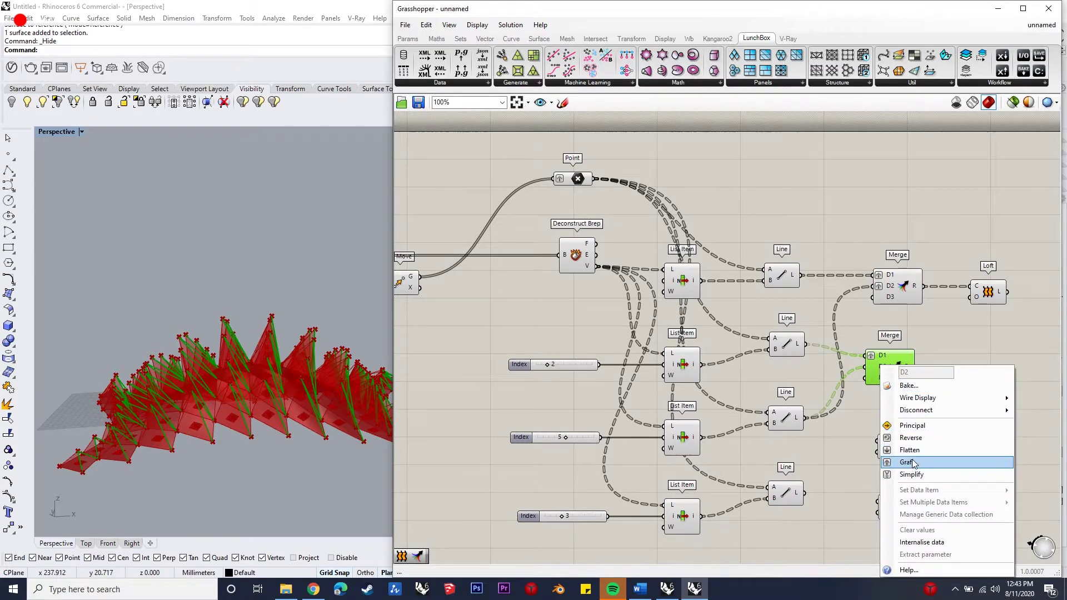
pyautogui.click(905, 466)
pyautogui.moveTo(891, 369); pyautogui.dragTo(911, 369)
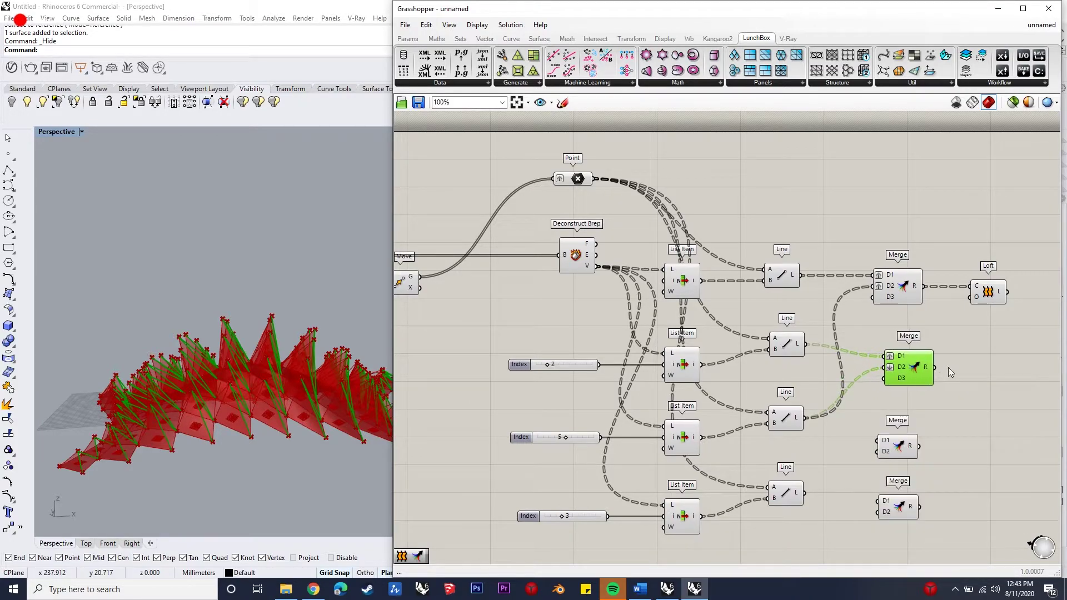
# Step: Try to loft the second Merge's result with a new Loft component
pyautogui.doubleClick(990, 358)
pyautogui.write('loft')
pyautogui.press('Return')
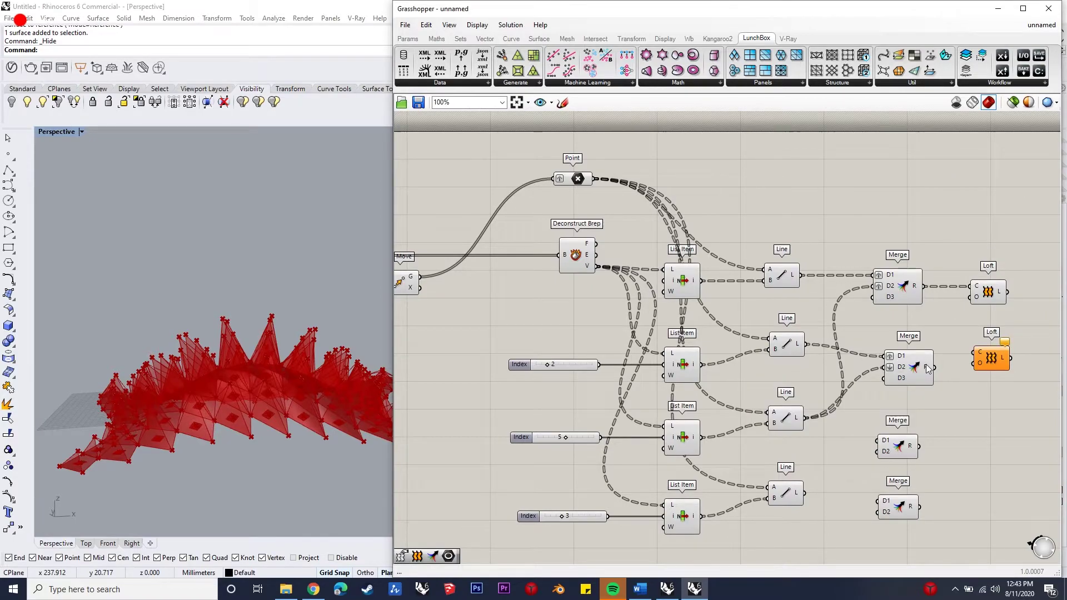
pyautogui.moveTo(972, 353); pyautogui.dragTo(990, 371)
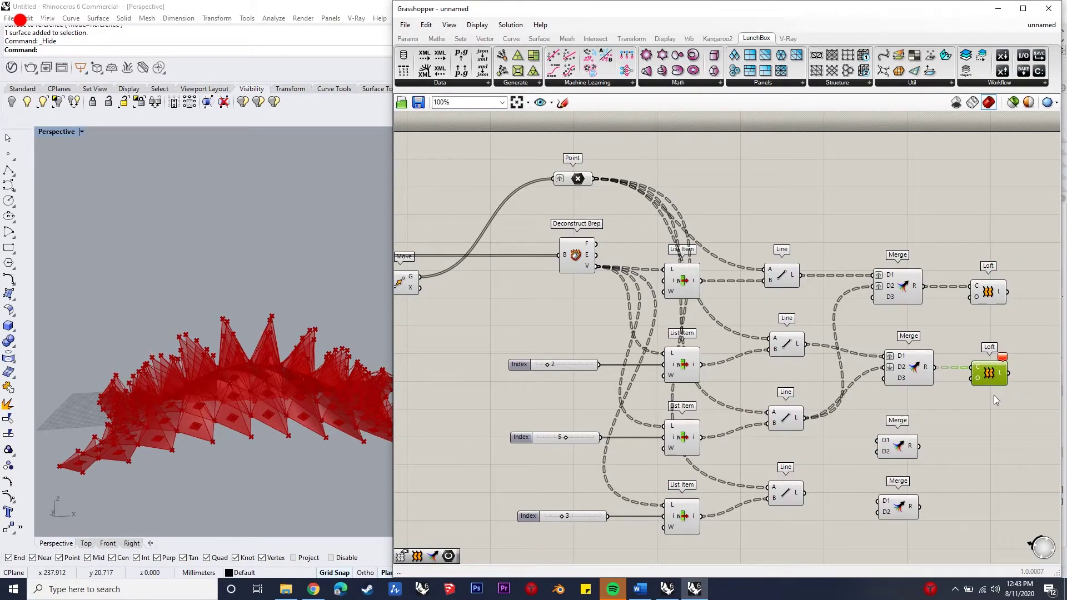
pyautogui.press('Delete')
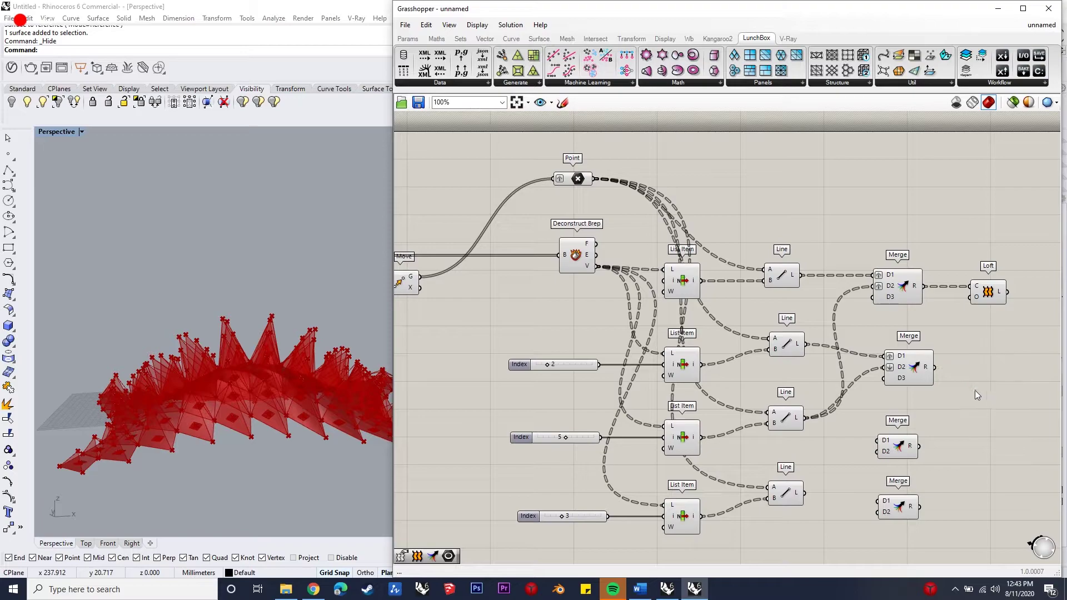
# Step: Correct the second Merge's D2 input so that only Graft is applied to it
pyautogui.rightClick(890, 374)
pyautogui.click(935, 441)
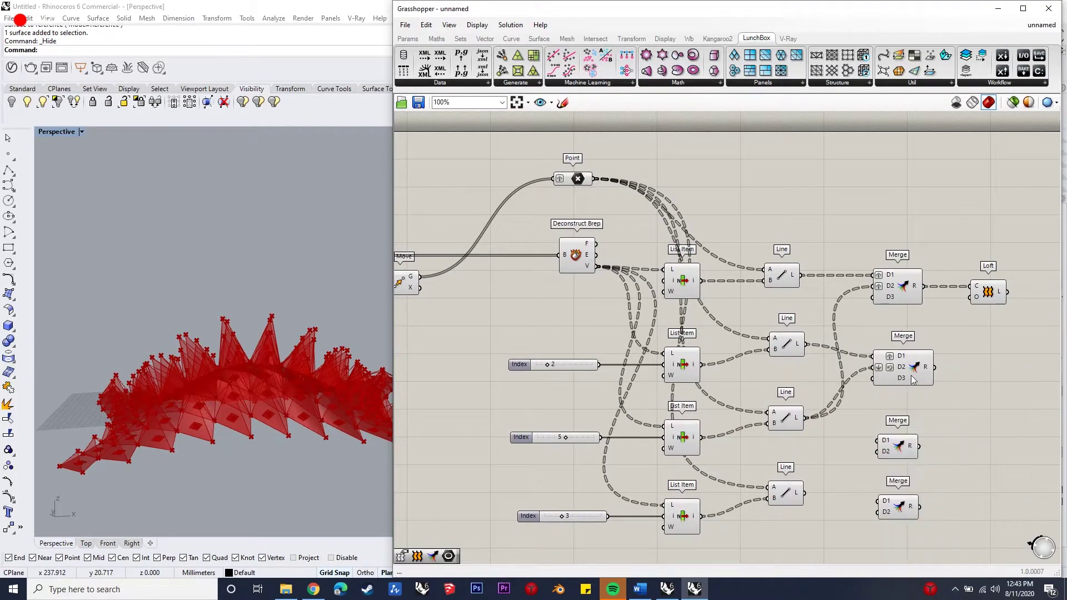
pyautogui.rightClick(895, 372)
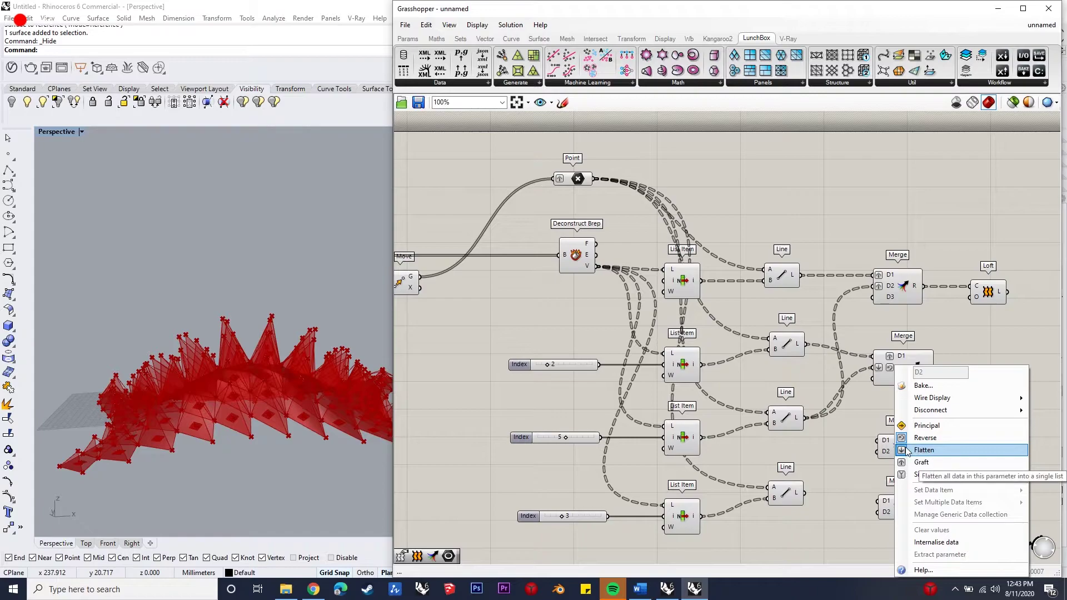
pyautogui.click(933, 455)
pyautogui.rightClick(893, 371)
pyautogui.click(923, 447)
# Step: Add a Loft component below the first one and connect the second Merge's result to its curves input
pyautogui.doubleClick(1000, 362)
pyautogui.write('loft')
pyautogui.press('Return')
pyautogui.moveTo(933, 368); pyautogui.dragTo(982, 357)
pyautogui.moveTo(1011, 363); pyautogui.dragTo(996, 376)
pyautogui.click(1014, 338)
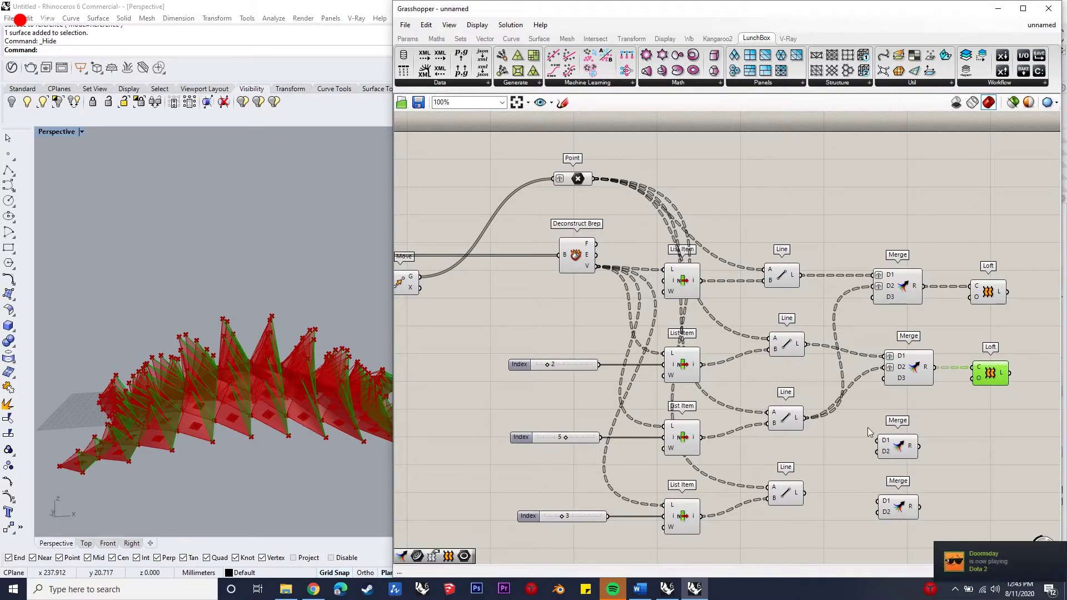
# Step: Connect the second and fourth Line outputs to the third Merge's D1 and D2 inputs and graft both inputs
pyautogui.moveTo(812, 351)
pyautogui.mouseDown()
pyautogui.moveTo(891, 455)
pyautogui.moveTo(815, 346)
pyautogui.mouseUp()
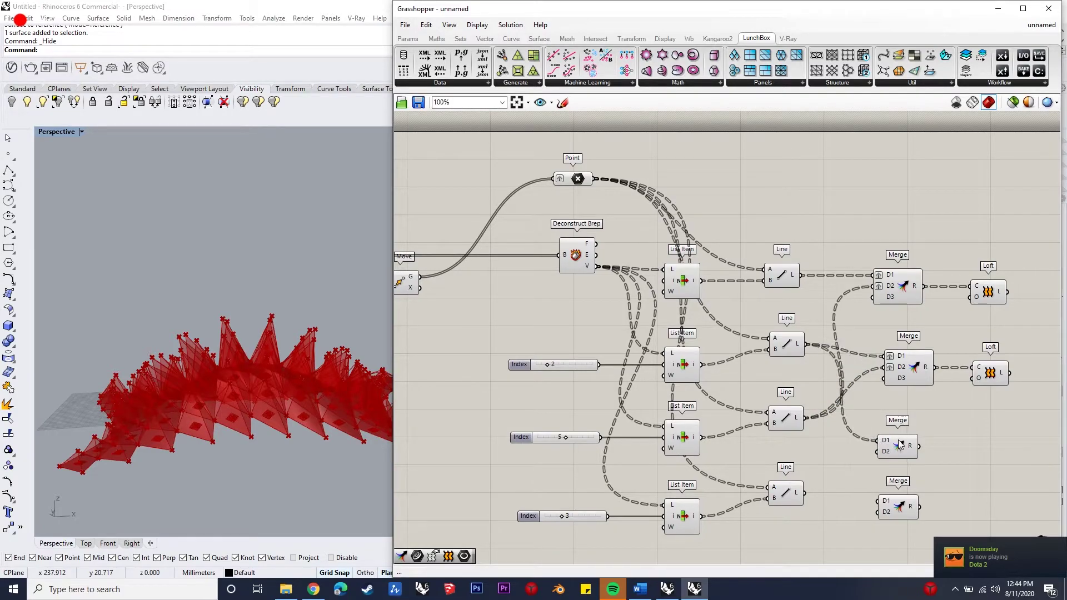
pyautogui.moveTo(878, 456); pyautogui.dragTo(805, 492)
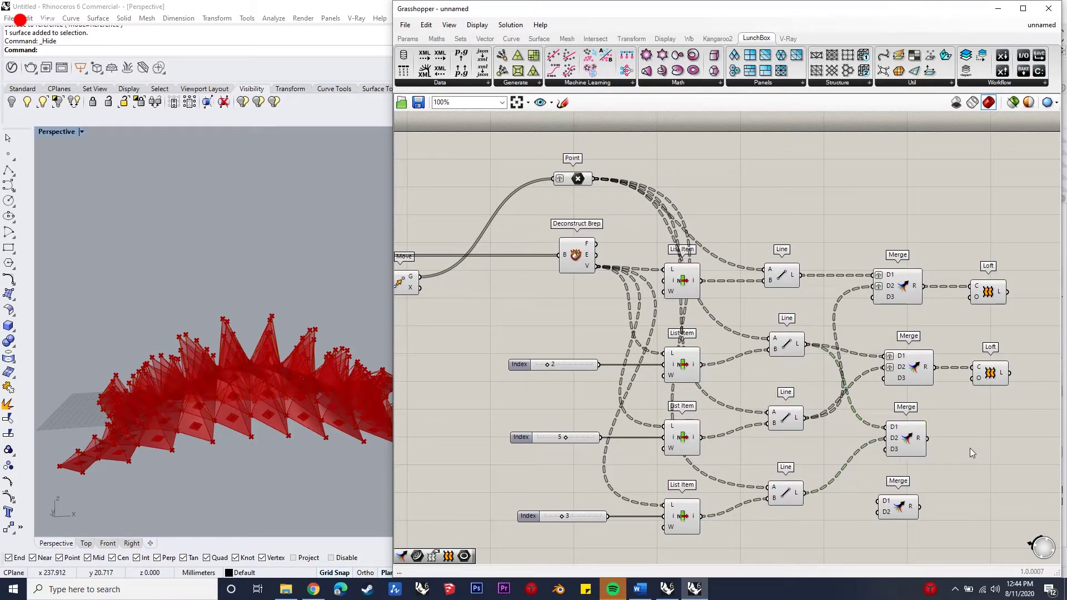
pyautogui.rightClick(893, 427)
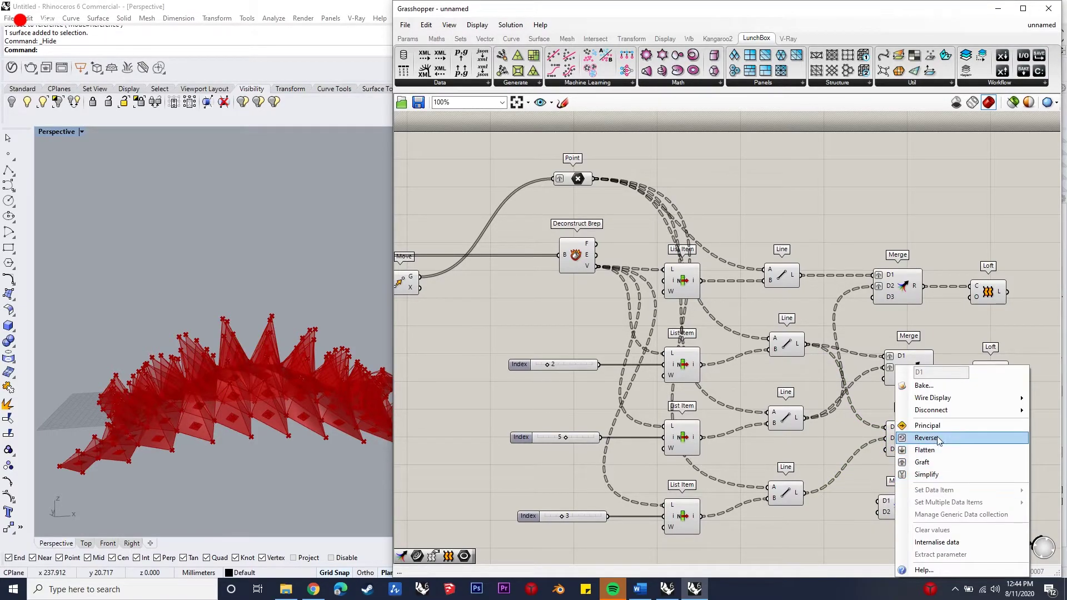
pyautogui.click(924, 461)
pyautogui.rightClick(892, 439)
pyautogui.click(917, 463)
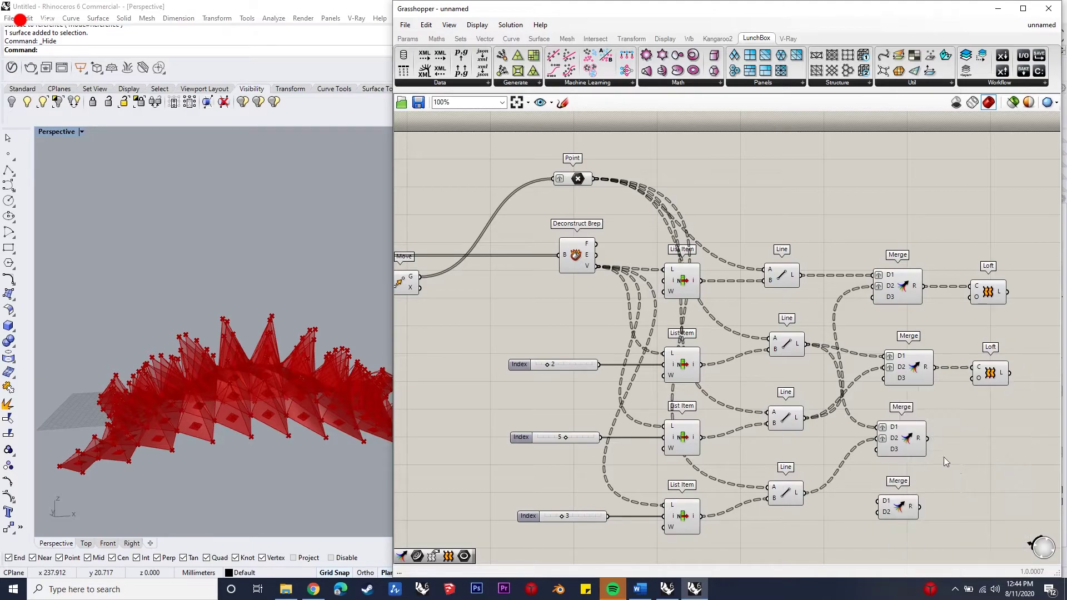
# Step: Add a Loft component beside the third Merge and connect that Merge's result to its curves input
pyautogui.doubleClick(991, 442)
pyautogui.write('loft')
pyautogui.press('Return')
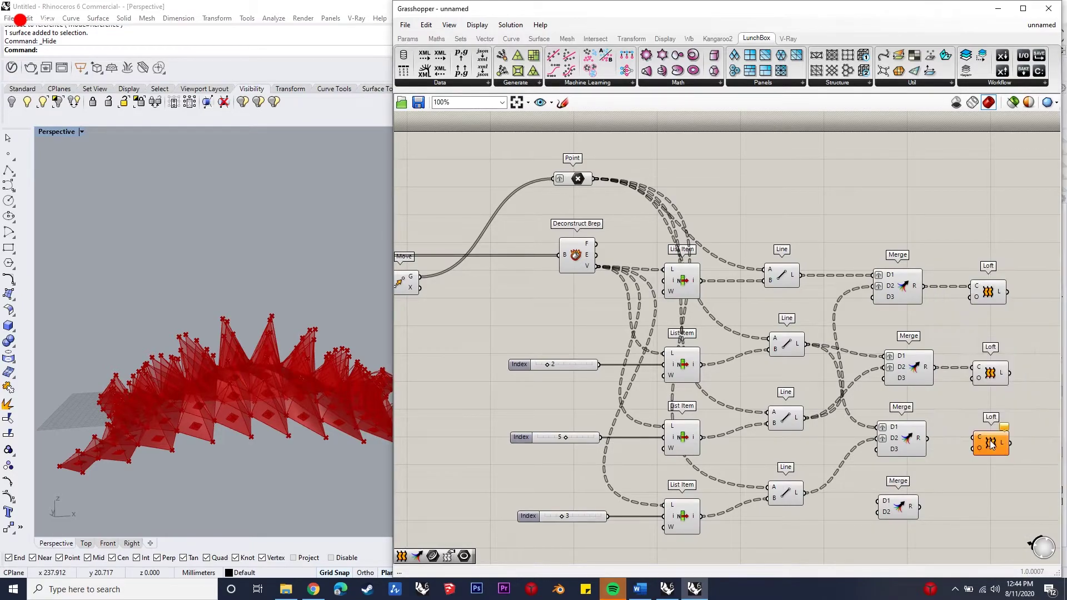
pyautogui.moveTo(926, 438); pyautogui.dragTo(976, 438)
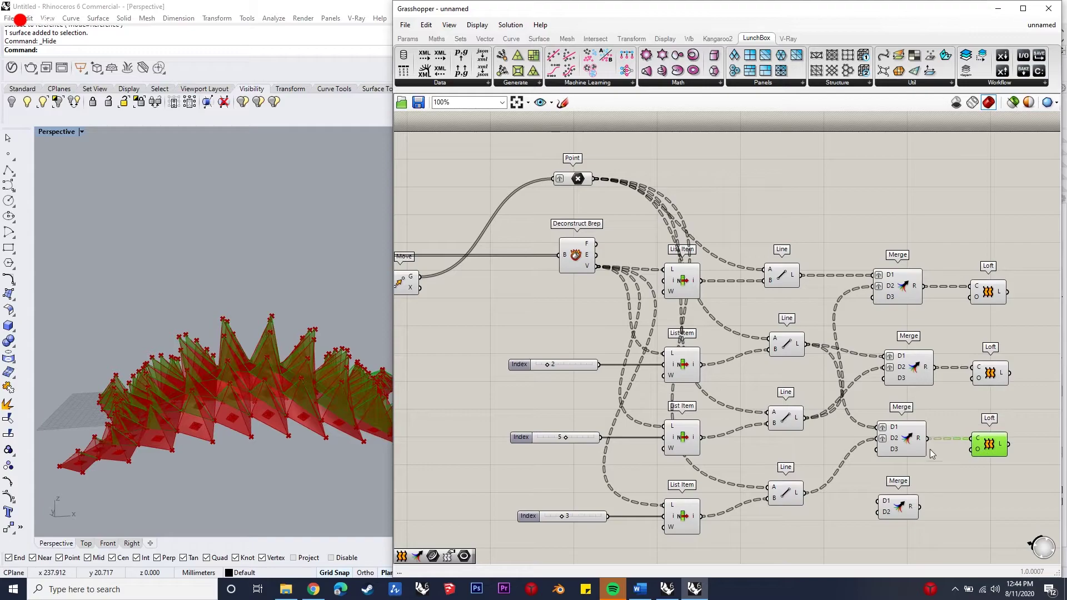
# Step: Connect the fourth Line output to the fourth Merge's D1 input and the first Line output to its D2 input
pyautogui.scroll(-1, 896, 402)
pyautogui.scroll(2, 896, 401)
pyautogui.click(900, 492)
pyautogui.click(763, 475)
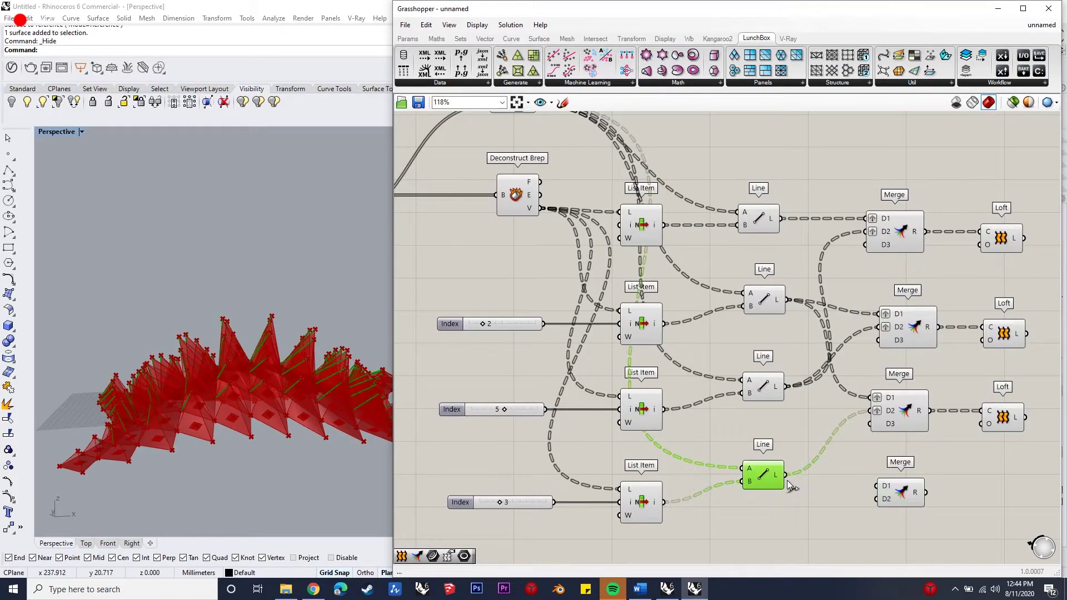
pyautogui.moveTo(844, 494); pyautogui.dragTo(873, 486)
pyautogui.moveTo(783, 222); pyautogui.dragTo(876, 499)
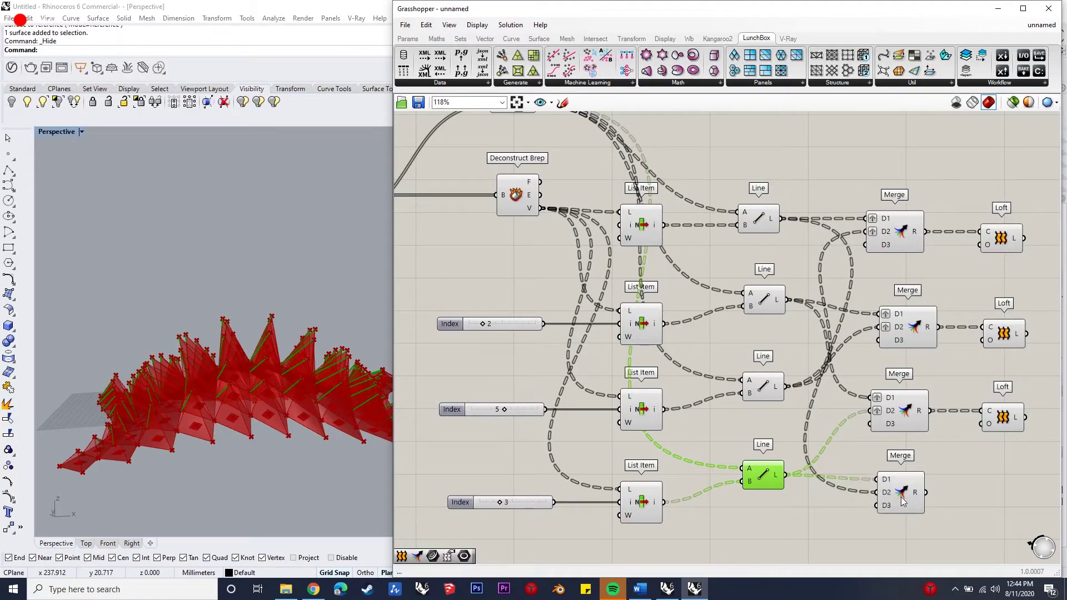
# Step: Graft the D1 and D2 inputs of the fourth Merge
pyautogui.click(903, 497)
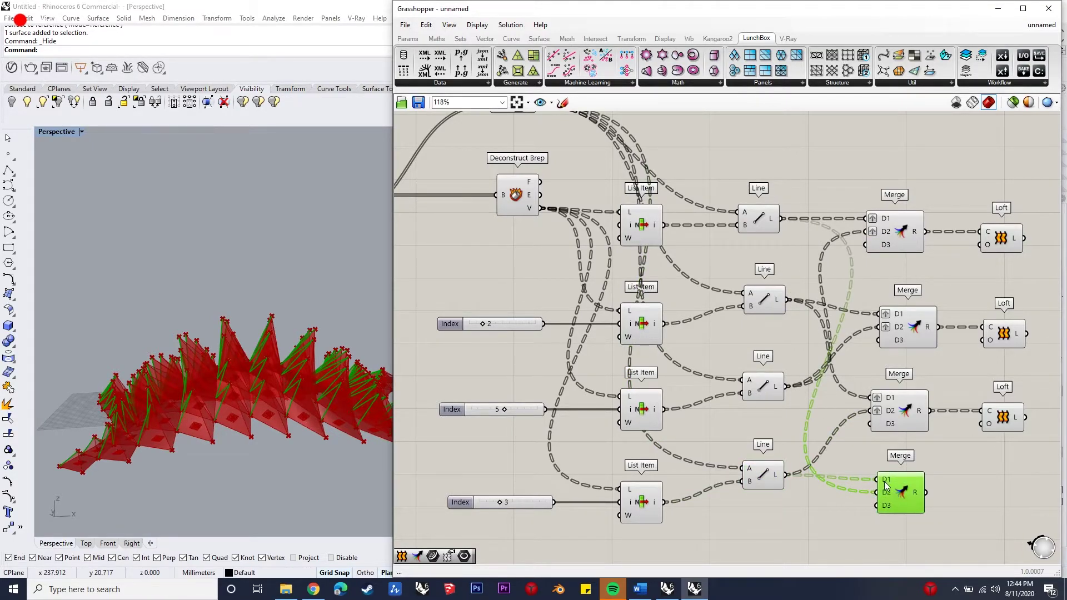
pyautogui.rightClick(885, 481)
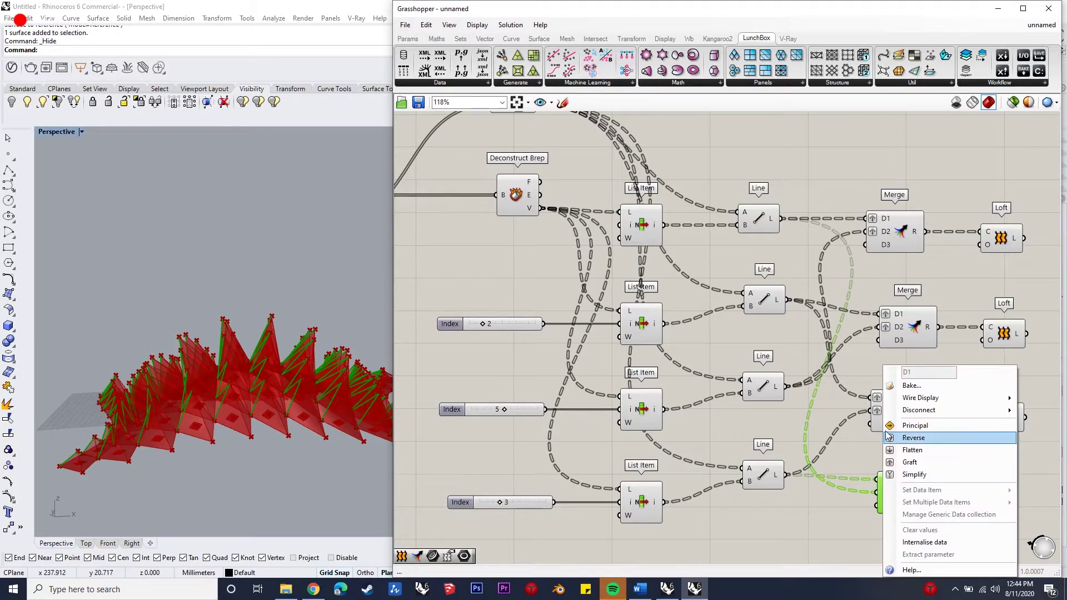
pyautogui.click(914, 462)
pyautogui.rightClick(889, 493)
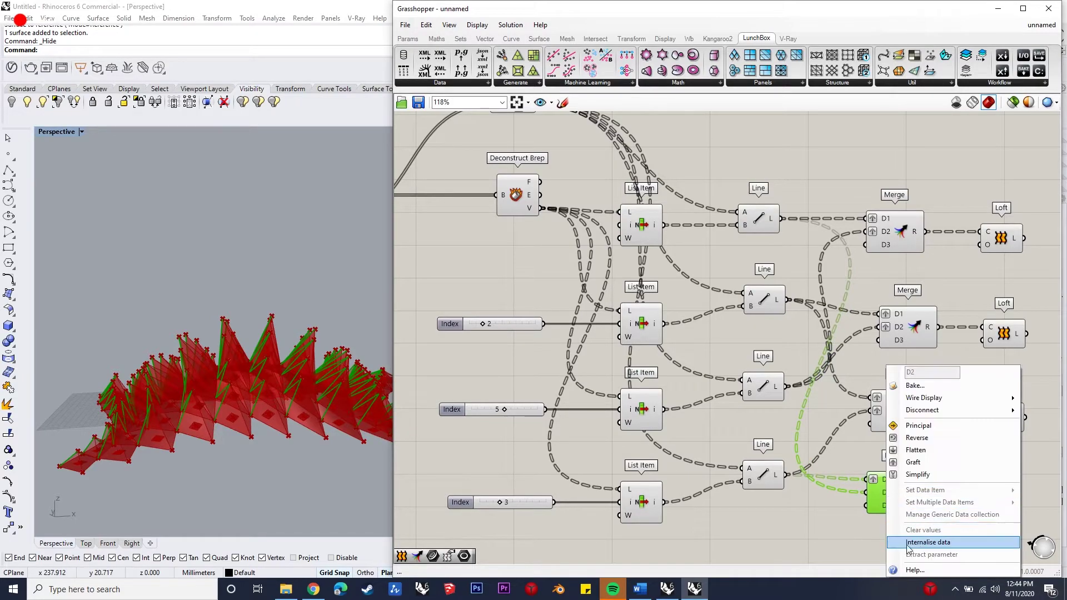
pyautogui.click(920, 463)
# Step: Add a Loft component beside the fourth Merge and connect that Merge's result to its curves input
pyautogui.click(980, 493)
pyautogui.doubleClick(980, 494)
pyautogui.write('loft')
pyautogui.press('Return')
pyautogui.moveTo(935, 492); pyautogui.dragTo(1012, 499)
pyautogui.moveTo(1006, 498); pyautogui.dragTo(1004, 503)
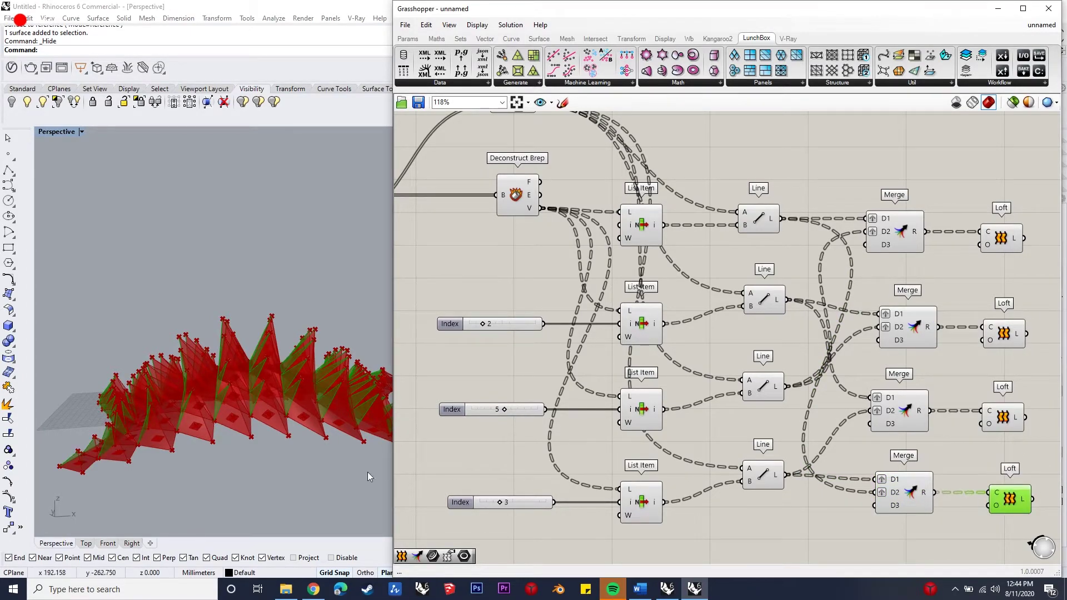
# Step: Examine the lofted pyramid faces in the perspective view and the Graph Mapper and domain sliders that control their heights
pyautogui.moveTo(308, 488); pyautogui.dragTo(173, 489, button='right')
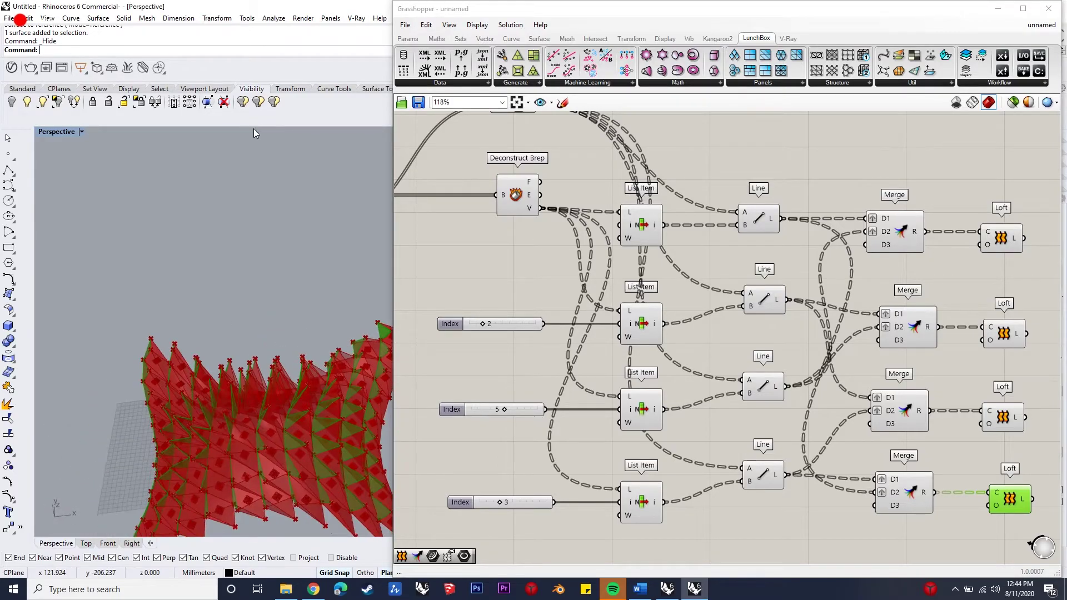
pyautogui.scroll(8, 242, 419)
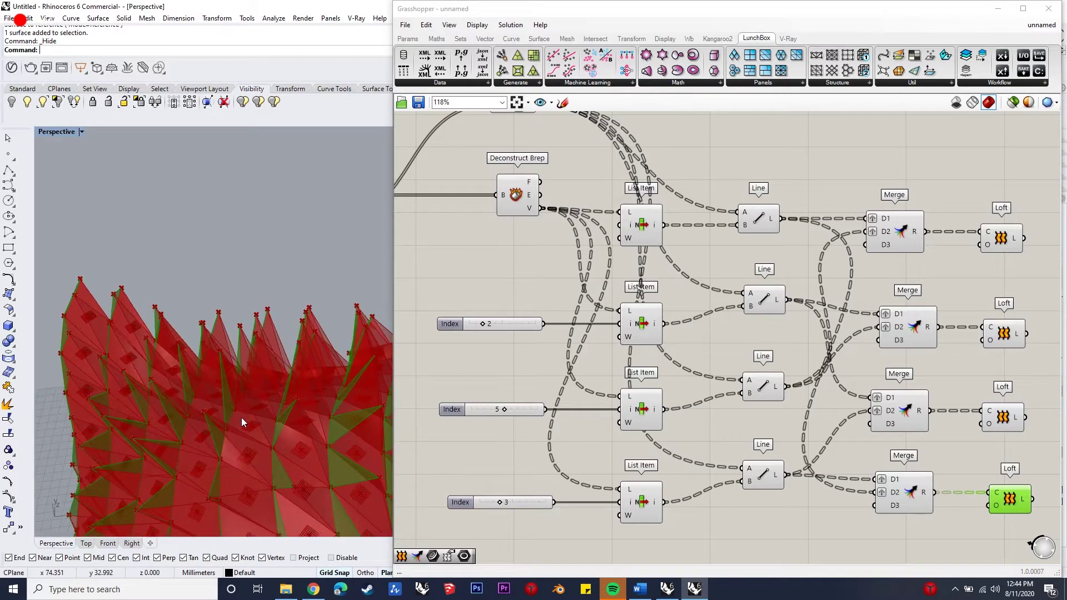
pyautogui.click(721, 157)
pyautogui.moveTo(260, 410); pyautogui.dragTo(268, 333, button='right')
pyautogui.scroll(-10, 239, 362)
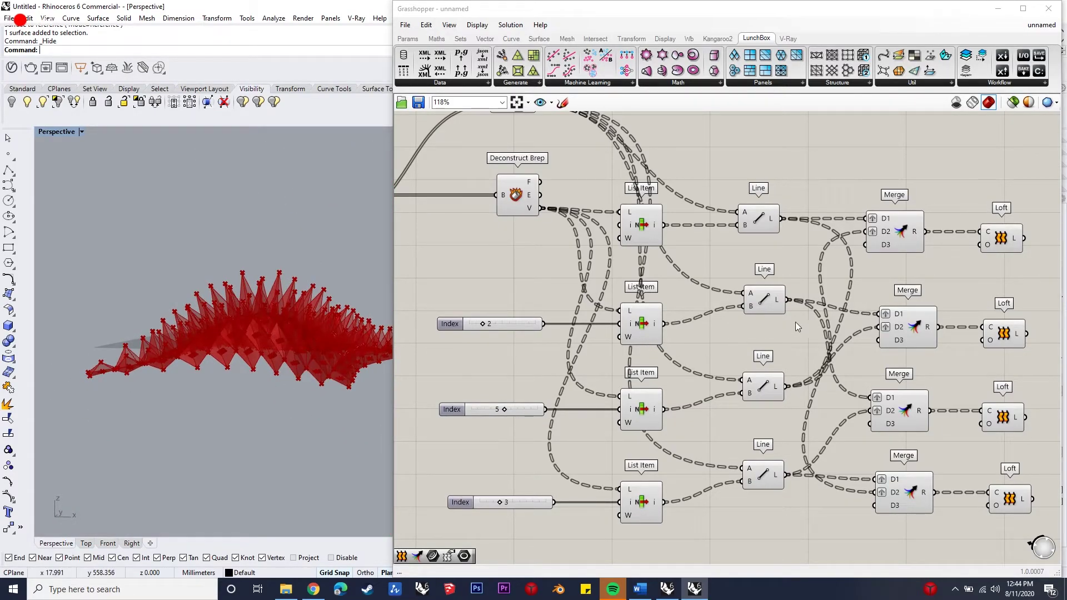
pyautogui.scroll(-6, 870, 305)
pyautogui.scroll(7, 583, 375)
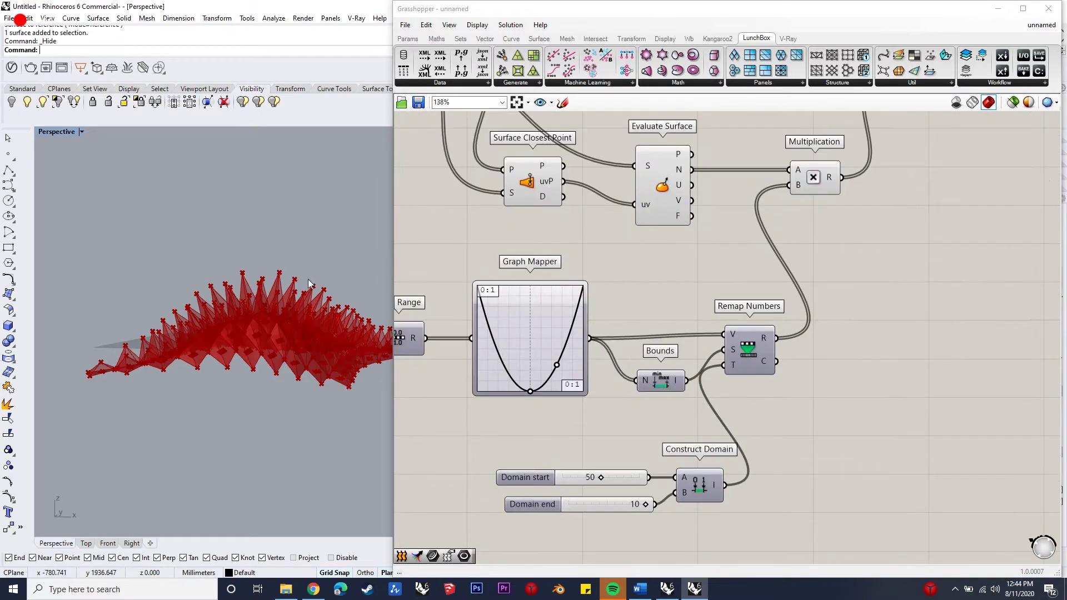
pyautogui.moveTo(531, 389)
pyautogui.mouseDown()
pyautogui.moveTo(527, 356)
pyautogui.moveTo(529, 393)
pyautogui.mouseUp()
pyautogui.moveTo(595, 477); pyautogui.dragTo(352, 402)
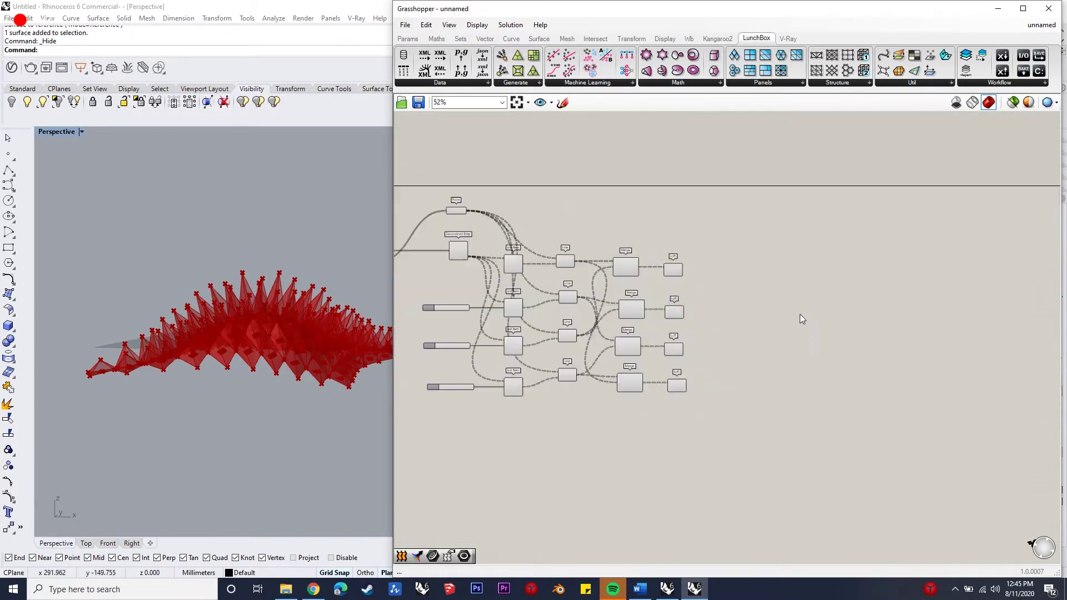
# Step: Add a Merge component after the Lofts and connect the four Loft outputs to its D1 to D4 inputs
pyautogui.scroll(5, 703, 278)
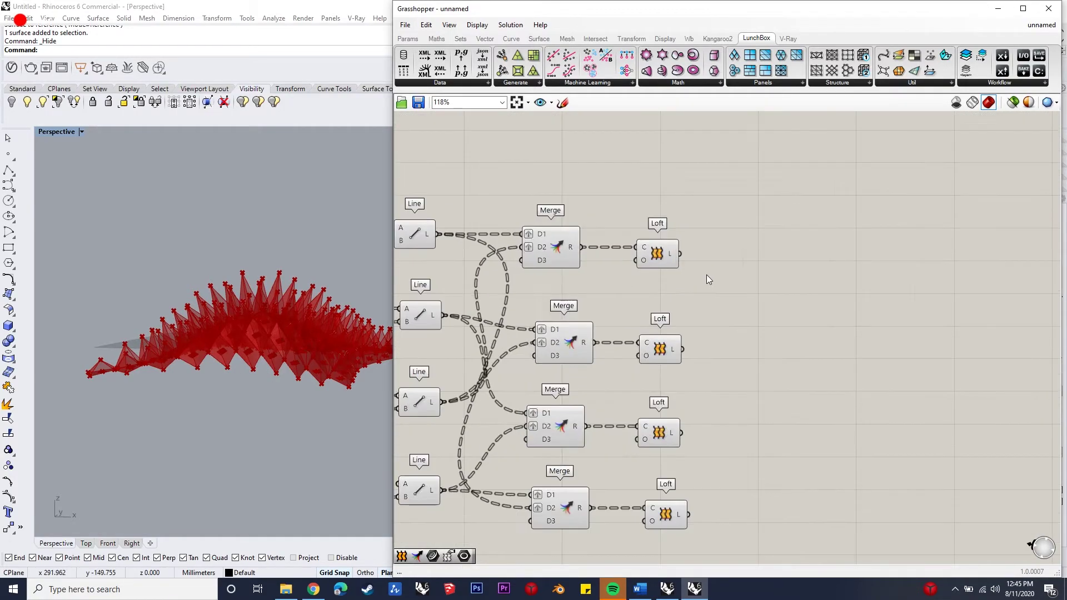
pyautogui.doubleClick(799, 376)
pyautogui.write('merge')
pyautogui.press('Return')
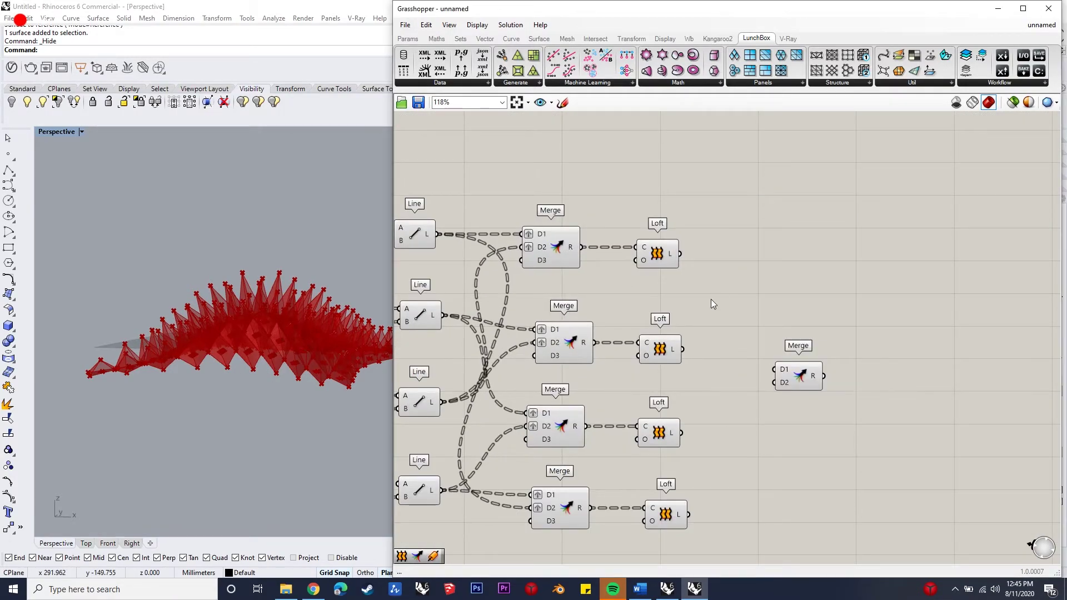
pyautogui.moveTo(678, 253); pyautogui.dragTo(775, 370)
pyautogui.moveTo(682, 349); pyautogui.dragTo(685, 434)
pyautogui.moveTo(774, 396); pyautogui.dragTo(688, 514)
pyautogui.scroll(-2, 809, 364)
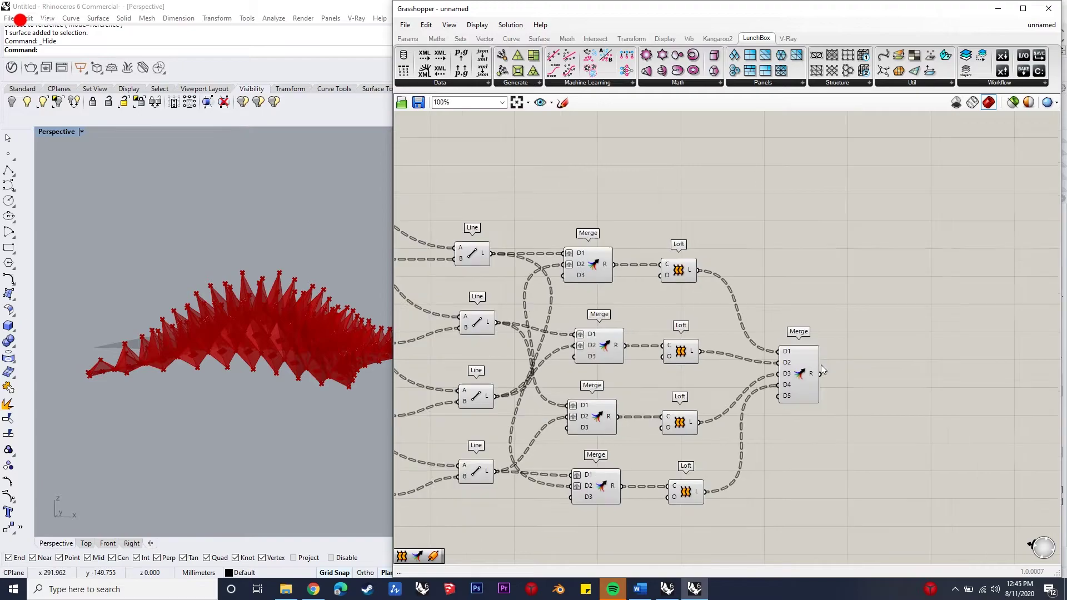
# Step: Add the Contour component for Breps or Meshes after the final Merge
pyautogui.doubleClick(985, 365)
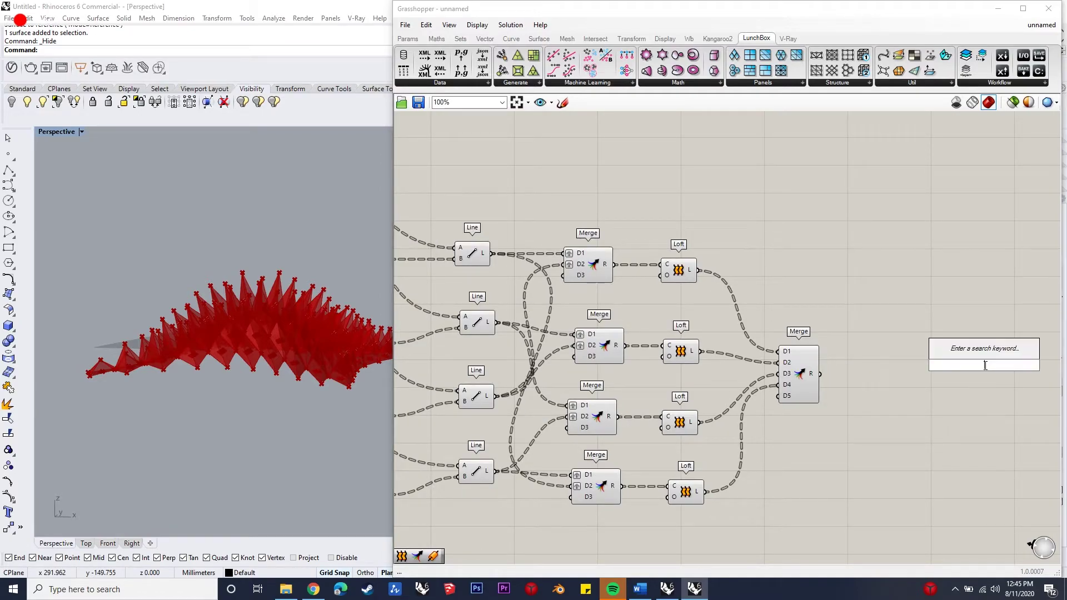
pyautogui.write('contour')
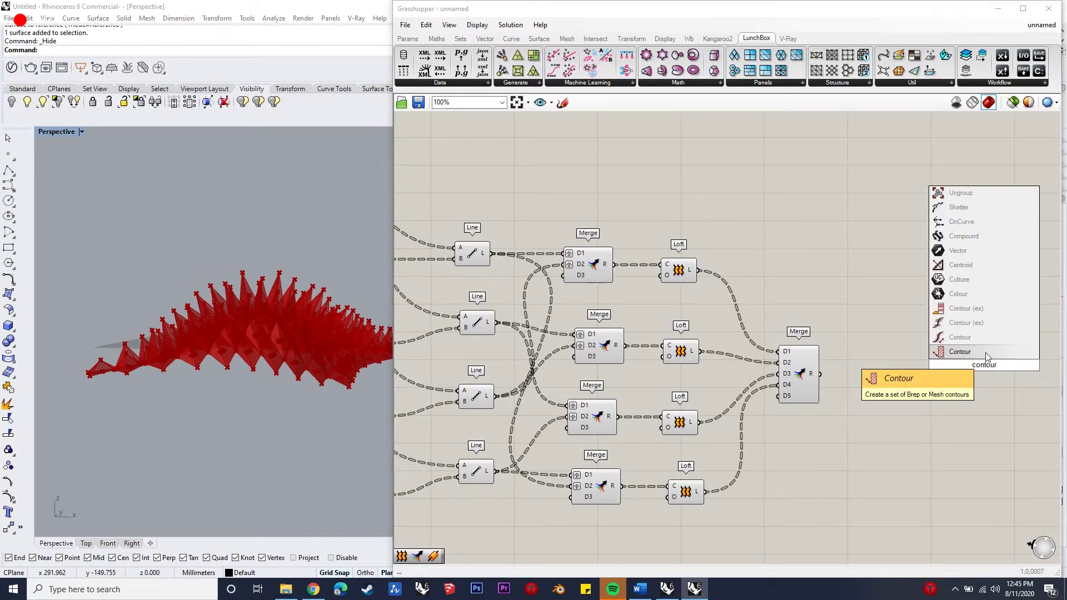
pyautogui.click(975, 354)
pyautogui.moveTo(975, 373); pyautogui.dragTo(974, 377)
# Step: Connect a new 0.5 slider to the Contour's distance input and the final Merge's result to its S input
pyautogui.doubleClick(904, 447)
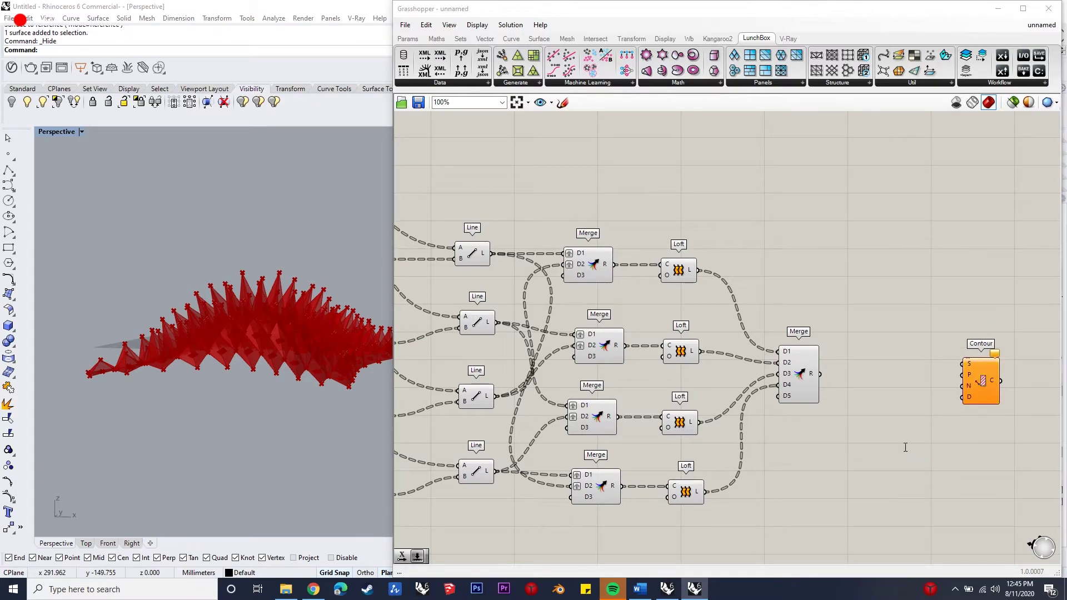
pyautogui.write('0.5')
pyautogui.press('Return')
pyautogui.click(977, 382)
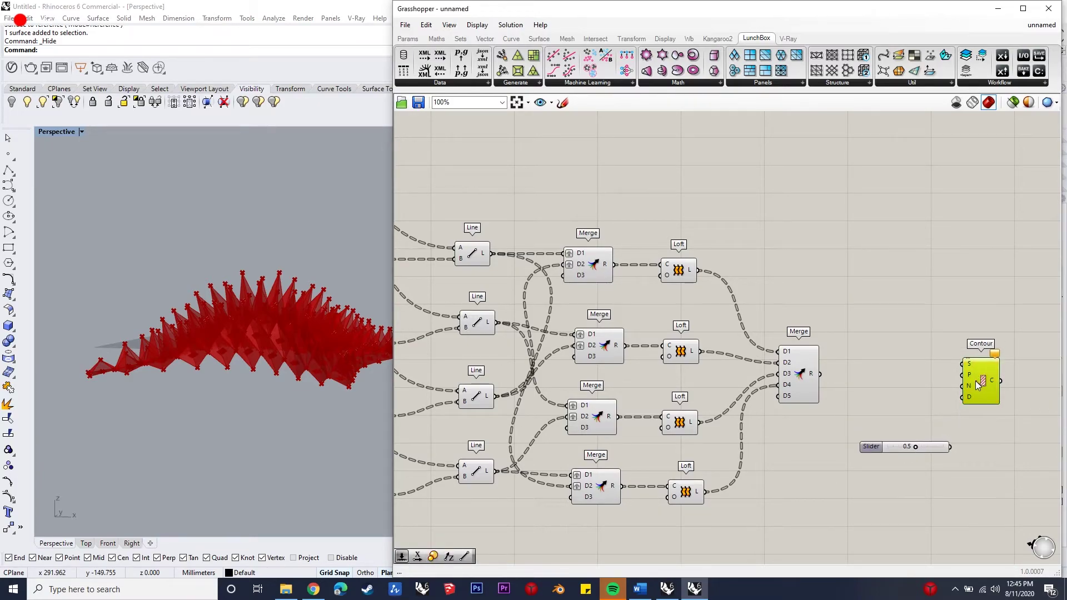
pyautogui.moveTo(952, 435); pyautogui.dragTo(951, 446)
pyautogui.moveTo(962, 364); pyautogui.dragTo(820, 374)
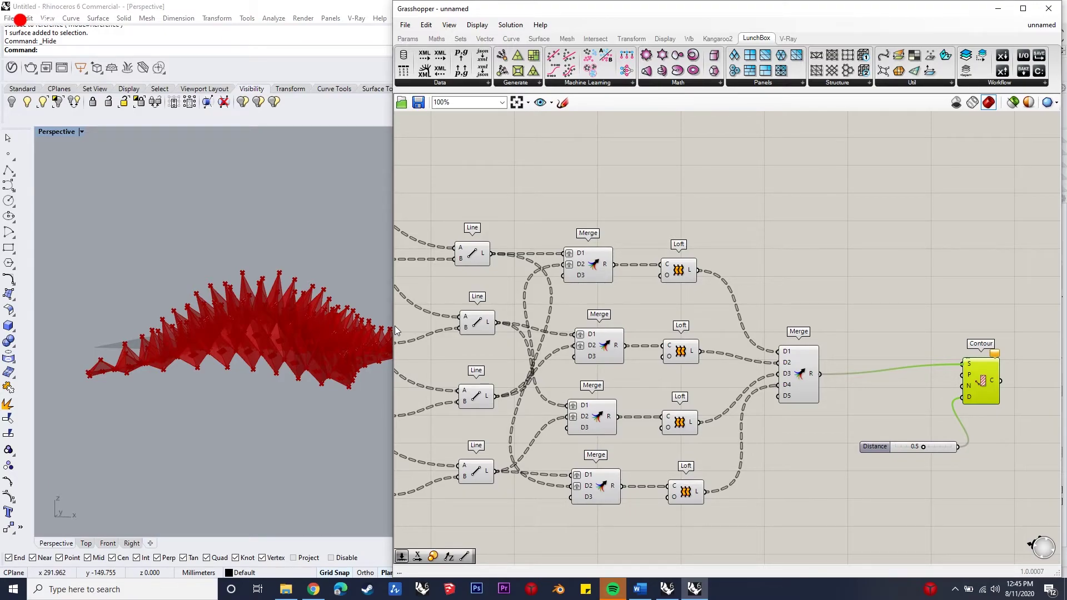
pyautogui.hotkey('ctrl', 'z')
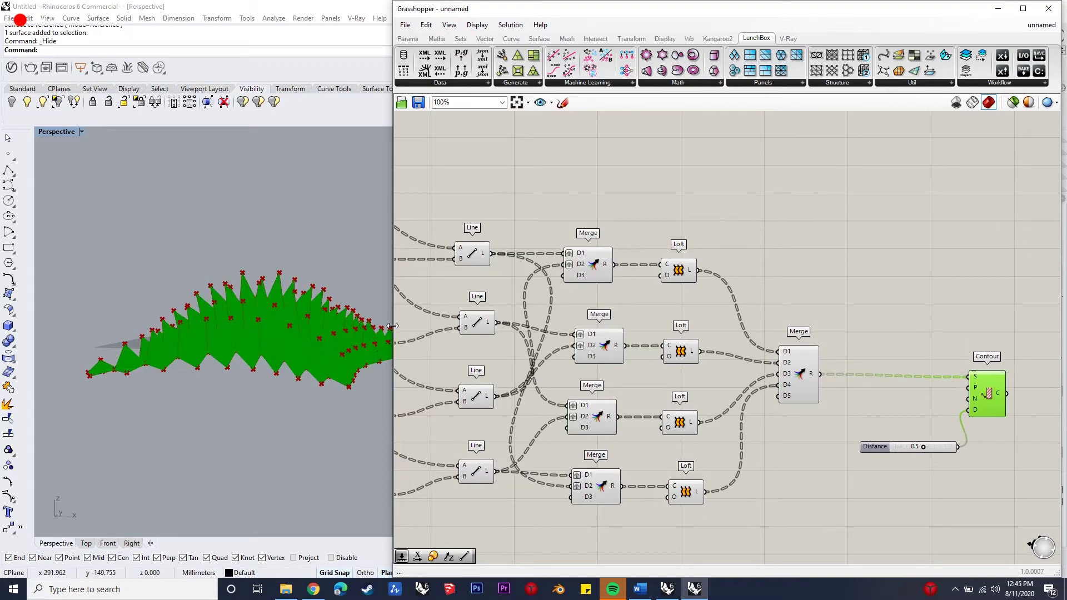
# Step: Examine the contour lines across the pyramid faces up close in the perspective view
pyautogui.click(300, 331)
pyautogui.scroll(6, 296, 333)
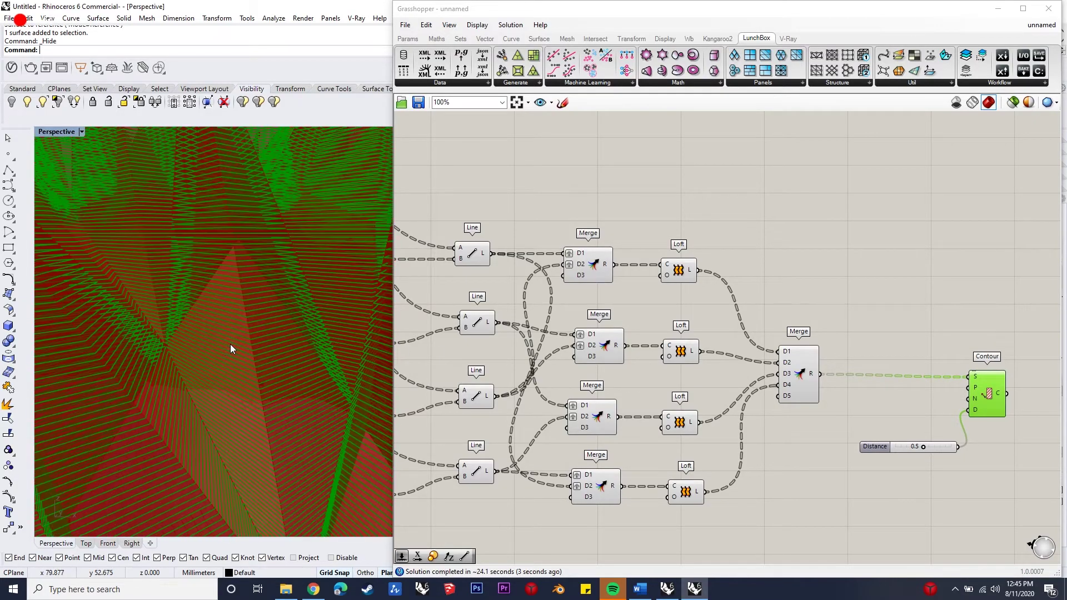
pyautogui.scroll(-3, 230, 345)
pyautogui.scroll(-5, 172, 346)
pyautogui.scroll(8, 217, 351)
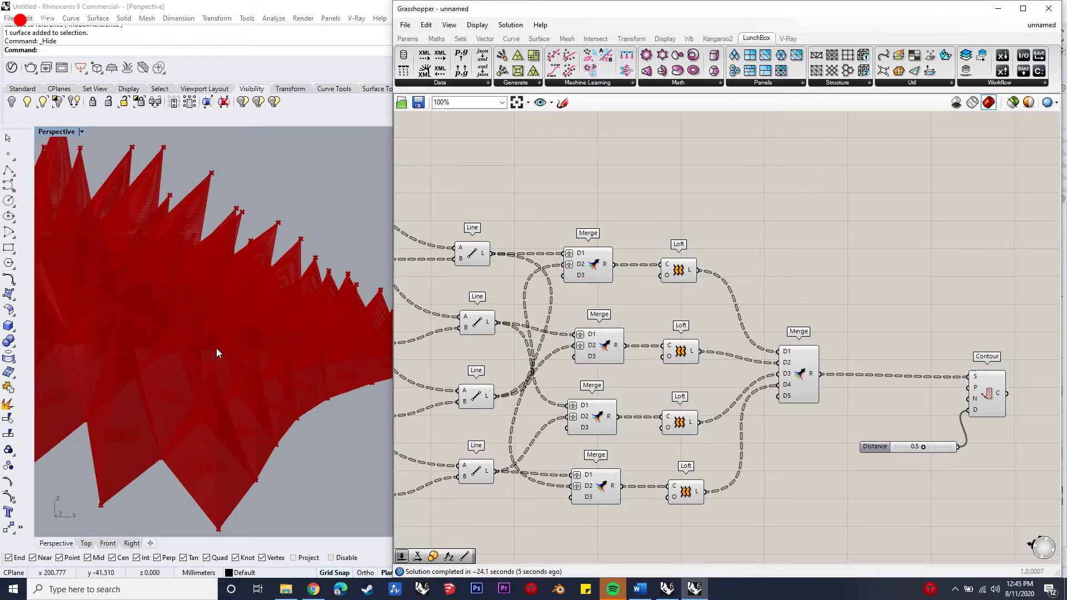
pyautogui.scroll(2, 216, 351)
pyautogui.scroll(-5, 570, 271)
pyautogui.scroll(4, 539, 305)
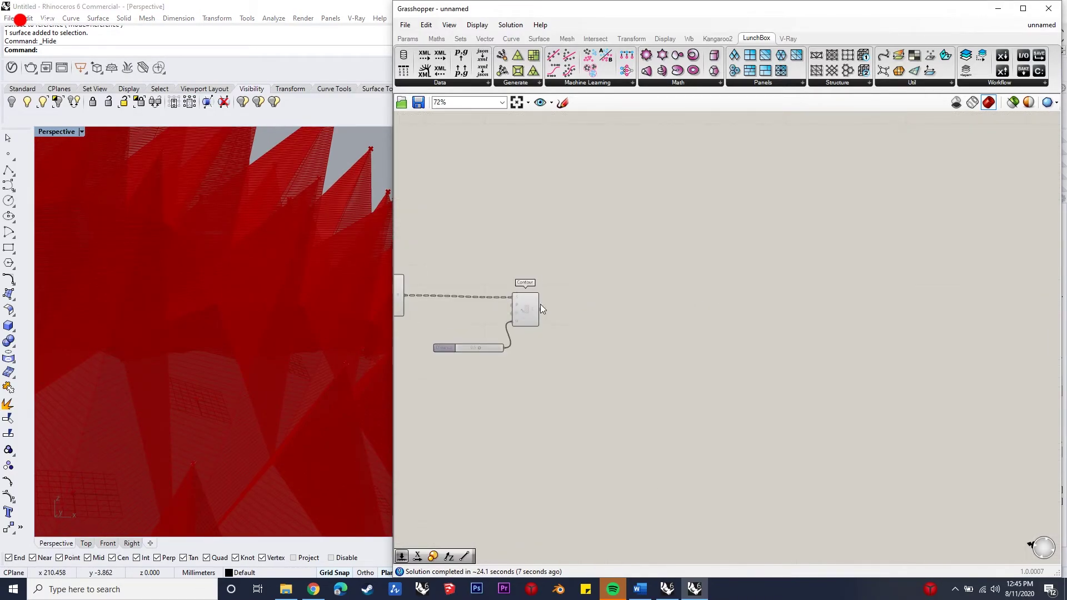
pyautogui.doubleClick(659, 299)
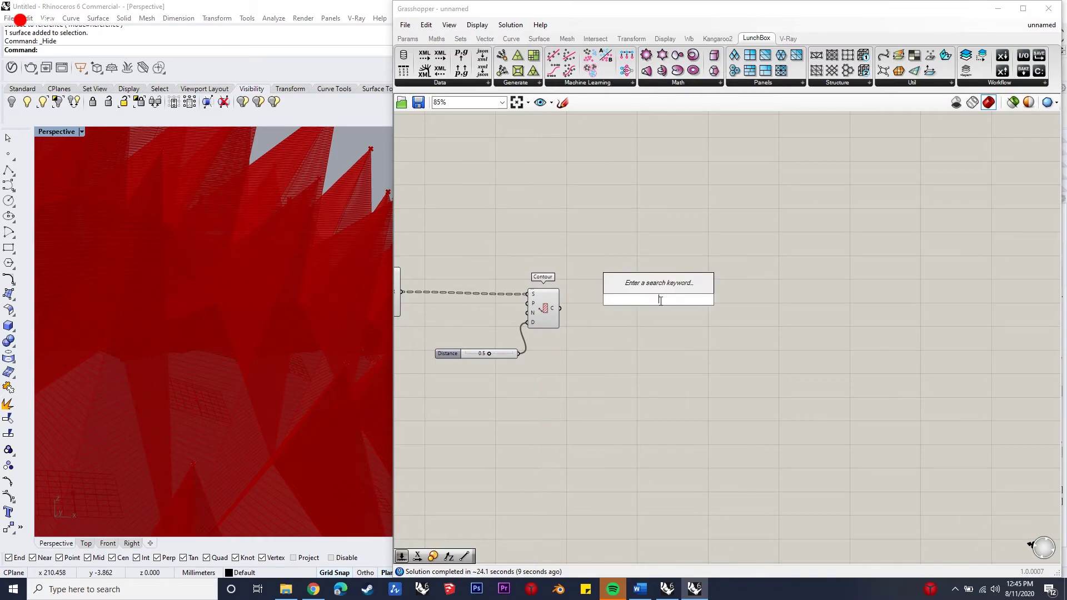
pyautogui.write('brep')
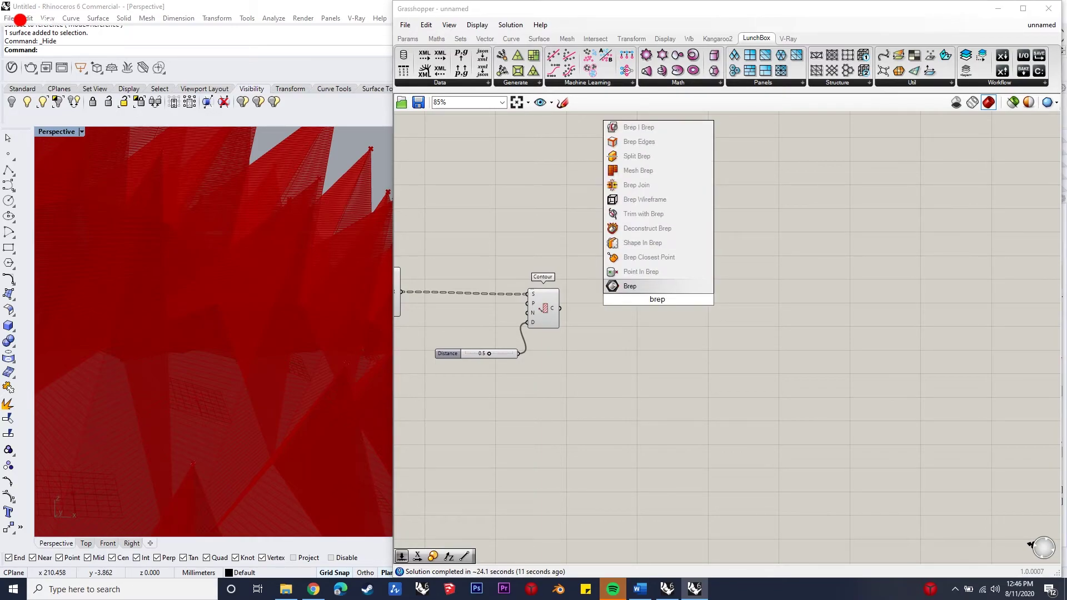
pyautogui.press('Escape')
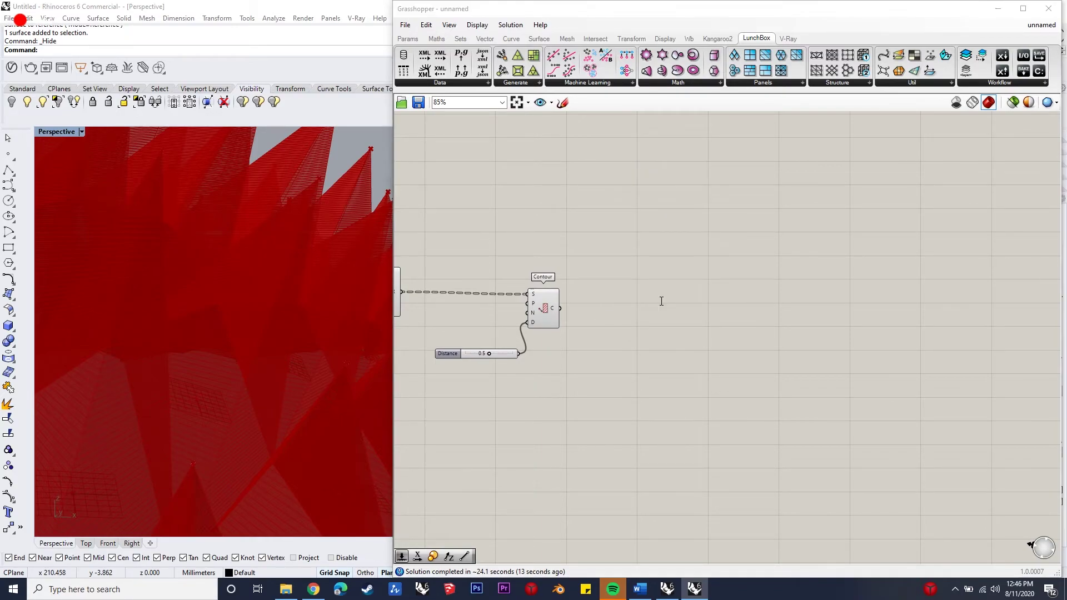
# Step: Add a Pipe component after the Contour component
pyautogui.doubleClick(660, 301)
pyautogui.write('pipe')
pyautogui.press('Return')
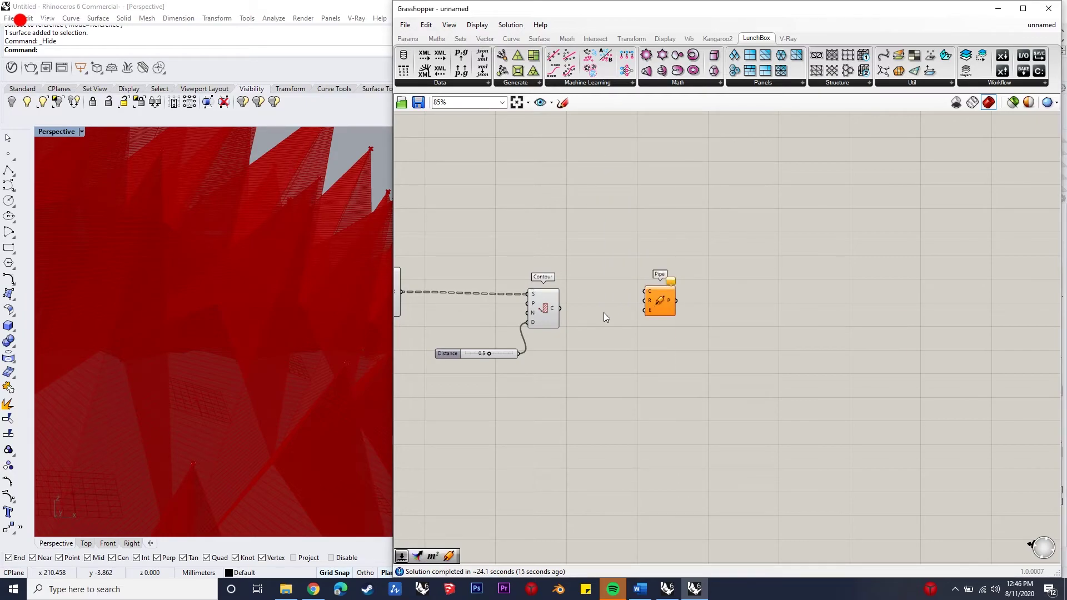
# Step: Set the Contour's distance slider to 1.0
pyautogui.doubleClick(604, 354)
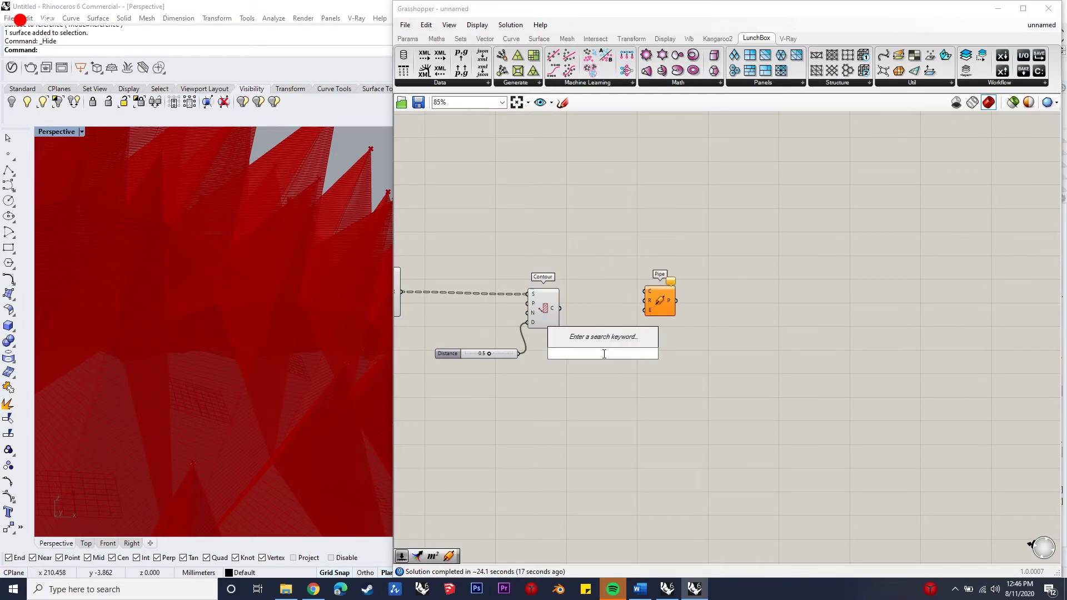
pyautogui.press('Escape')
pyautogui.click(497, 357)
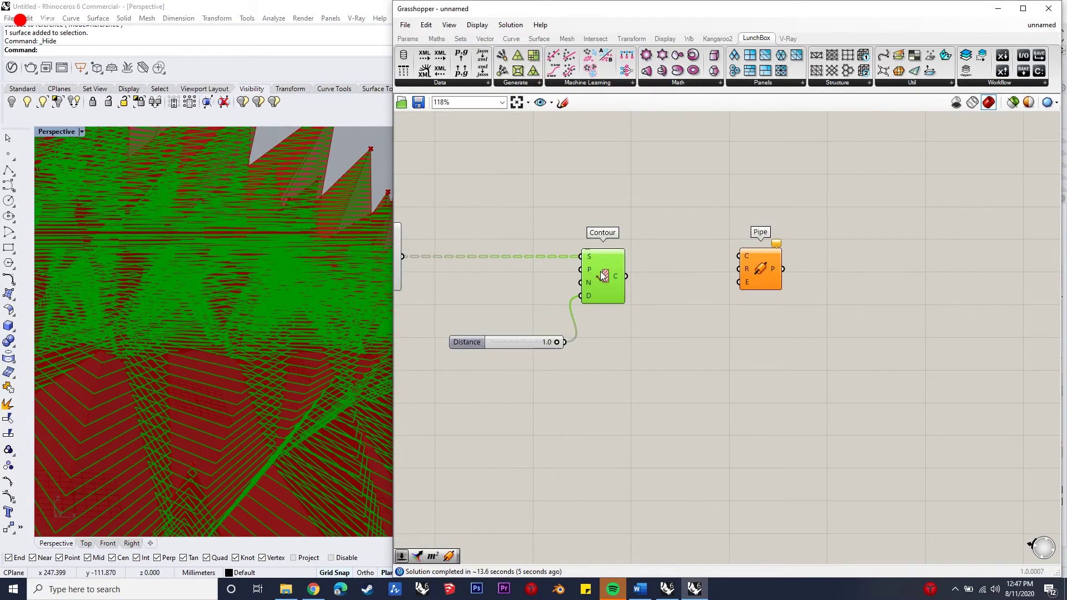
pyautogui.click(692, 305)
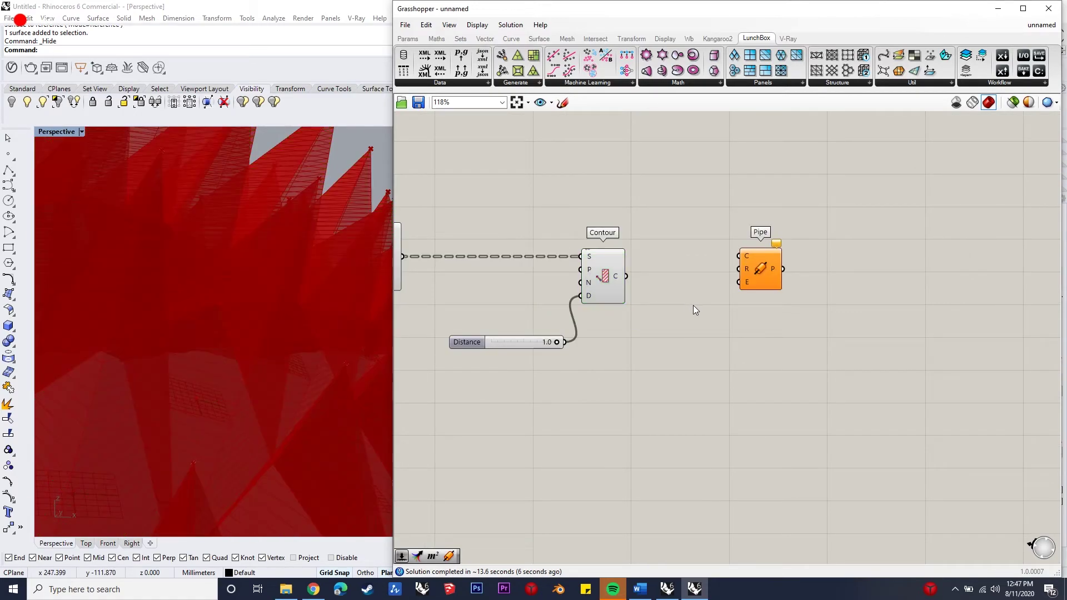
# Step: Create a number slider set to 0.5 and connect it to the Pipe's radius input
pyautogui.doubleClick(688, 339)
pyautogui.write('0.5')
pyautogui.press('Return')
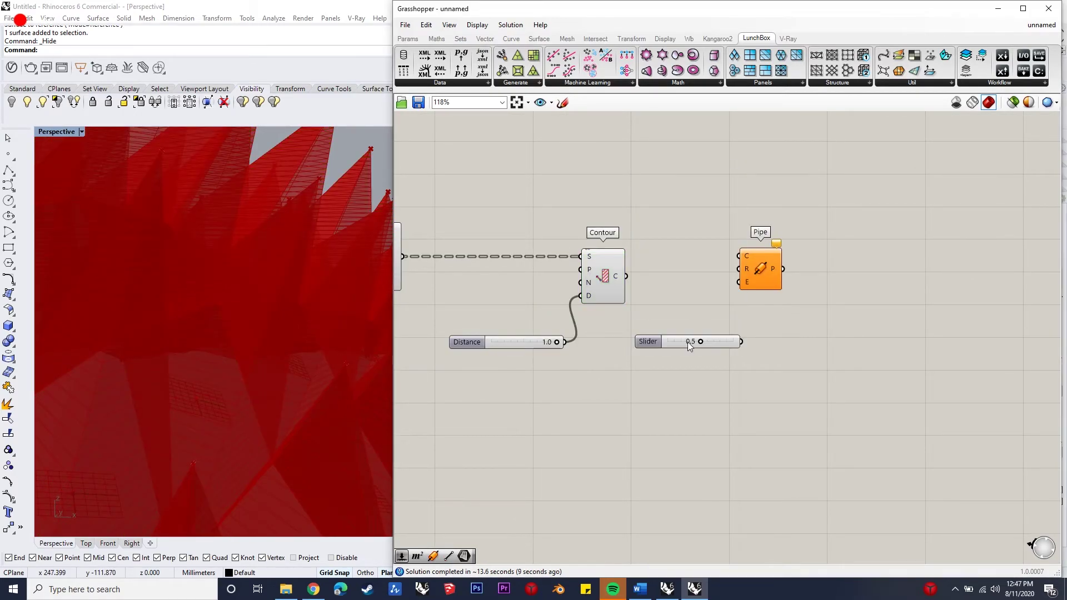
pyautogui.scroll(-4, 254, 316)
pyautogui.scroll(-2, 241, 334)
pyautogui.scroll(6, 231, 311)
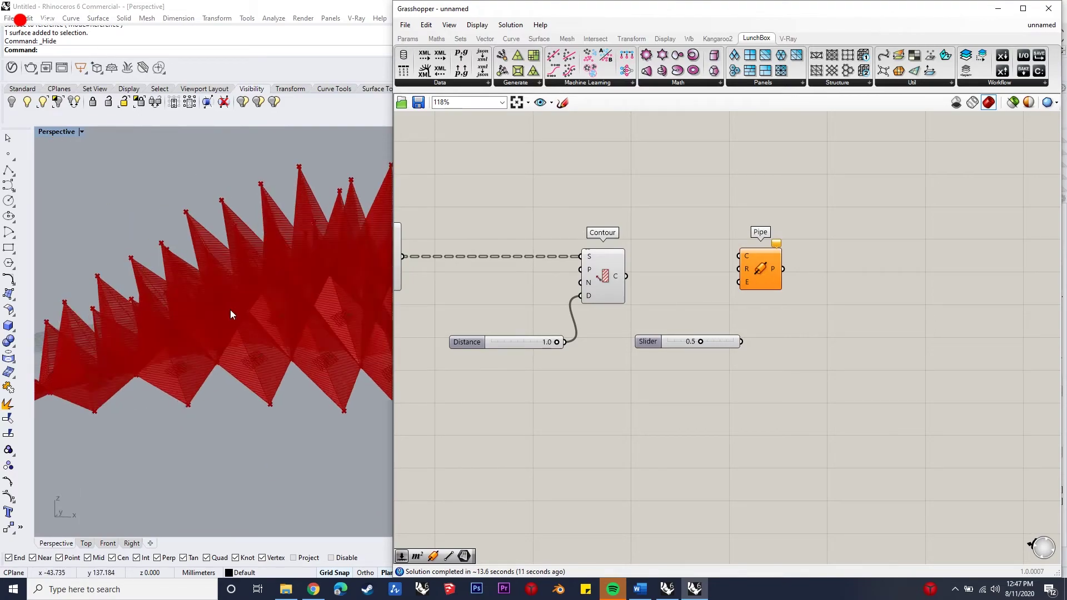
pyautogui.scroll(-1, 447, 327)
pyautogui.moveTo(694, 278); pyautogui.dragTo(718, 279)
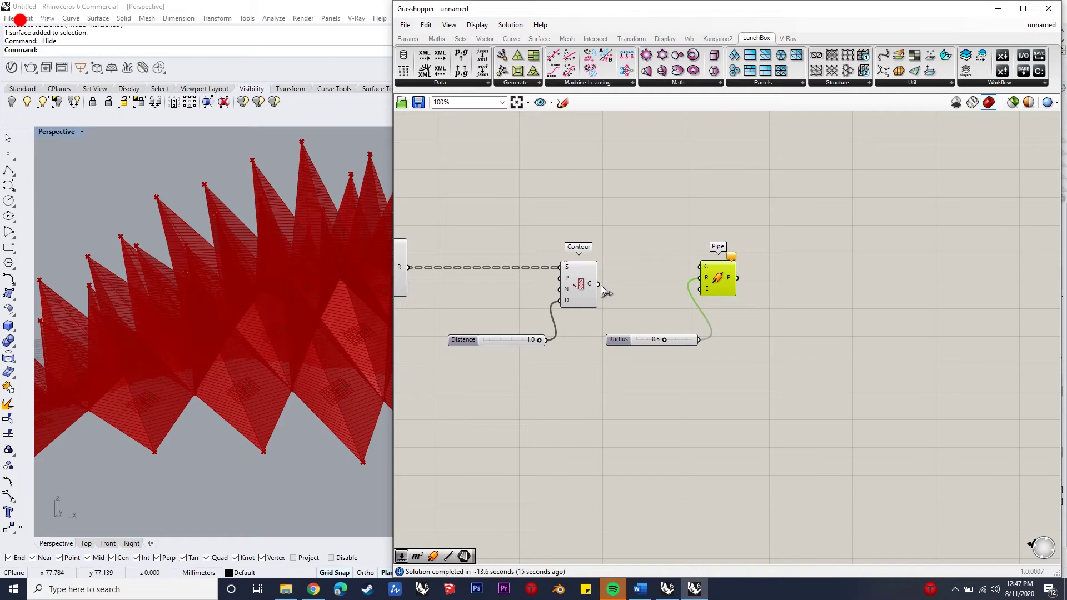
# Step: Feed the contour curves into the Pipe's curve input and place the Pipe slightly lower on the canvas
pyautogui.moveTo(598, 284); pyautogui.dragTo(700, 267)
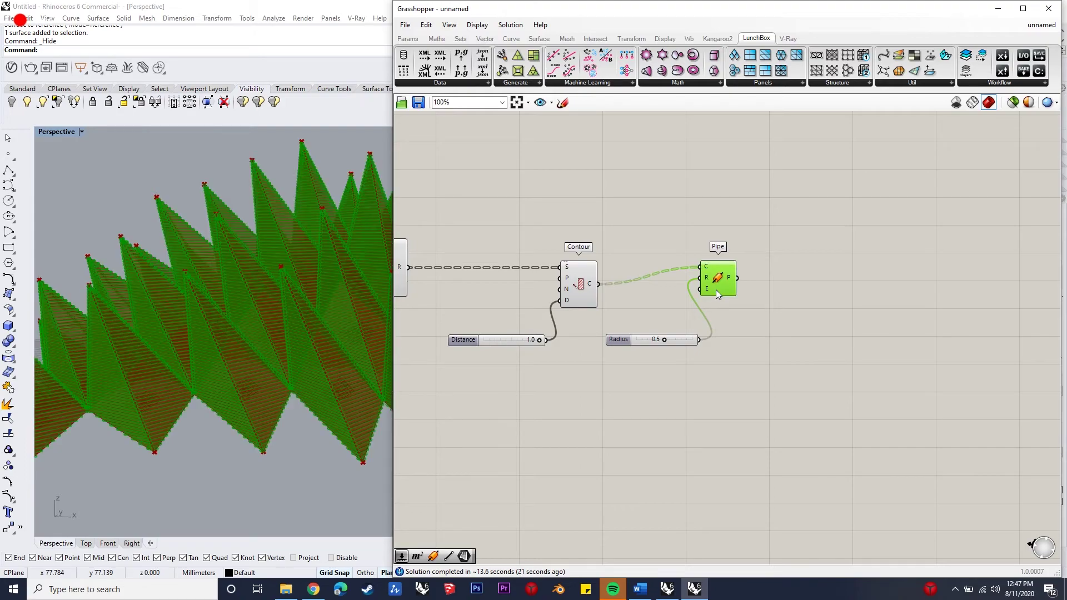
pyautogui.click(743, 391)
pyautogui.moveTo(720, 277); pyautogui.dragTo(725, 288)
# Step: Add a Brep Join component after the Pipe, connect the pipes to its input and move it closer to the Pipe
pyautogui.click(818, 291)
pyautogui.doubleClick(817, 292)
pyautogui.write('brep')
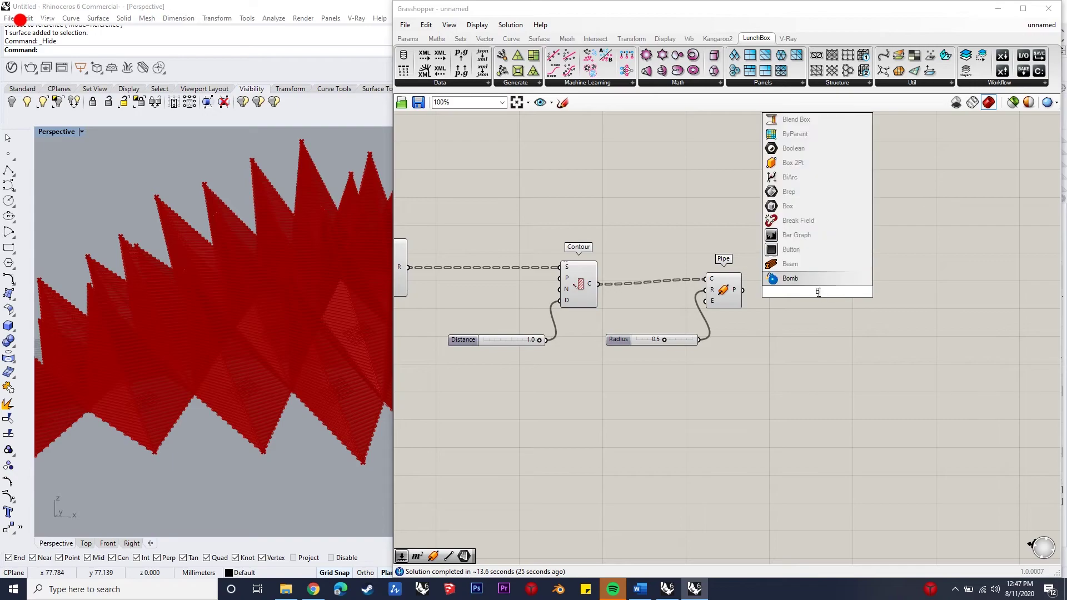
pyautogui.write(' join')
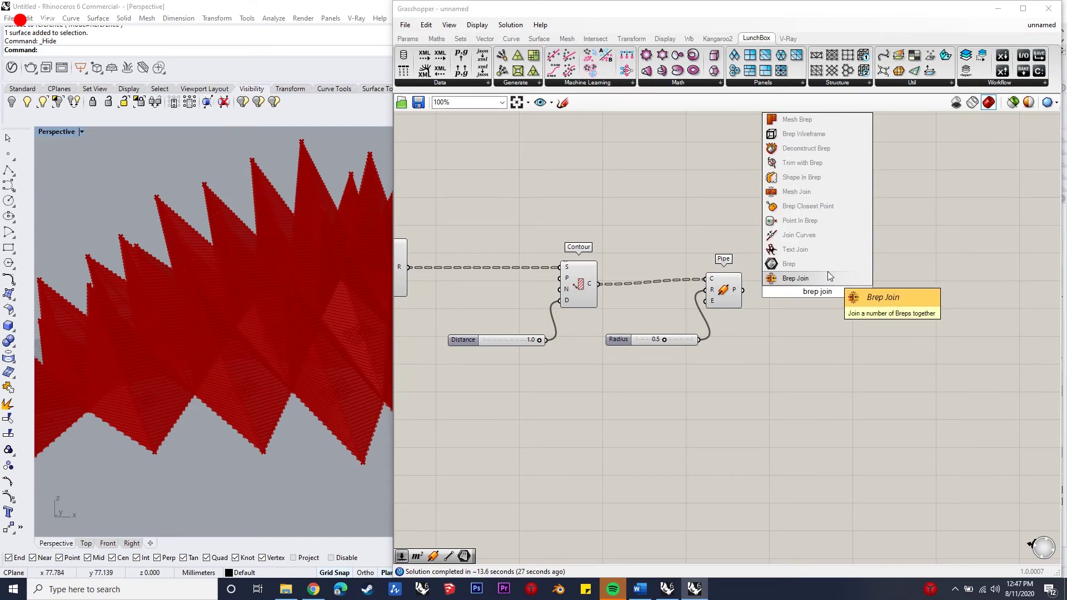
pyautogui.click(828, 274)
pyautogui.moveTo(743, 291); pyautogui.dragTo(802, 293)
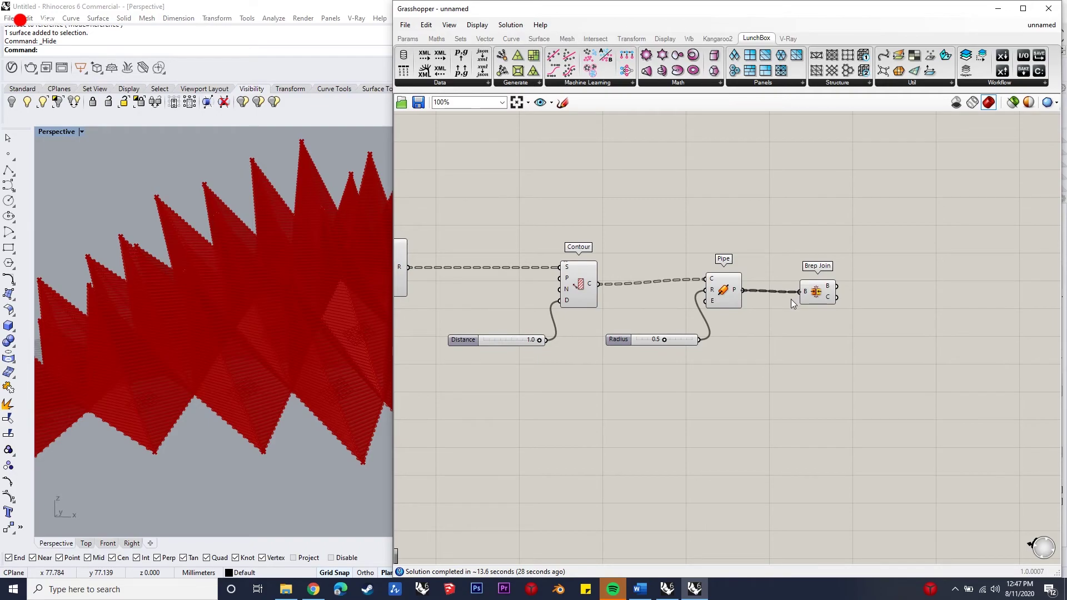
pyautogui.moveTo(806, 300); pyautogui.dragTo(790, 300)
# Step: Add a Cap Holes component after Brep Join and connect the joined breps to its input
pyautogui.click(872, 303)
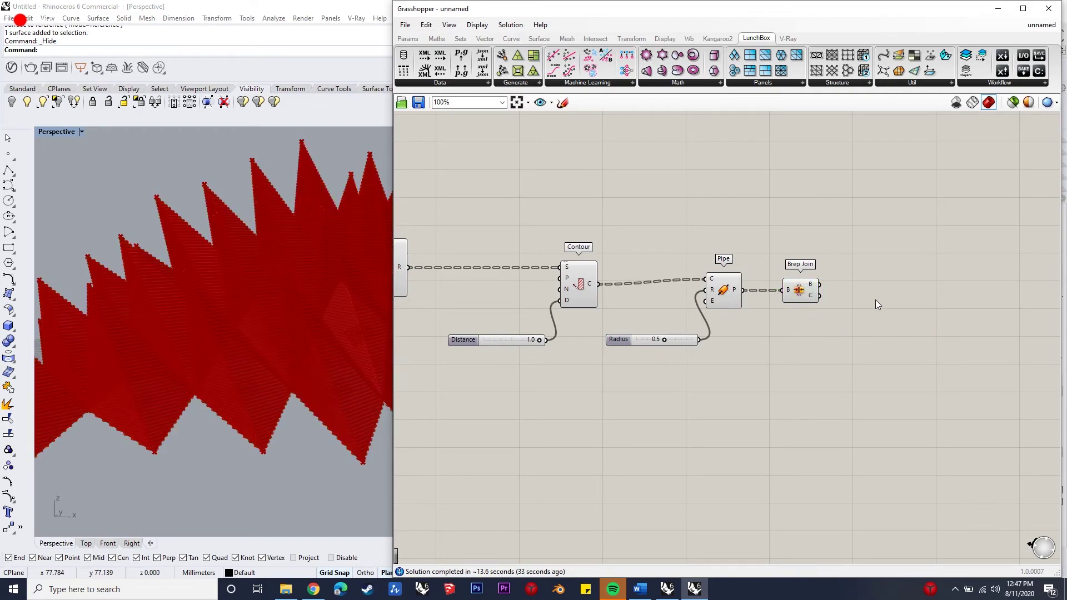
pyautogui.doubleClick(876, 305)
pyautogui.write('cap holes')
pyautogui.press('Return')
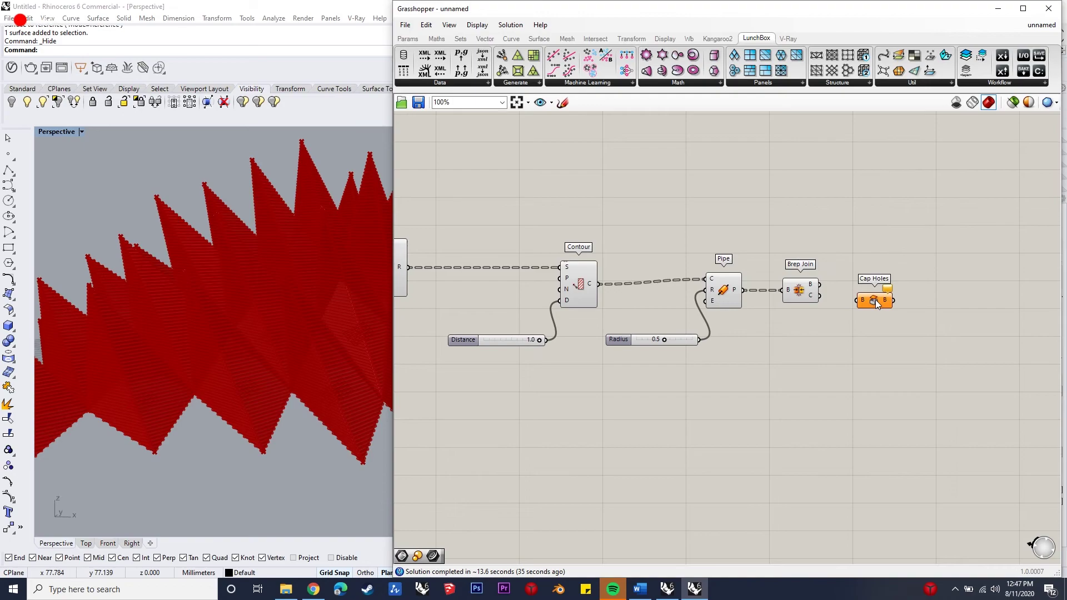
pyautogui.moveTo(820, 284); pyautogui.dragTo(857, 301)
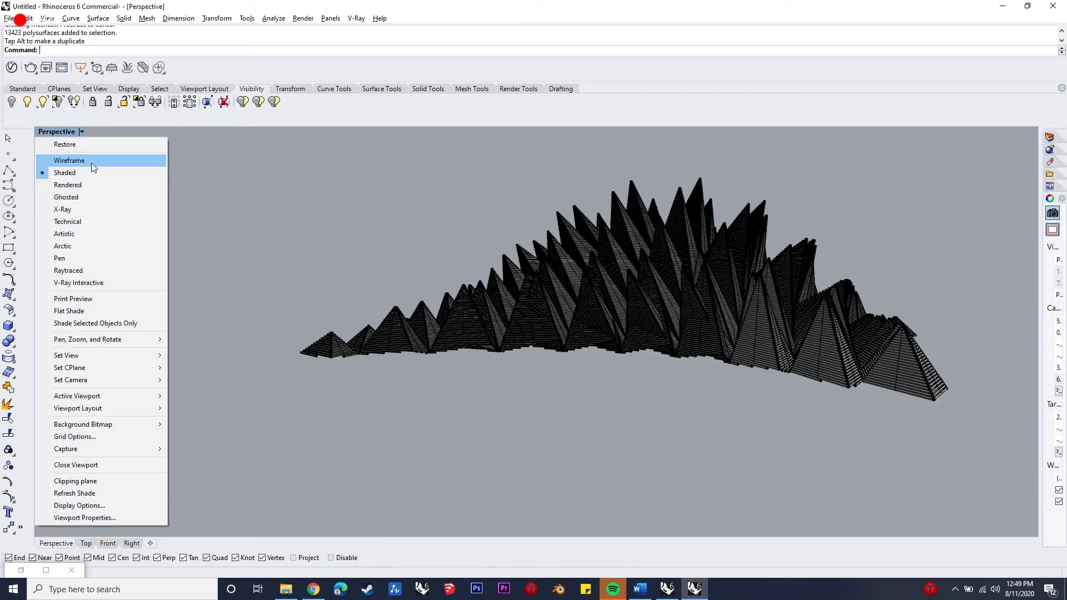
# Step: Inspect the piped pyramids up close in Rendered display mode and return the perspective view to Shaded
pyautogui.click(101, 185)
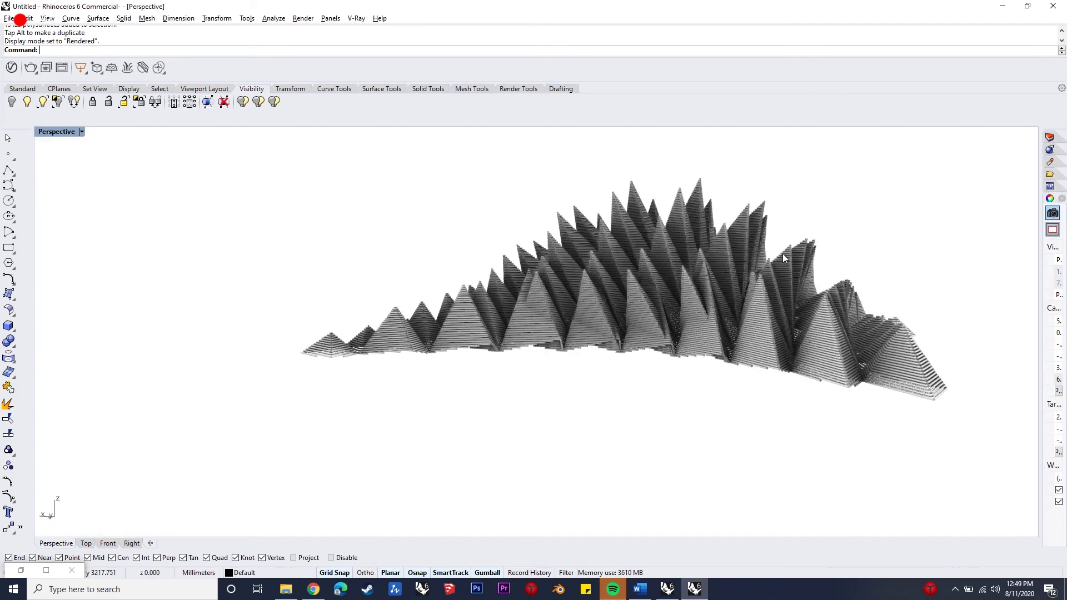
pyautogui.scroll(10, 793, 251)
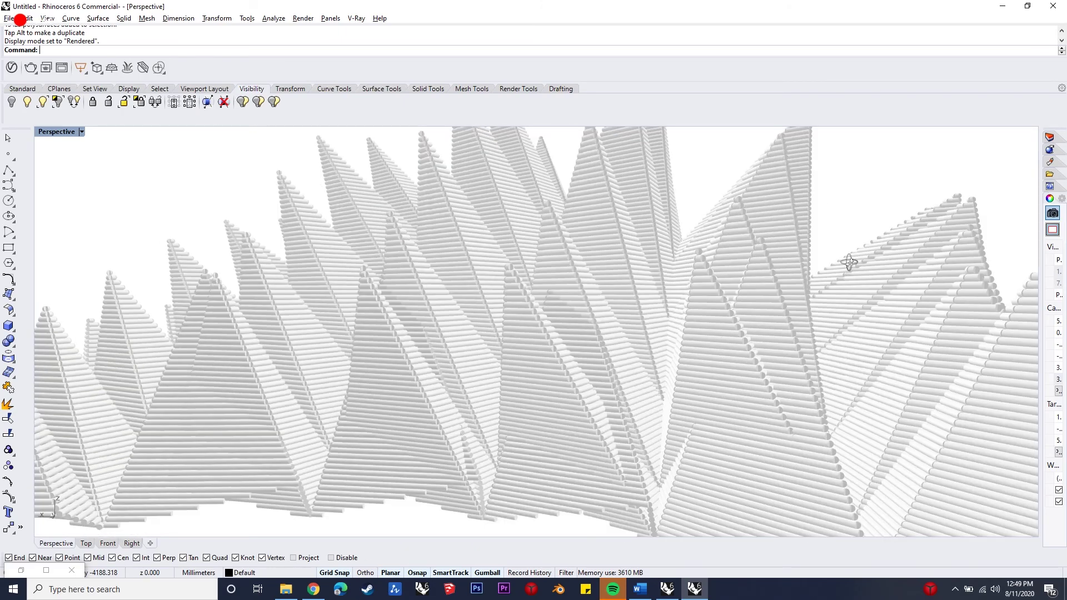
pyautogui.moveTo(845, 262)
pyautogui.mouseDown(button='right')
pyautogui.moveTo(682, 290)
pyautogui.moveTo(719, 295)
pyautogui.moveTo(673, 287)
pyautogui.mouseUp(button='right')
pyautogui.click(81, 132)
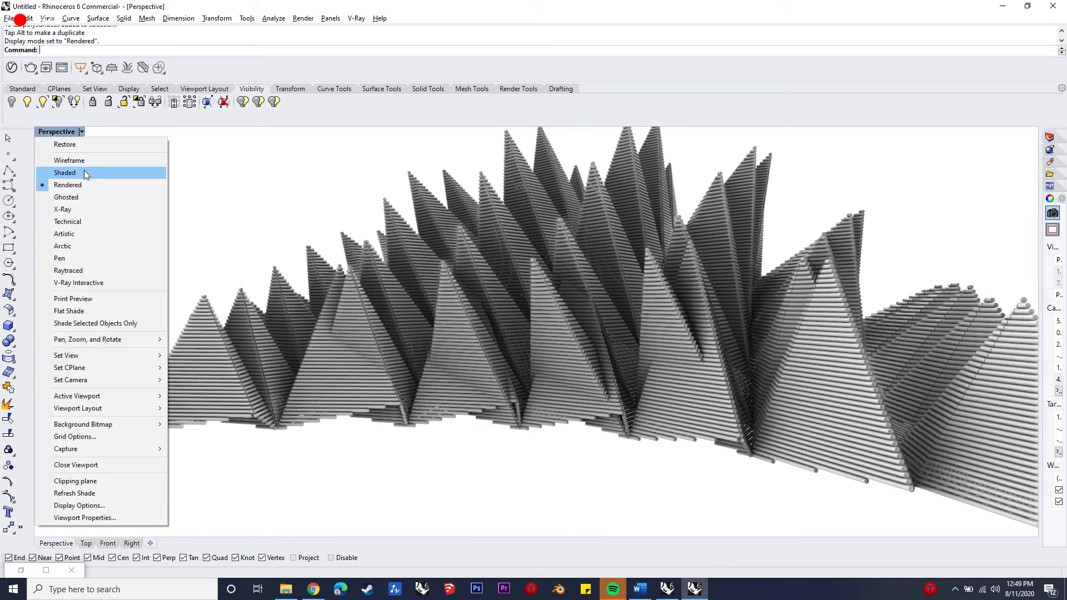
pyautogui.click(84, 174)
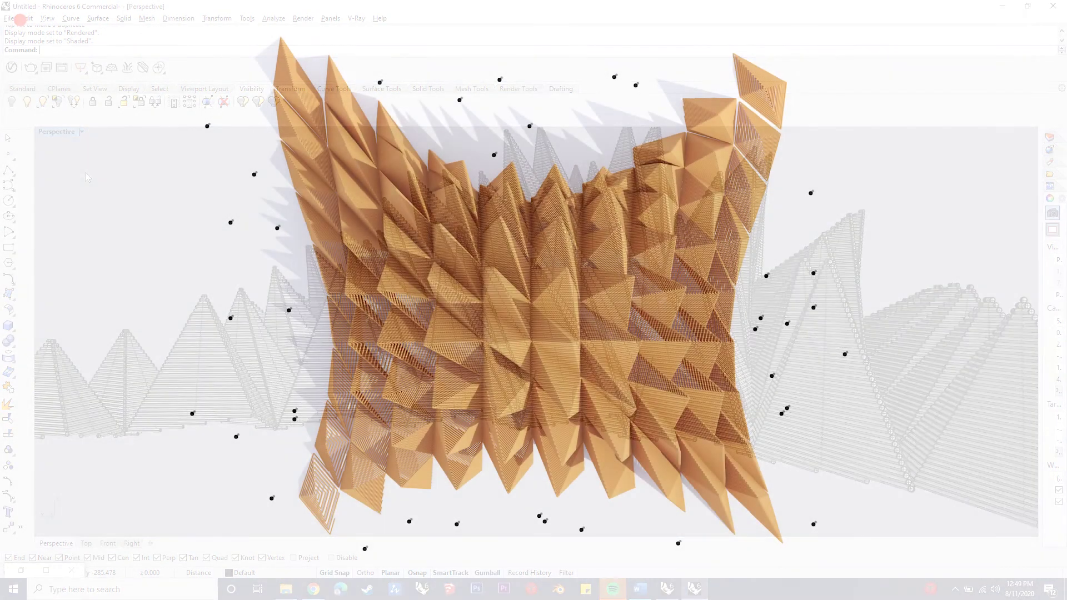